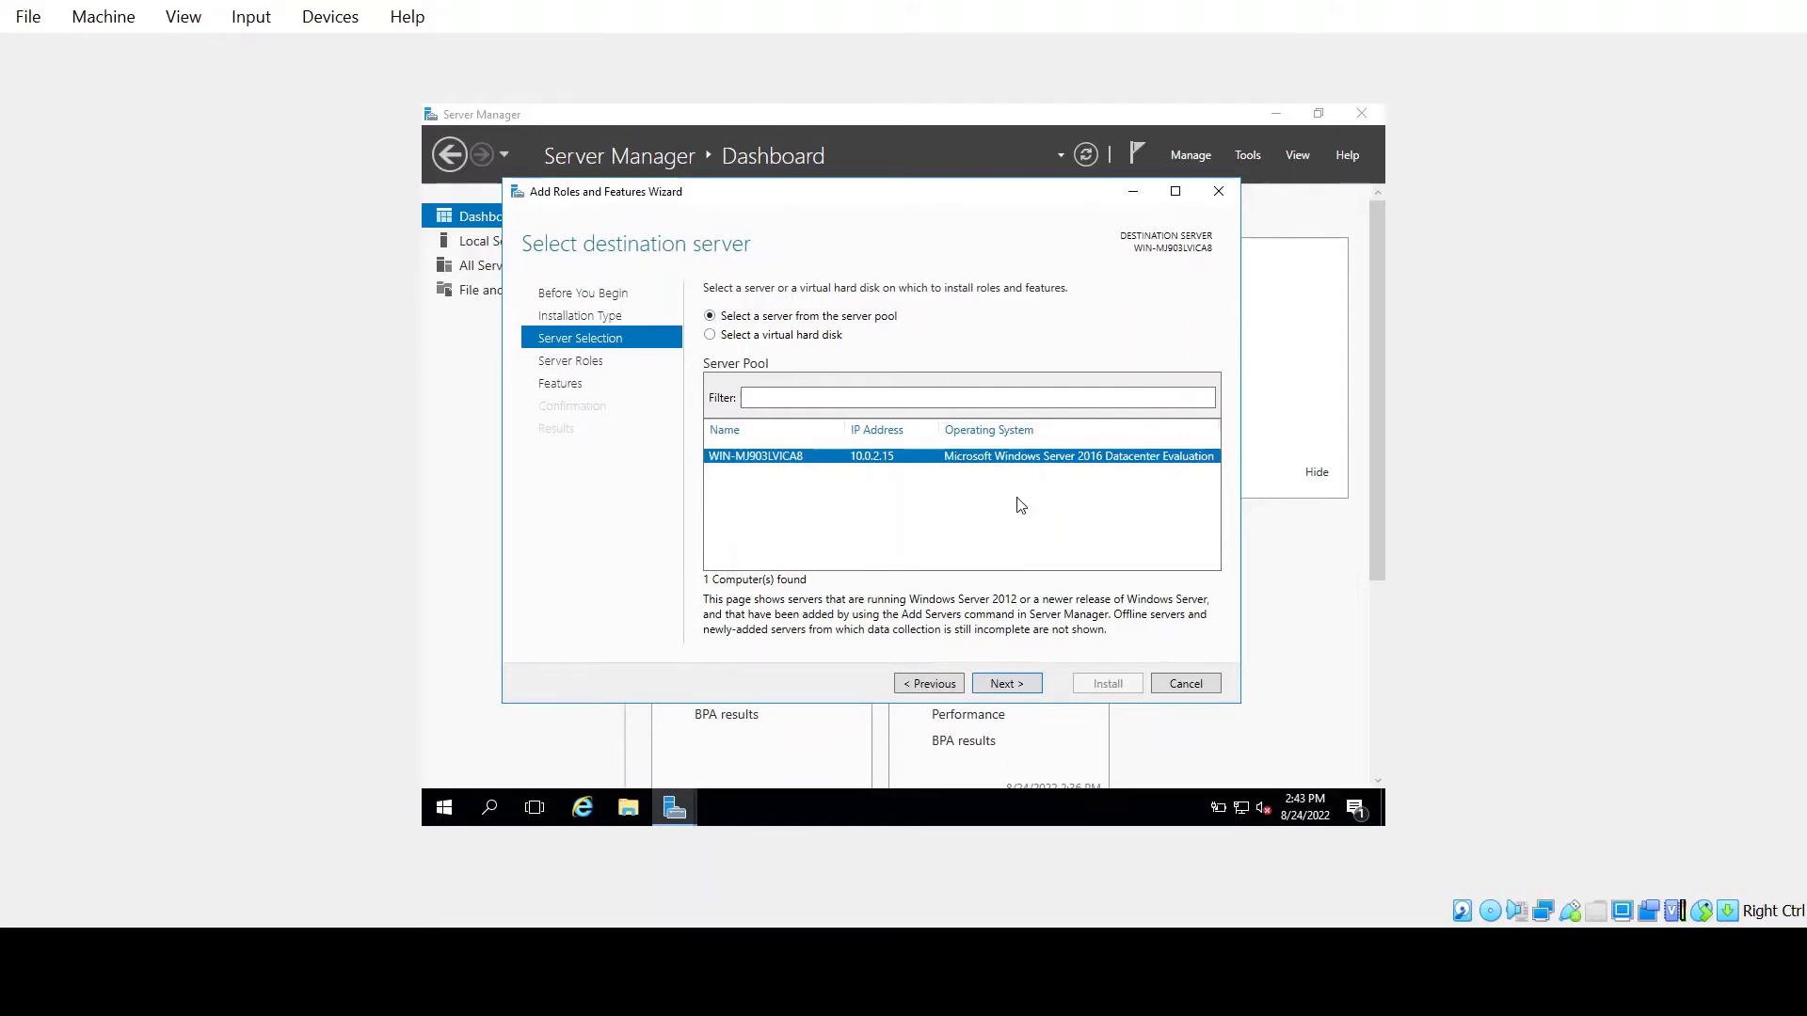
Skip server roles, check the Windows Server Backup feature, and advance to Confirmation
{"action": "left_click", "coordinate": [1003, 683]}
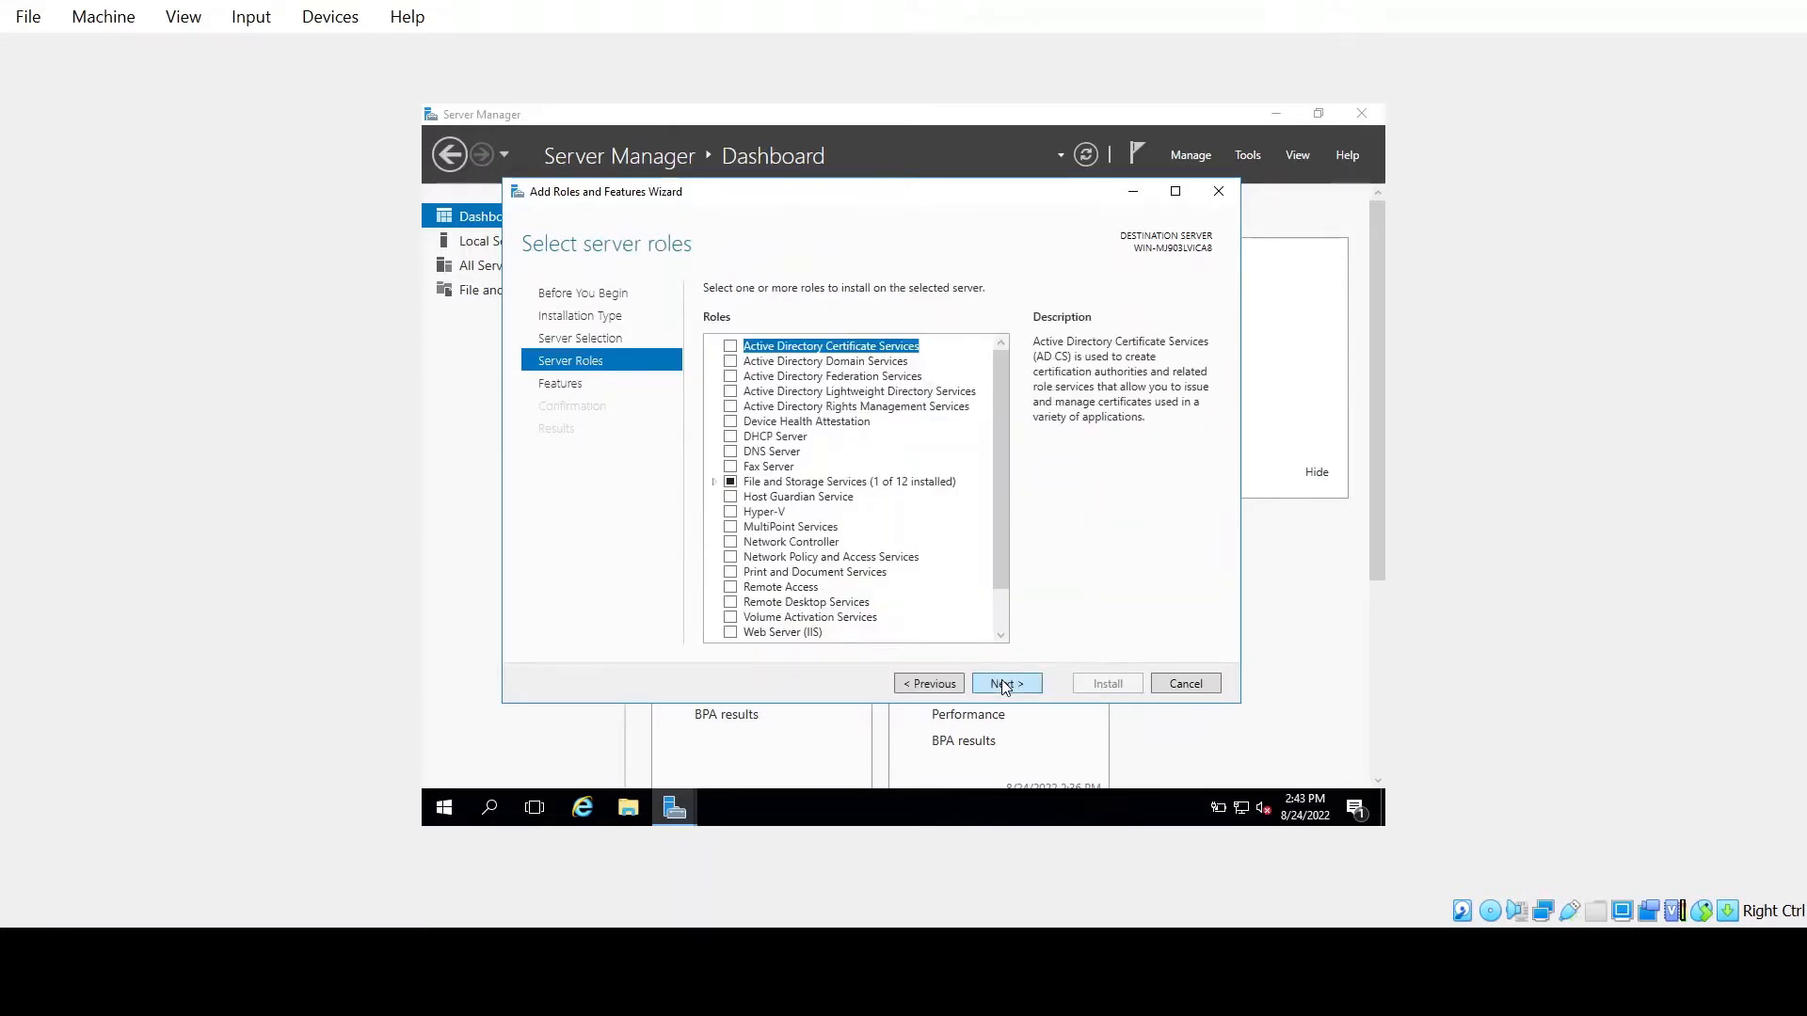
{"action": "left_click", "coordinate": [1005, 685]}
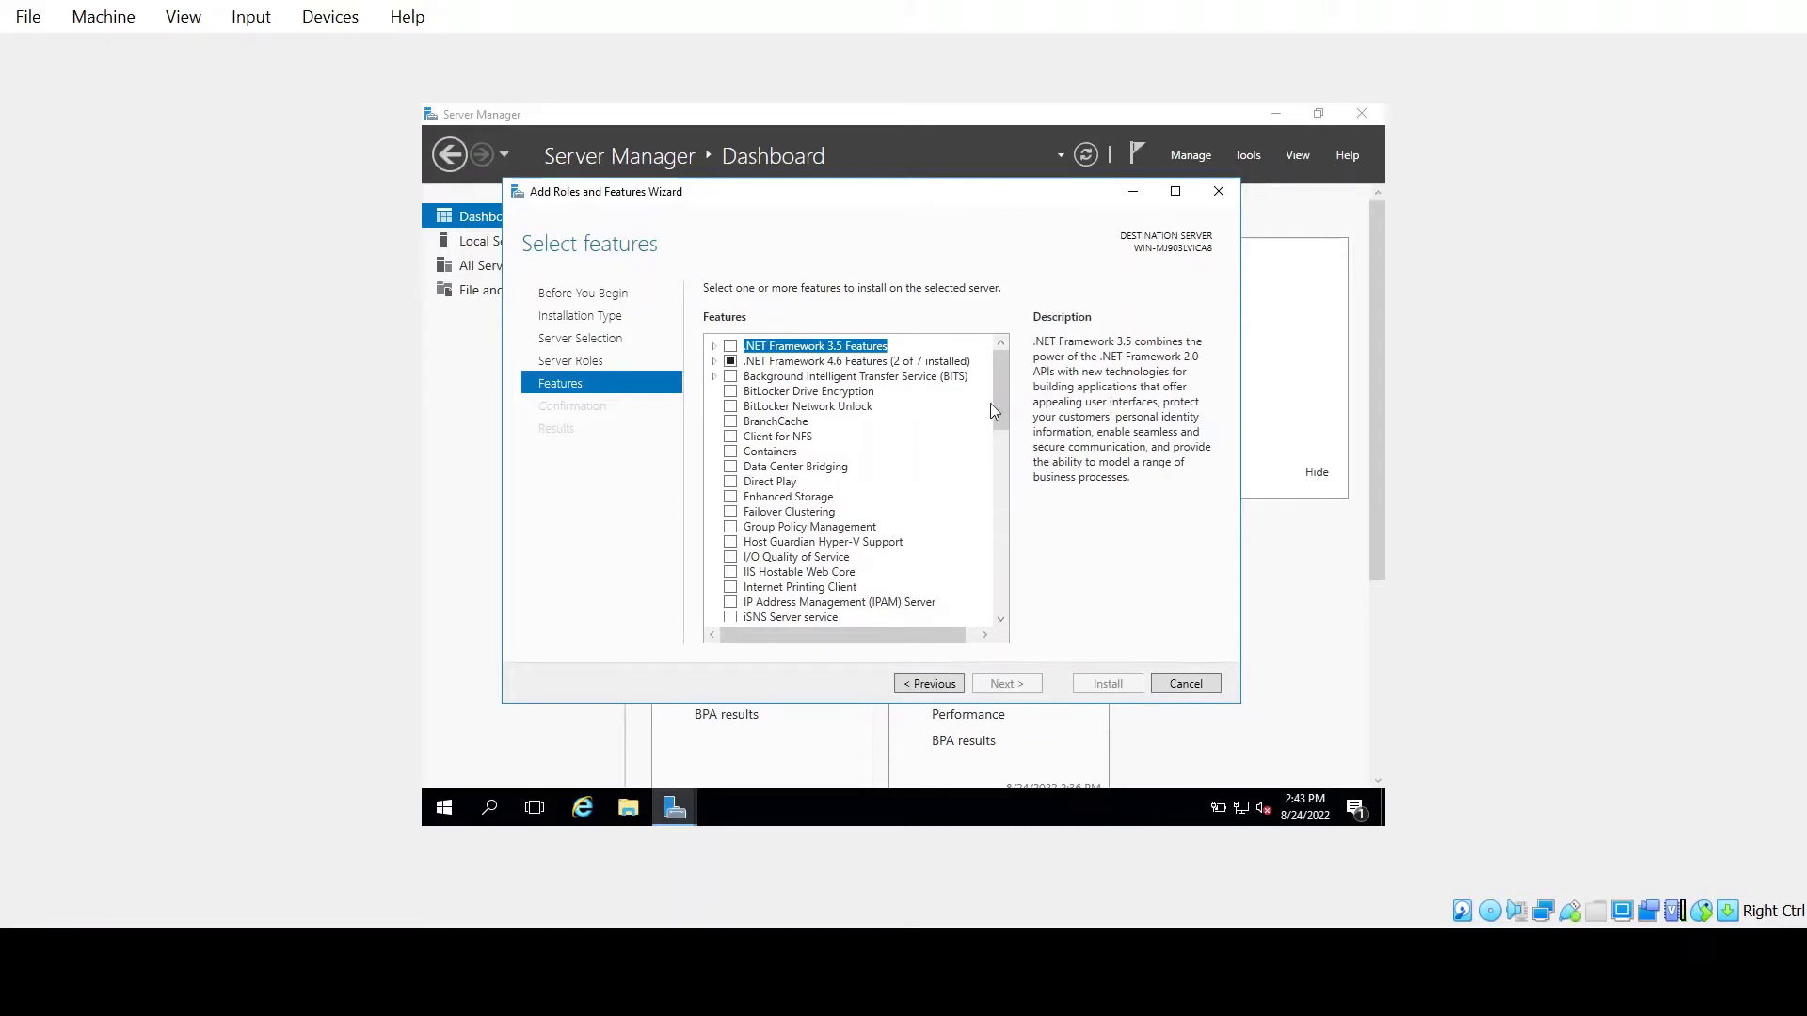
{"action": "left_click_drag", "start_coordinate": [997, 403], "coordinate": [997, 581]}
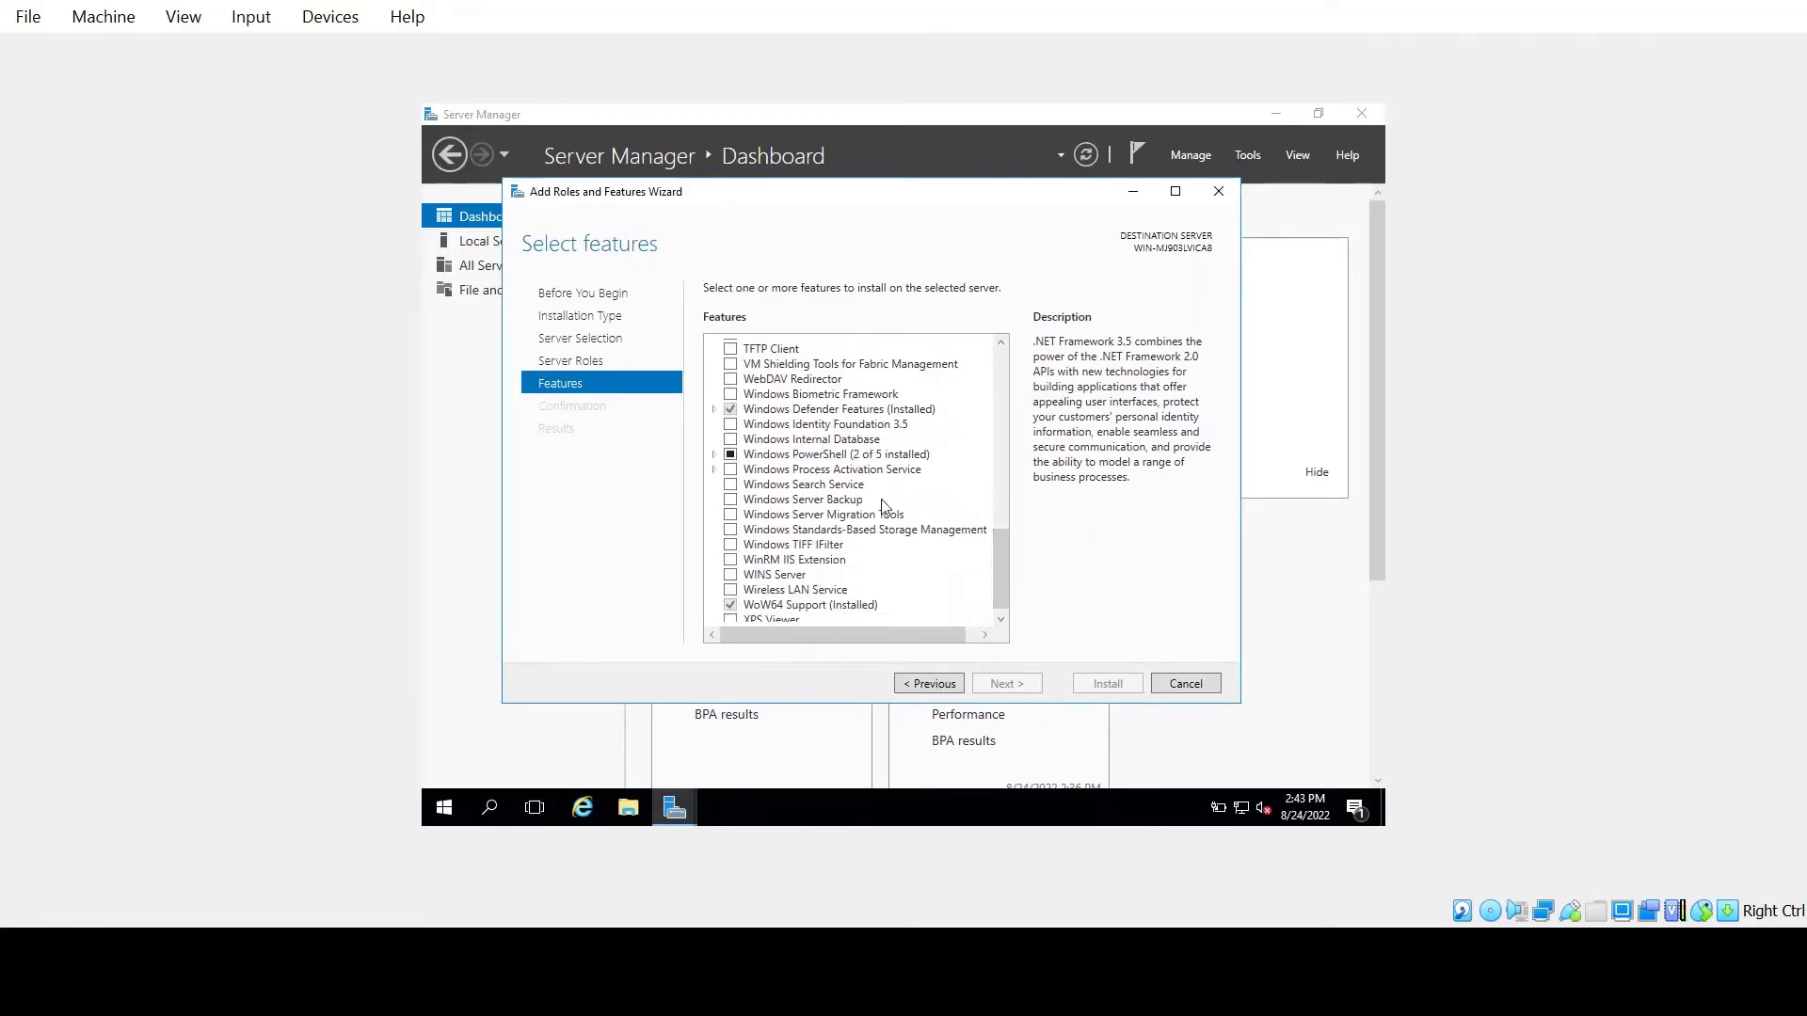
{"action": "left_click", "coordinate": [736, 500]}
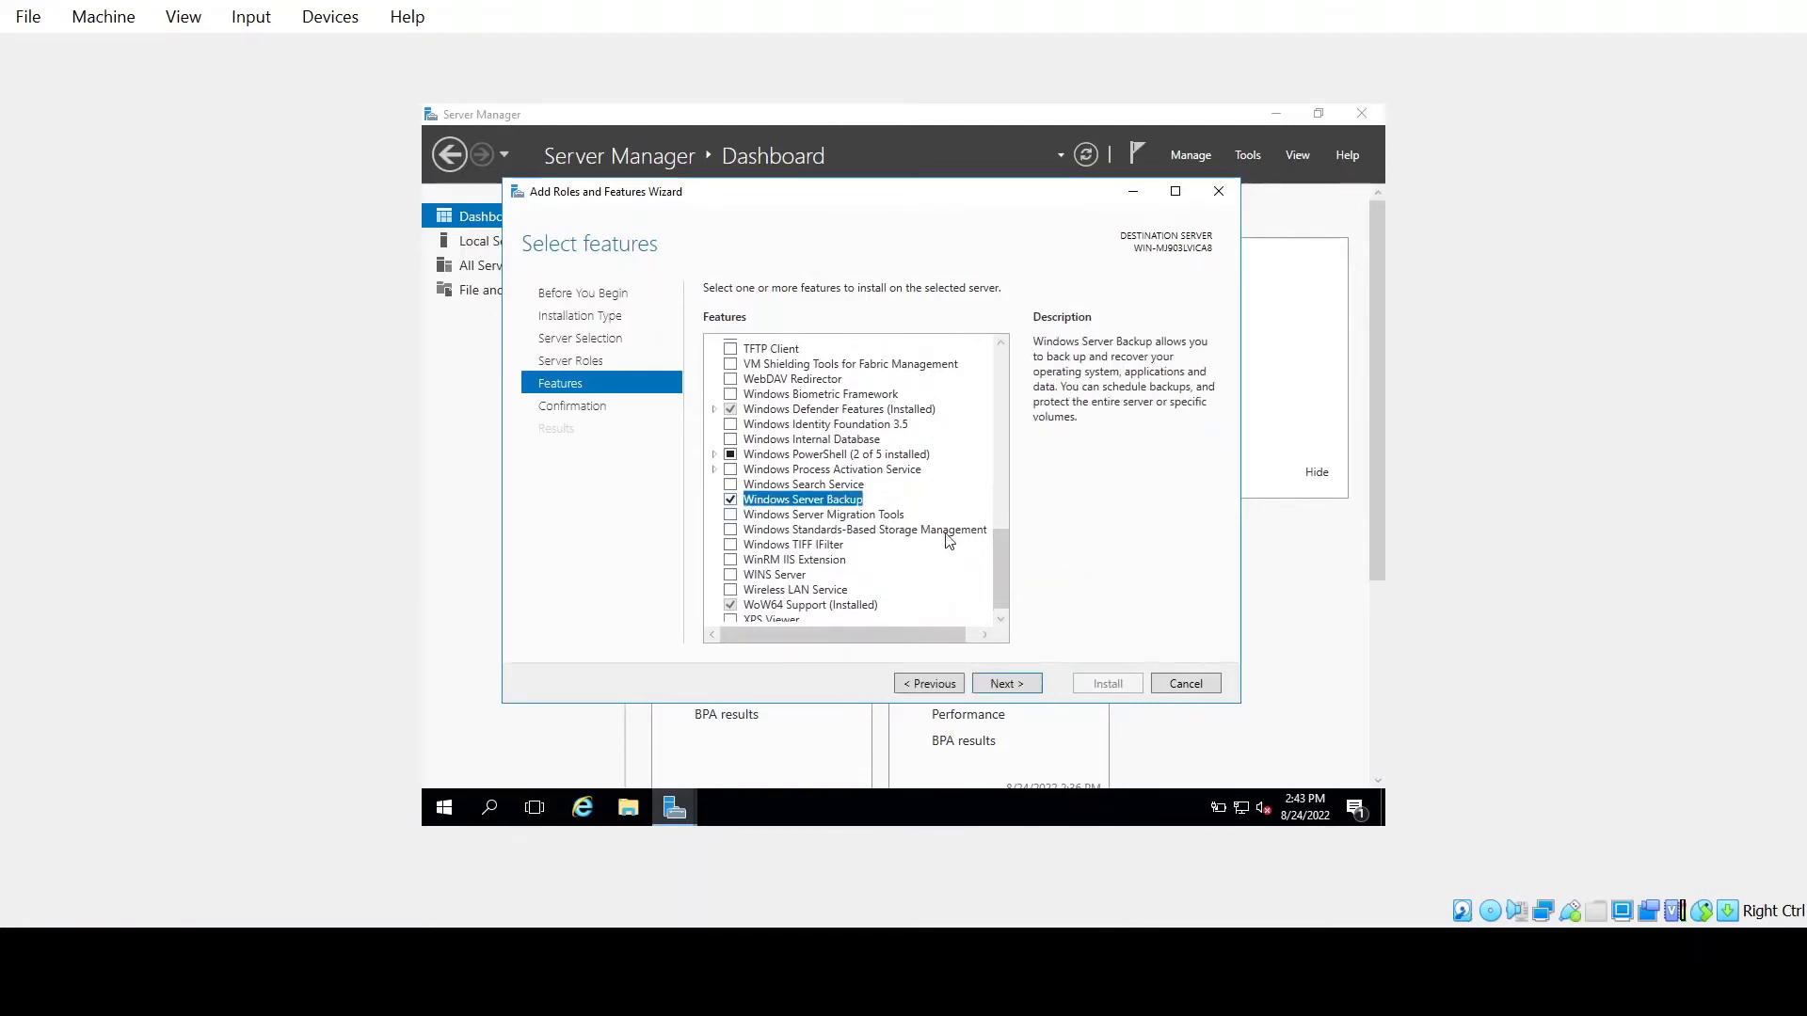
{"action": "left_click", "coordinate": [1007, 684]}
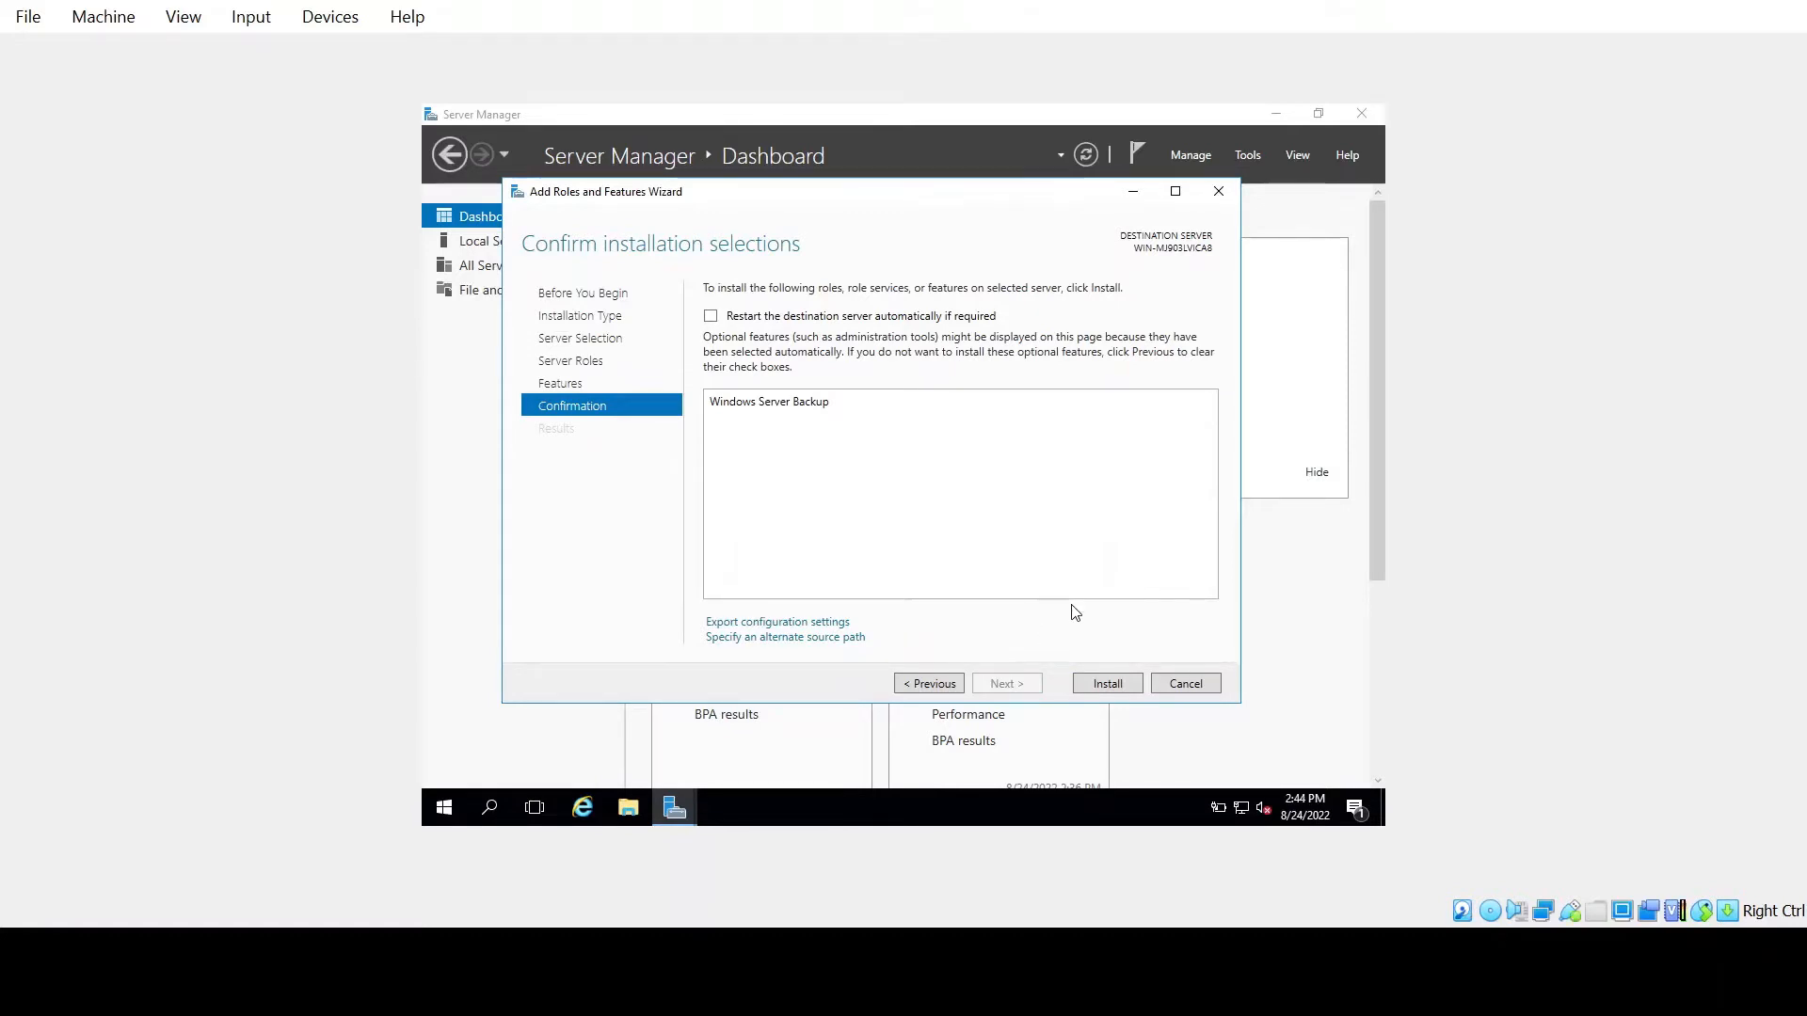
Install Windows Server Backup and close the wizard once installation succeeds
{"action": "left_click", "coordinate": [1108, 684]}
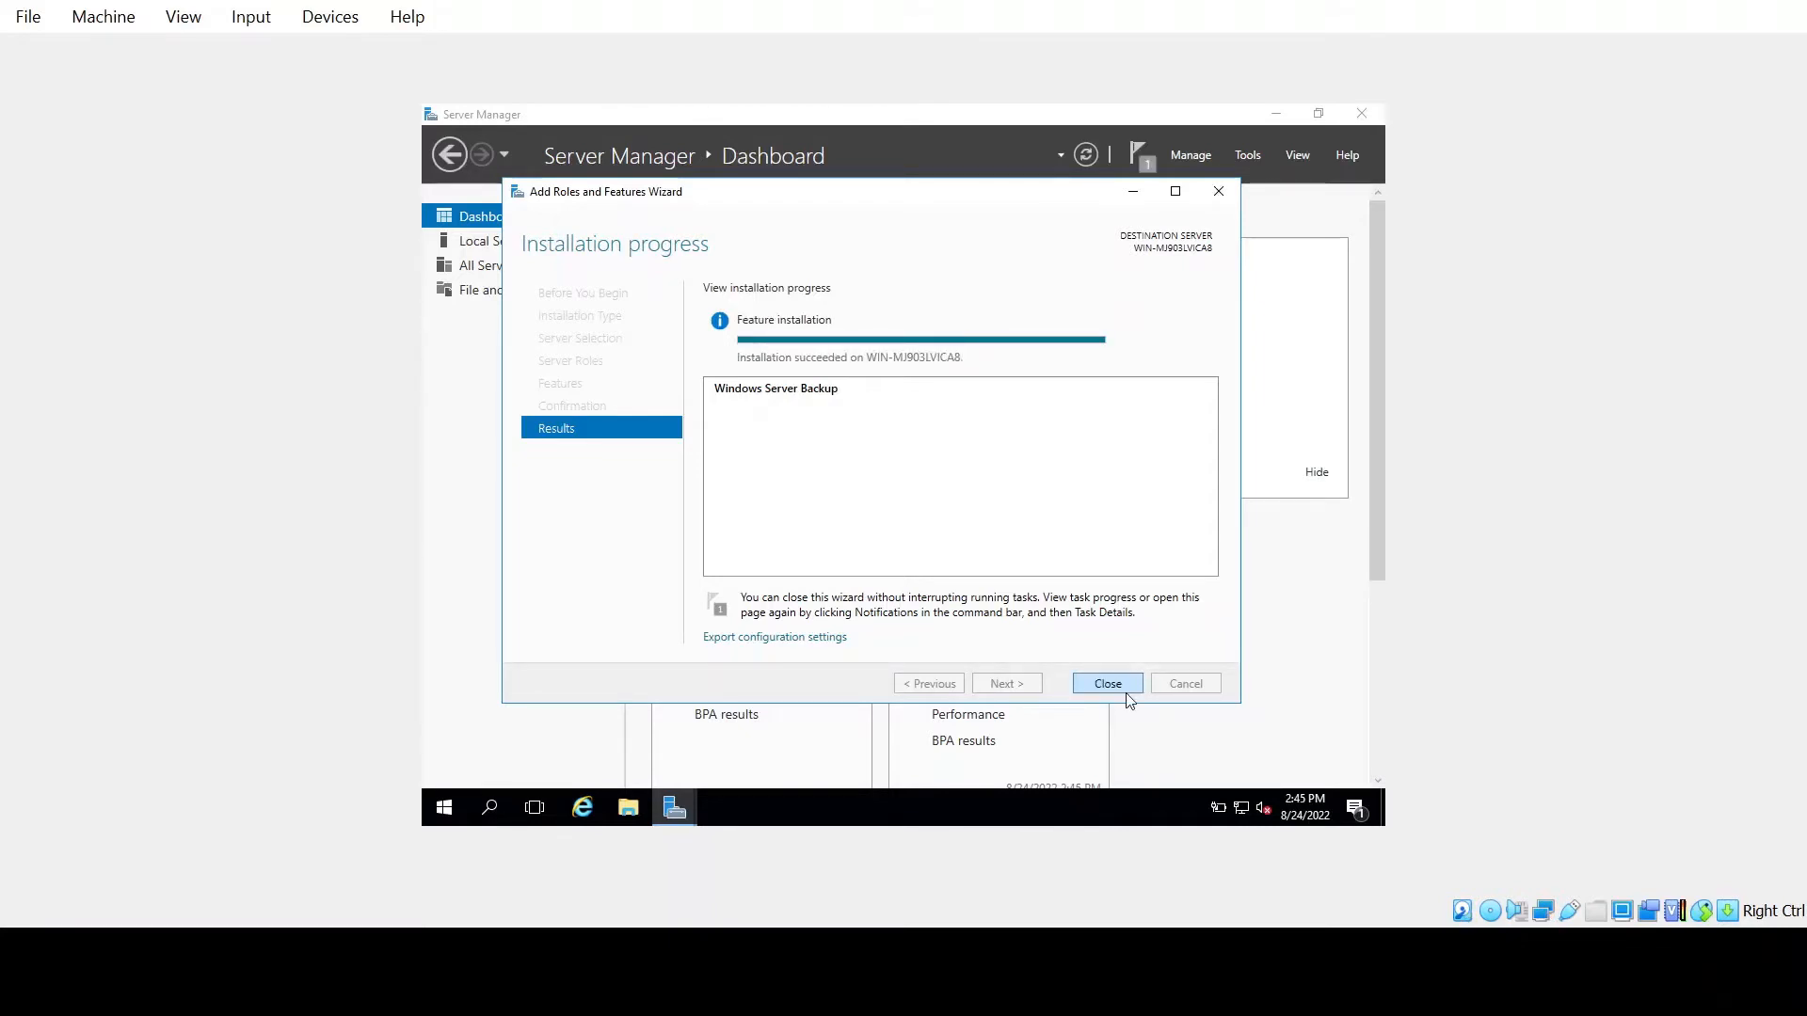
{"action": "left_click", "coordinate": [1108, 684]}
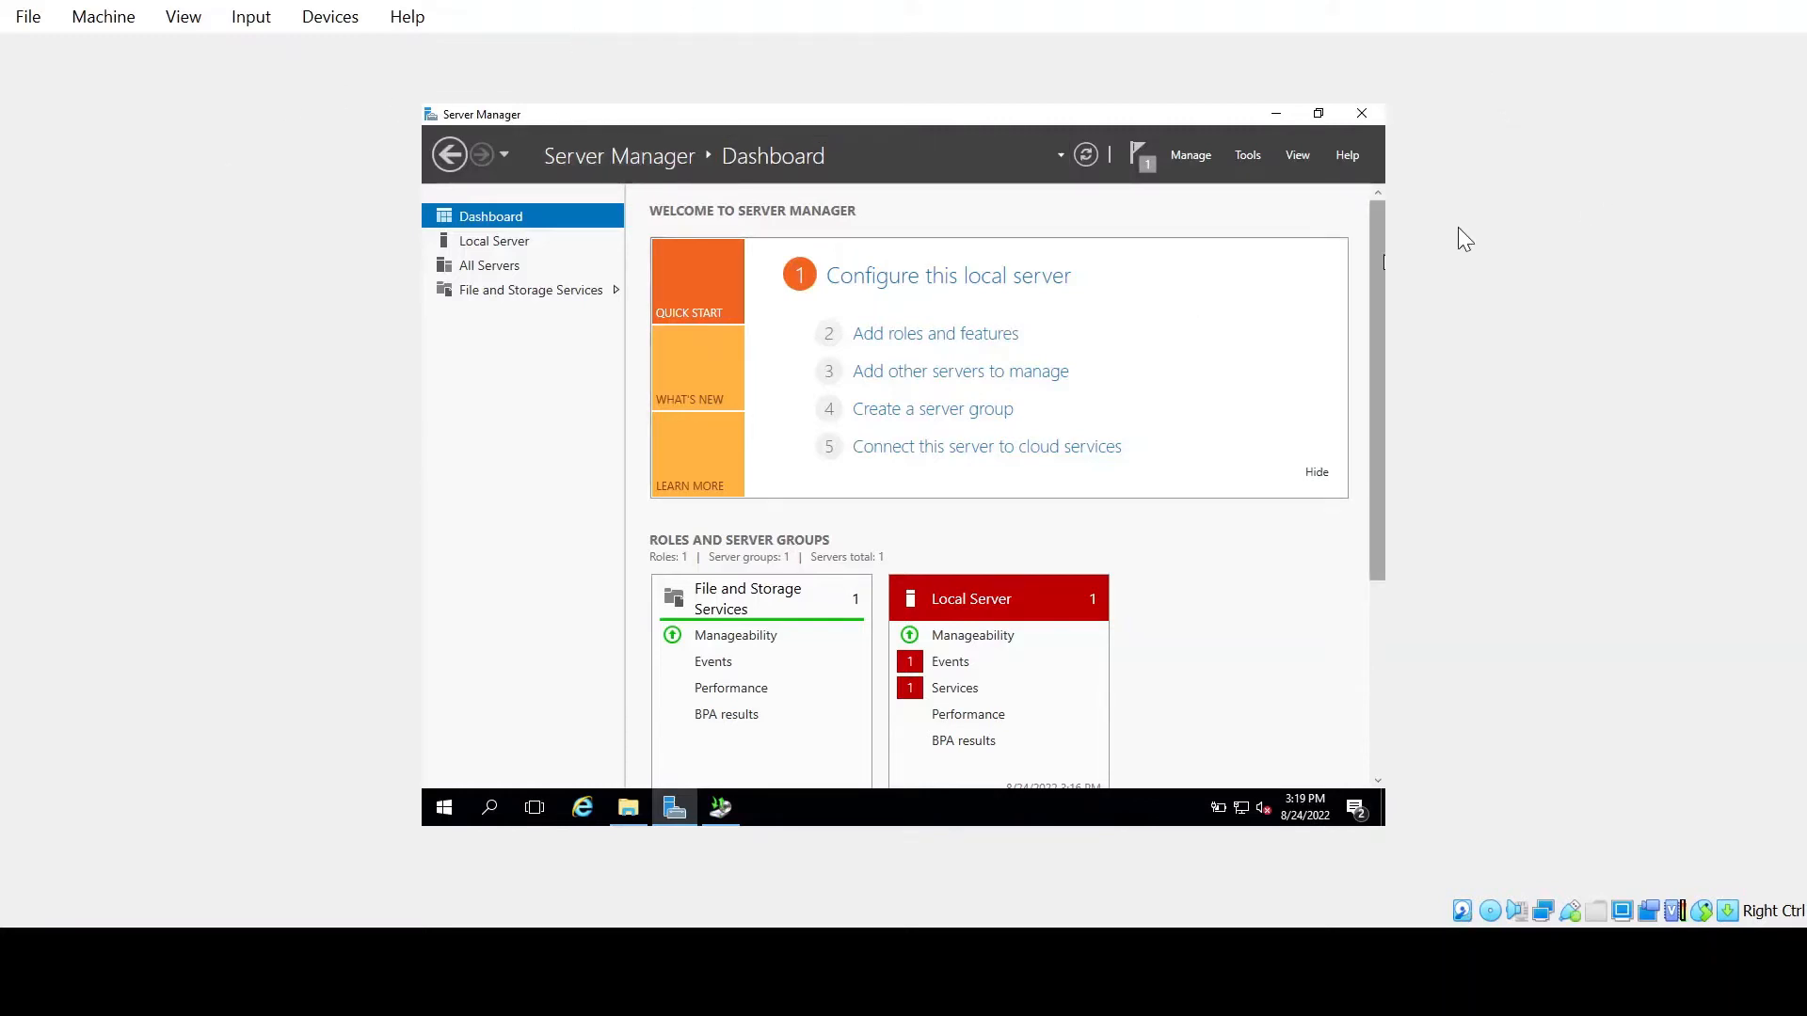
Launch the Windows Server Backup console from Tools and start a Backup Once
{"action": "left_click", "coordinate": [1246, 157]}
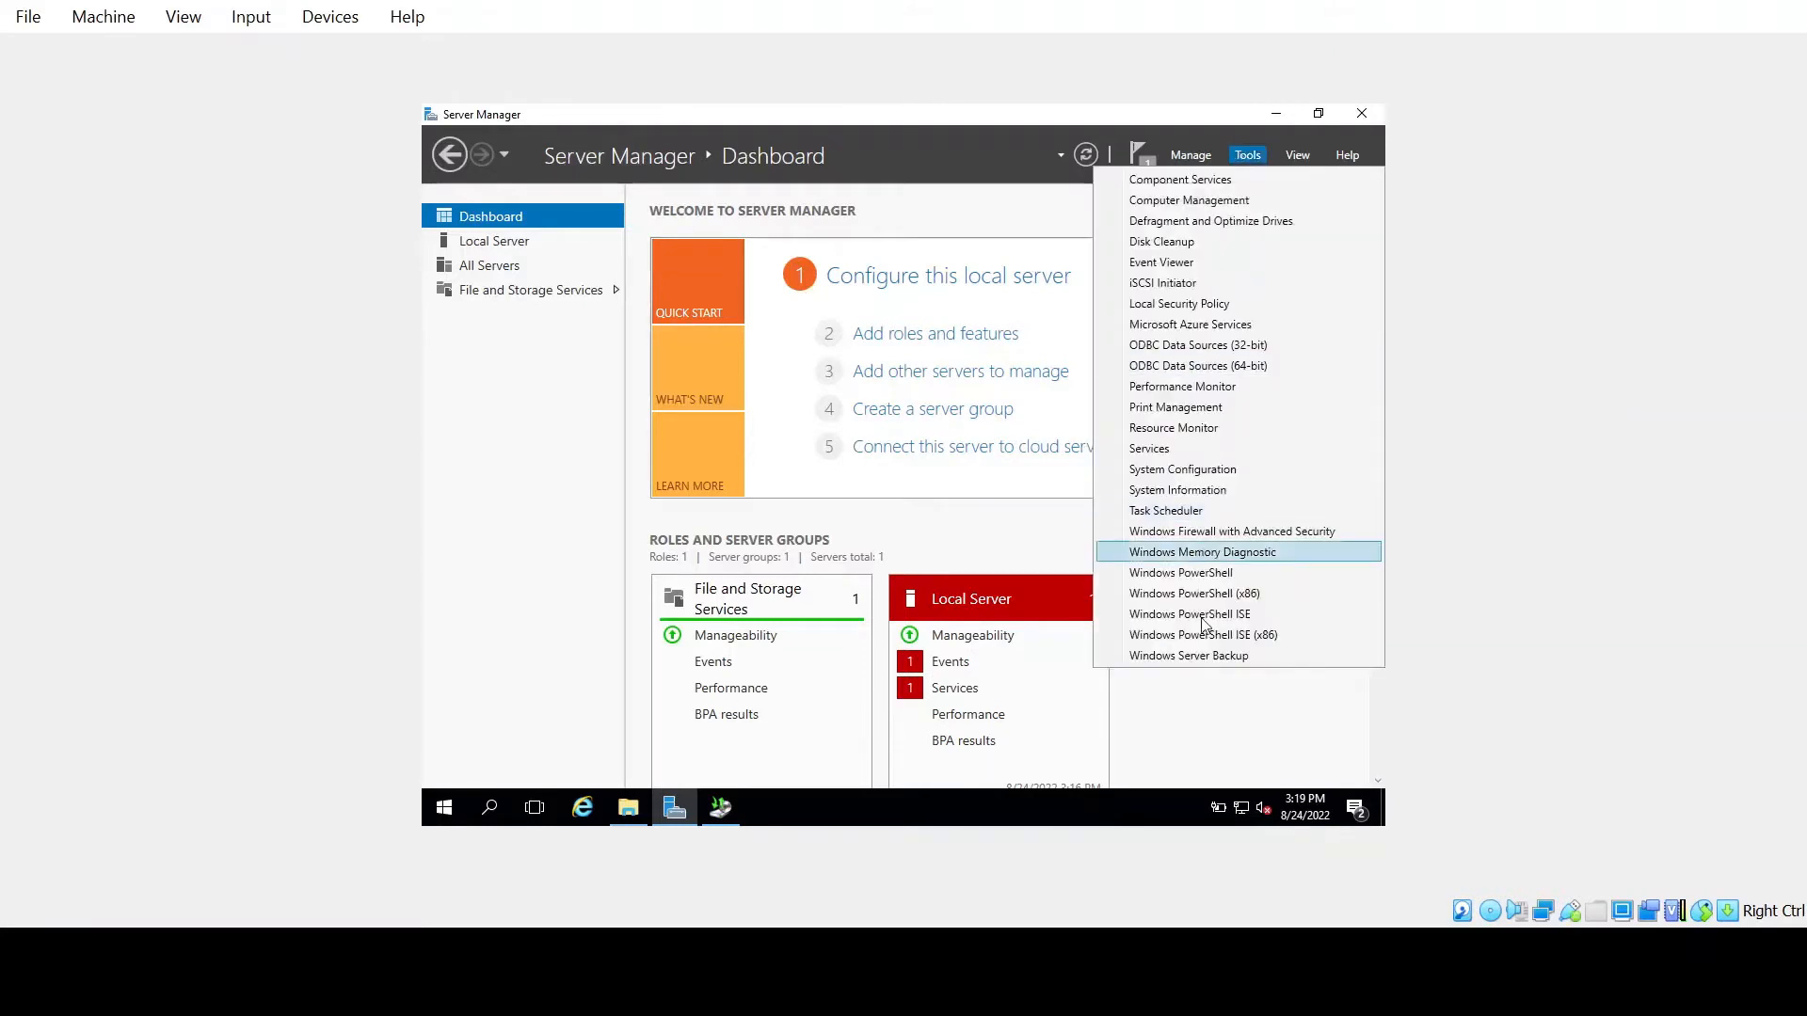
{"action": "left_click", "coordinate": [1222, 657]}
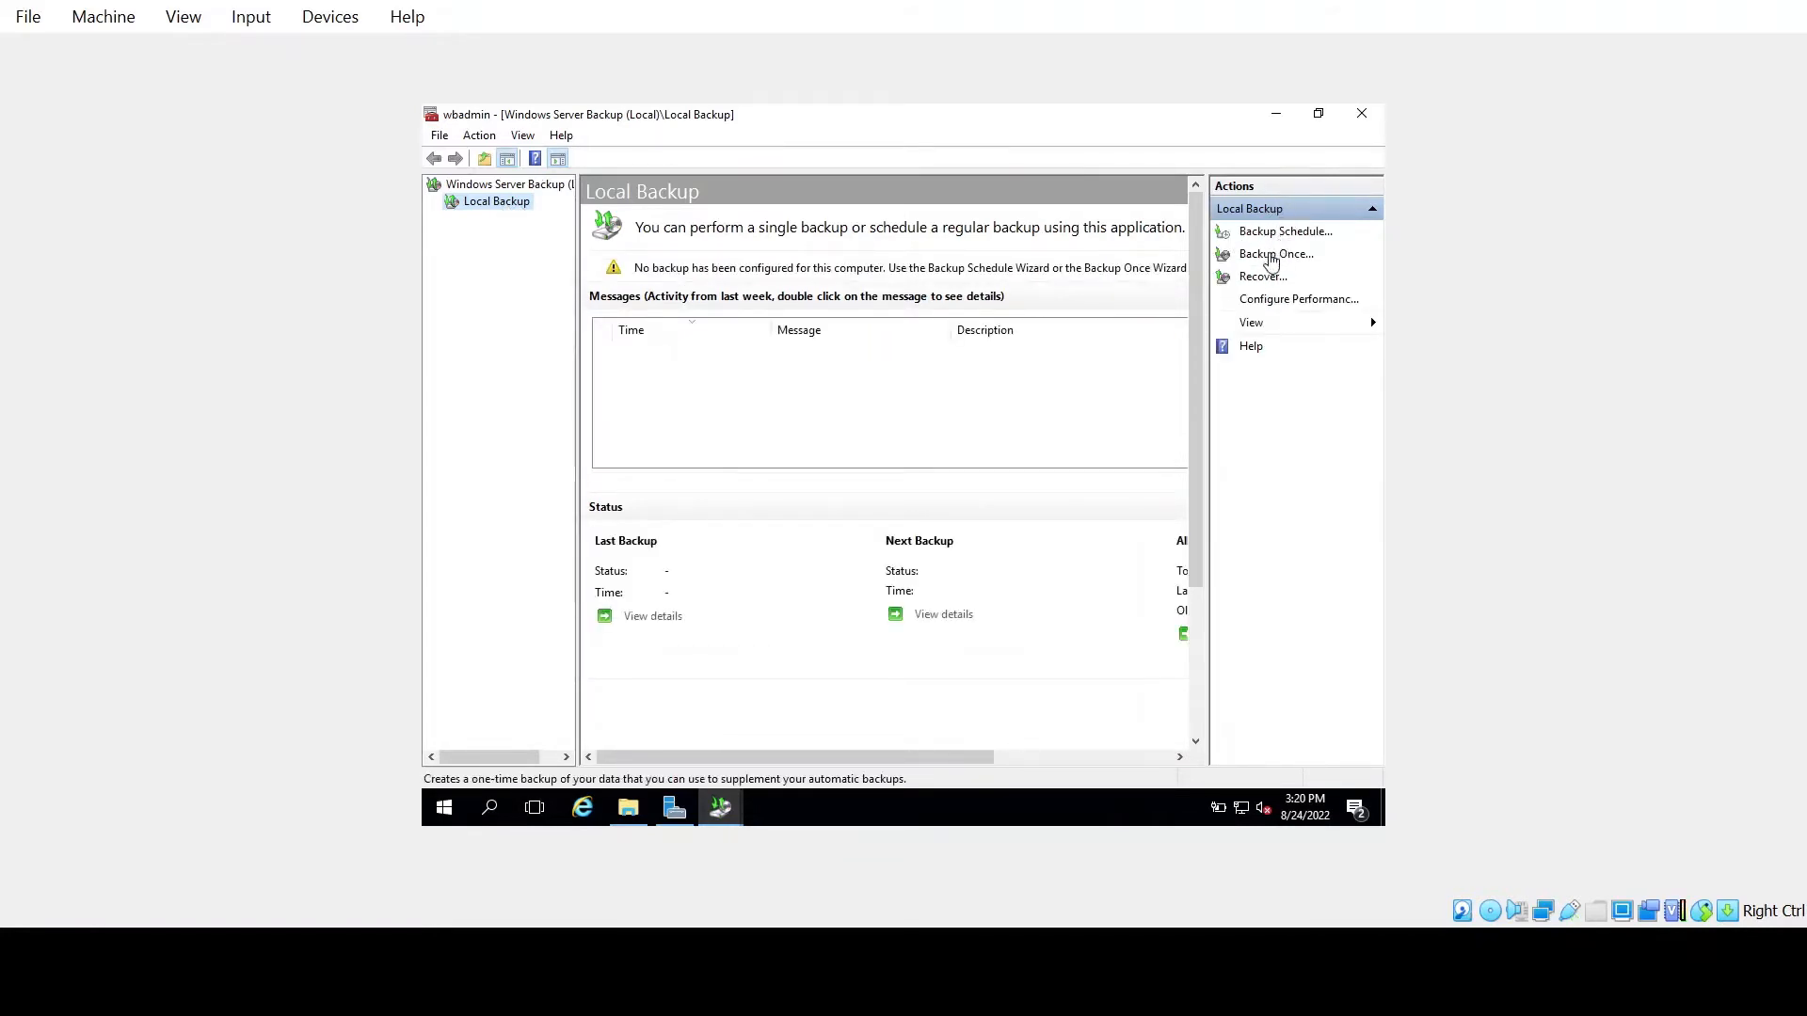
{"action": "left_click", "coordinate": [1271, 256]}
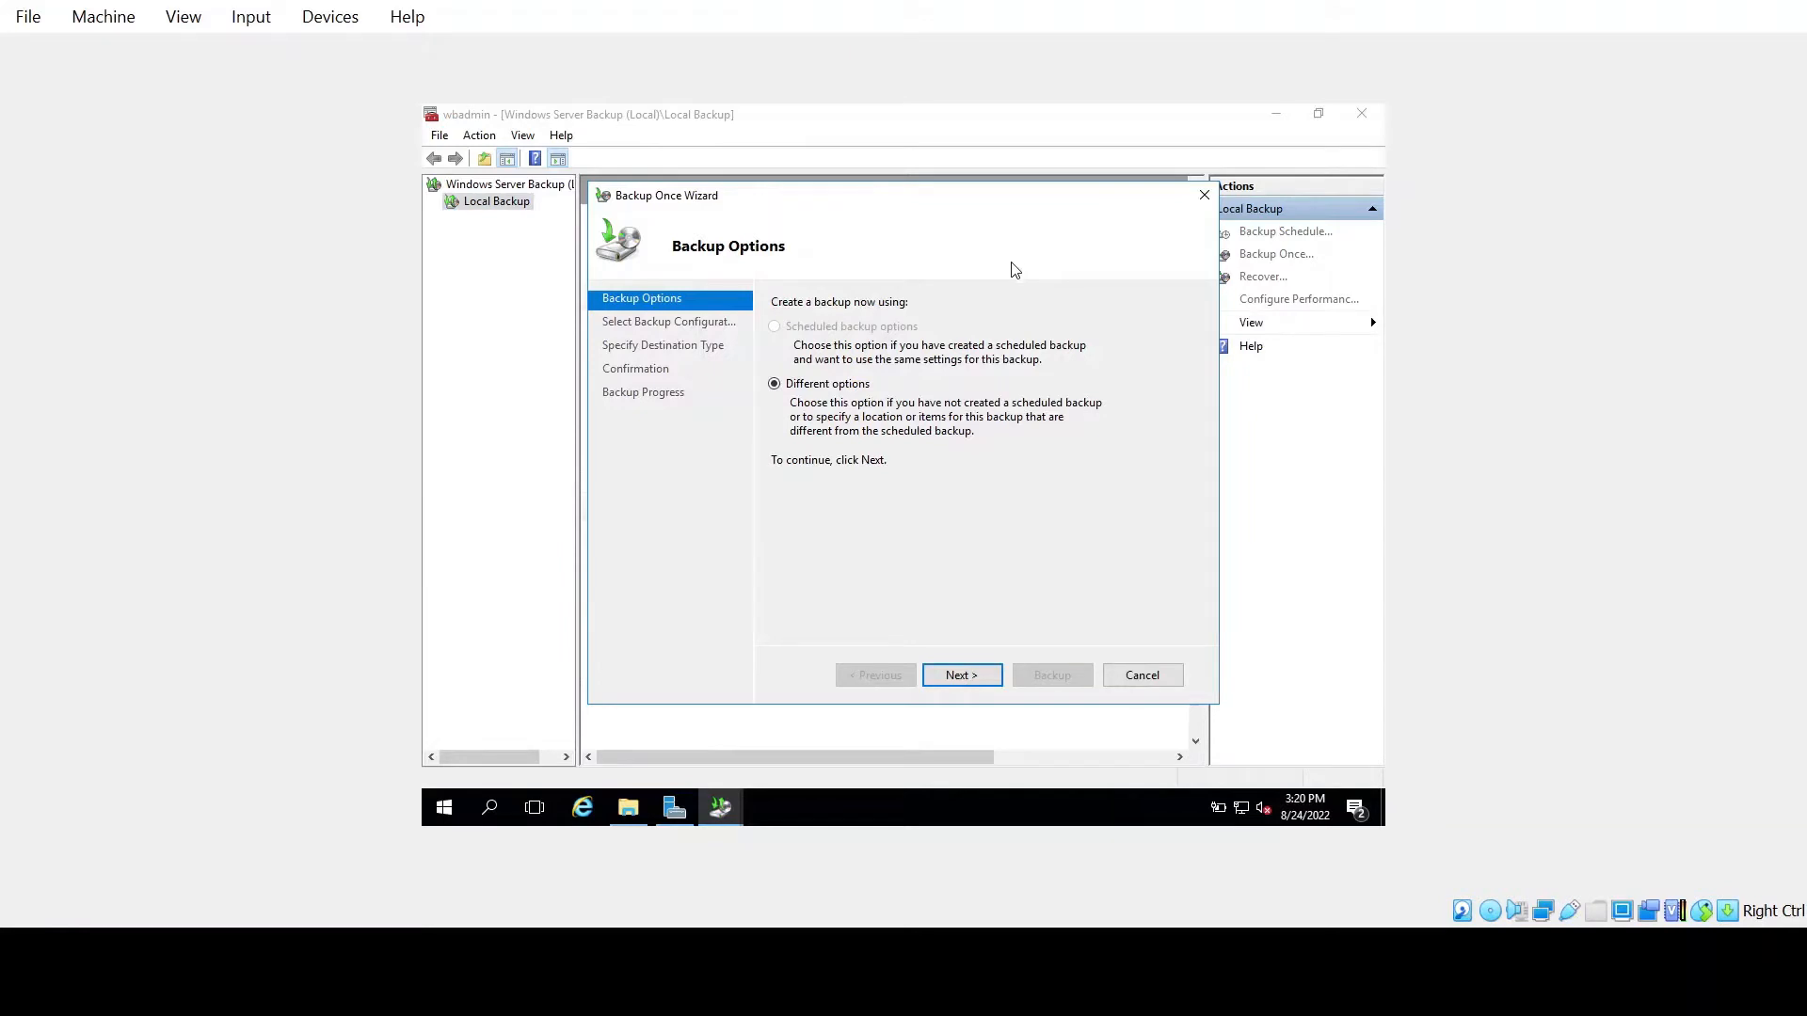
Choose Custom instead of Full server for the one-time backup configuration
{"action": "left_click", "coordinate": [961, 675]}
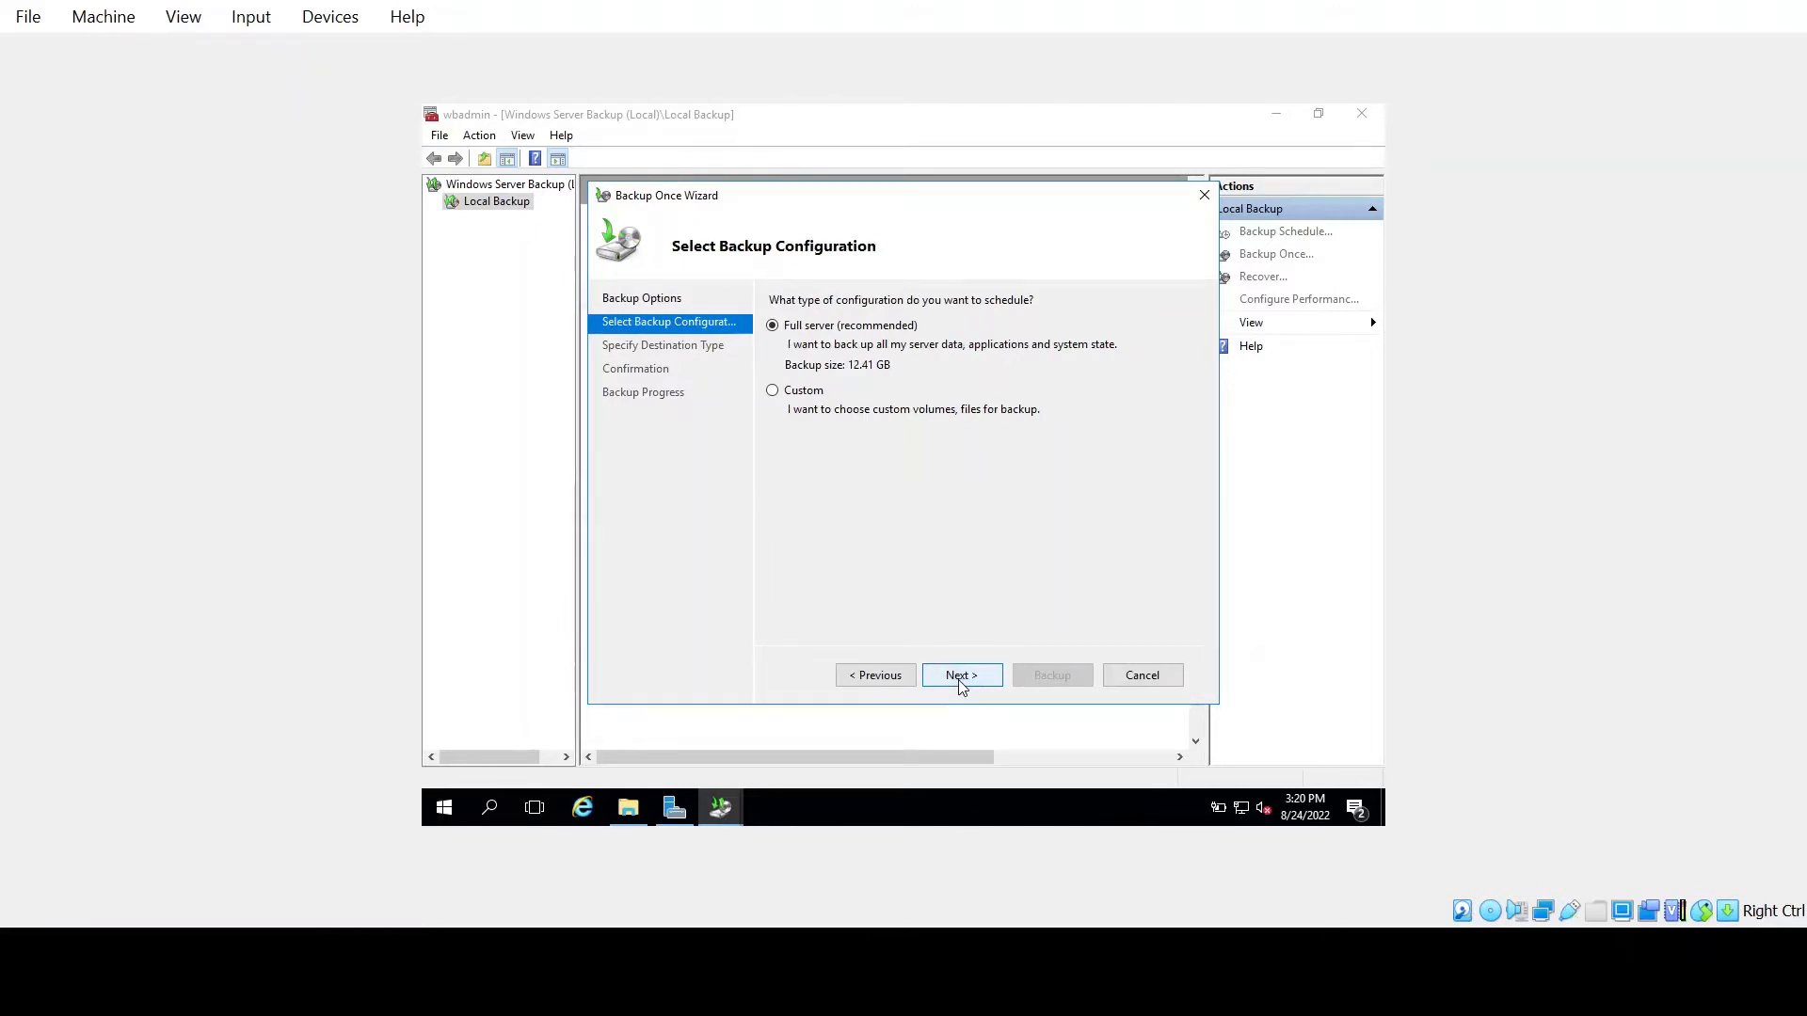
{"action": "left_click", "coordinate": [795, 391]}
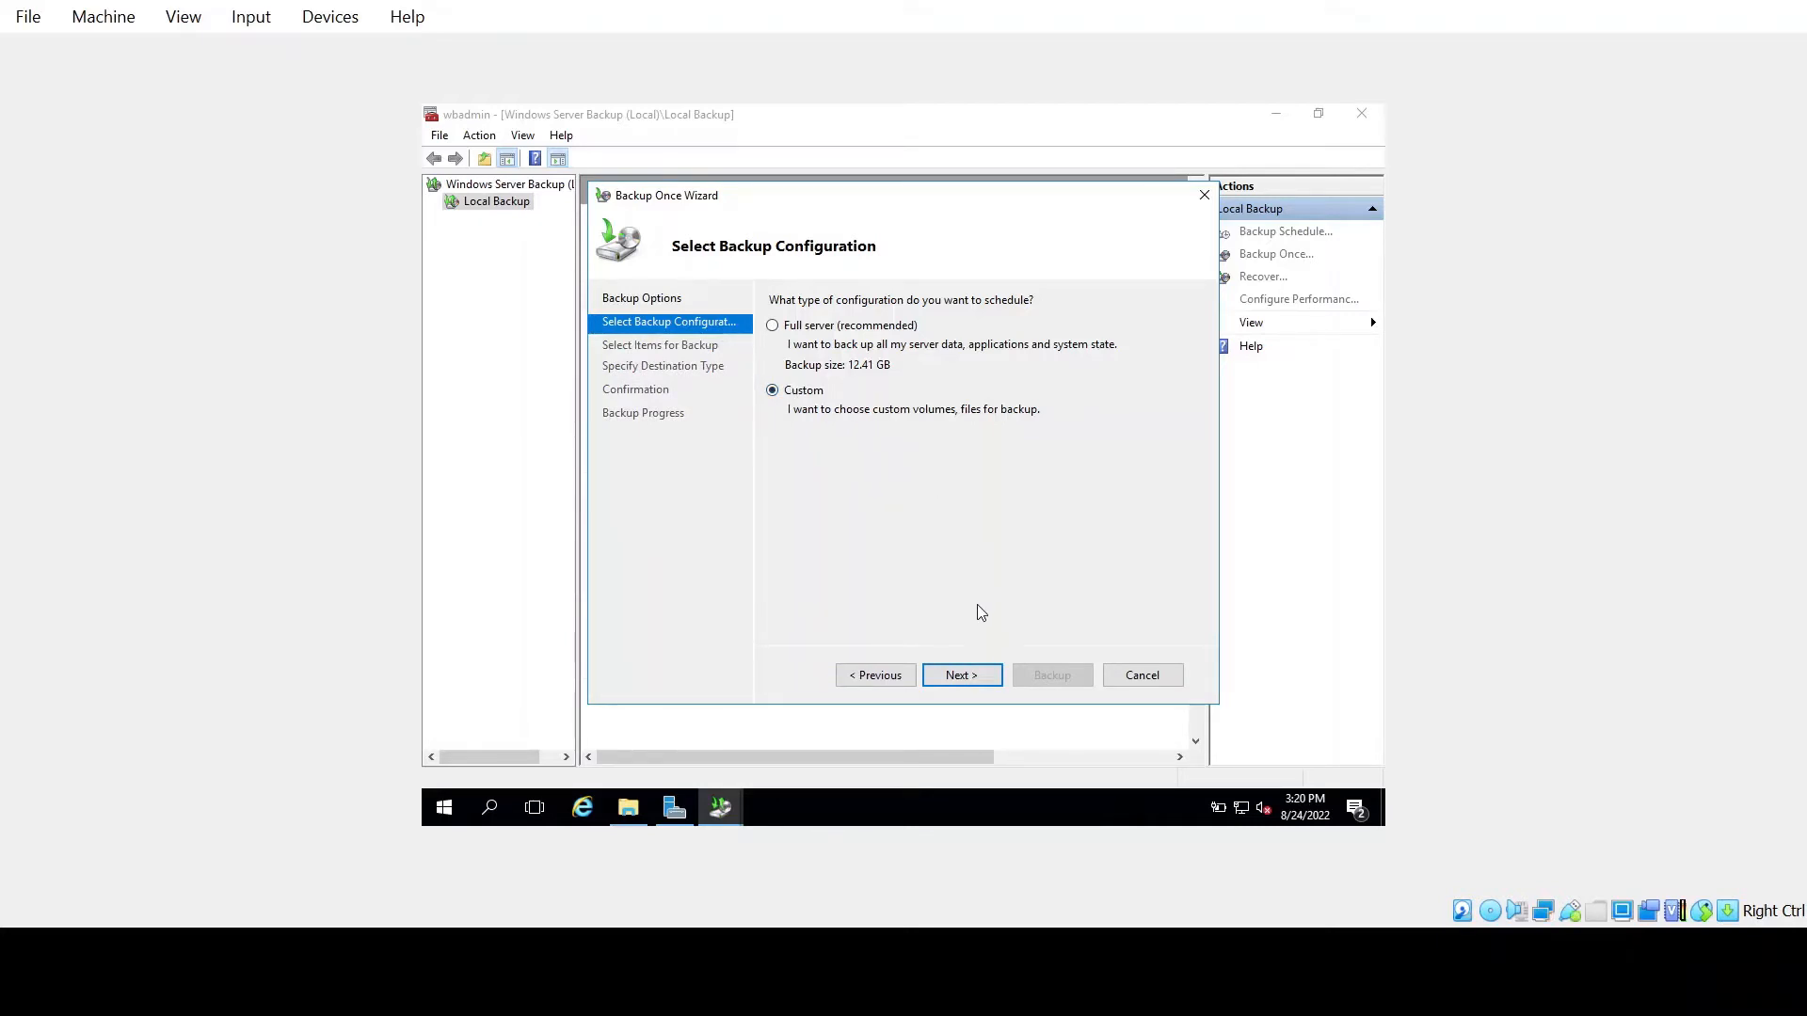
{"action": "left_click", "coordinate": [976, 675]}
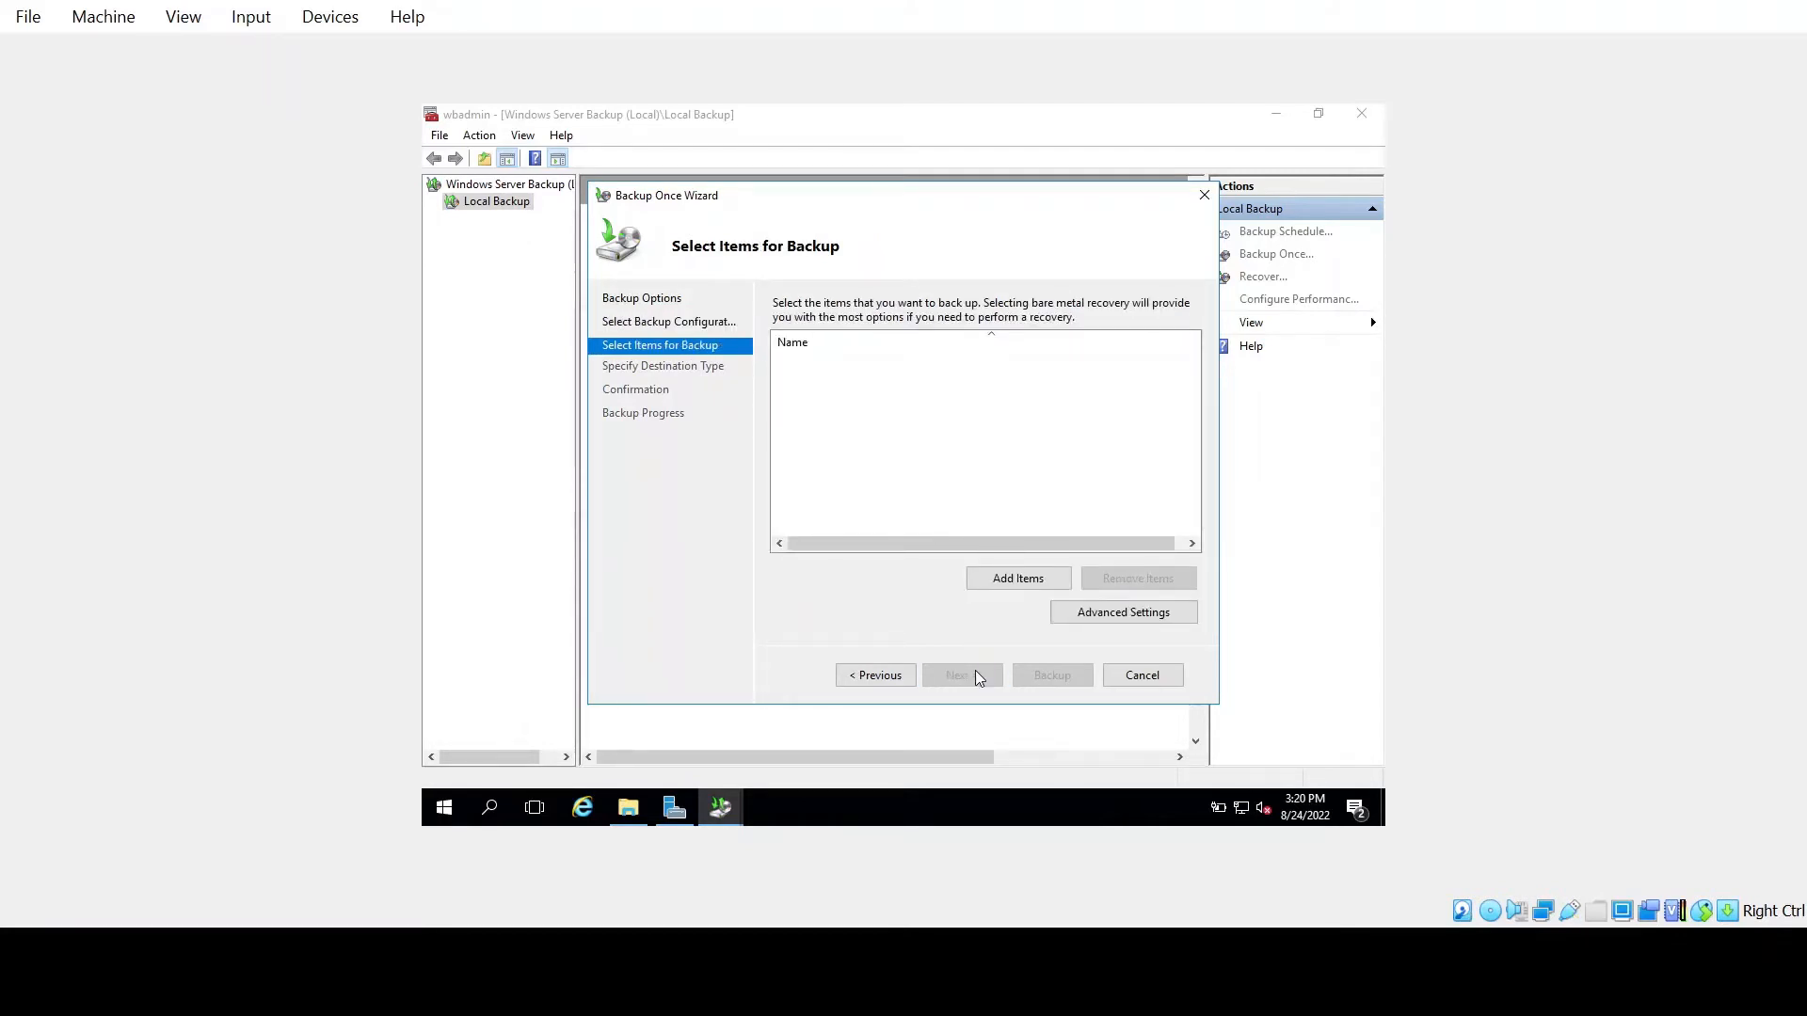
Open Add Items and select the Bare metal recovery and System state entries
{"action": "left_click", "coordinate": [1018, 579]}
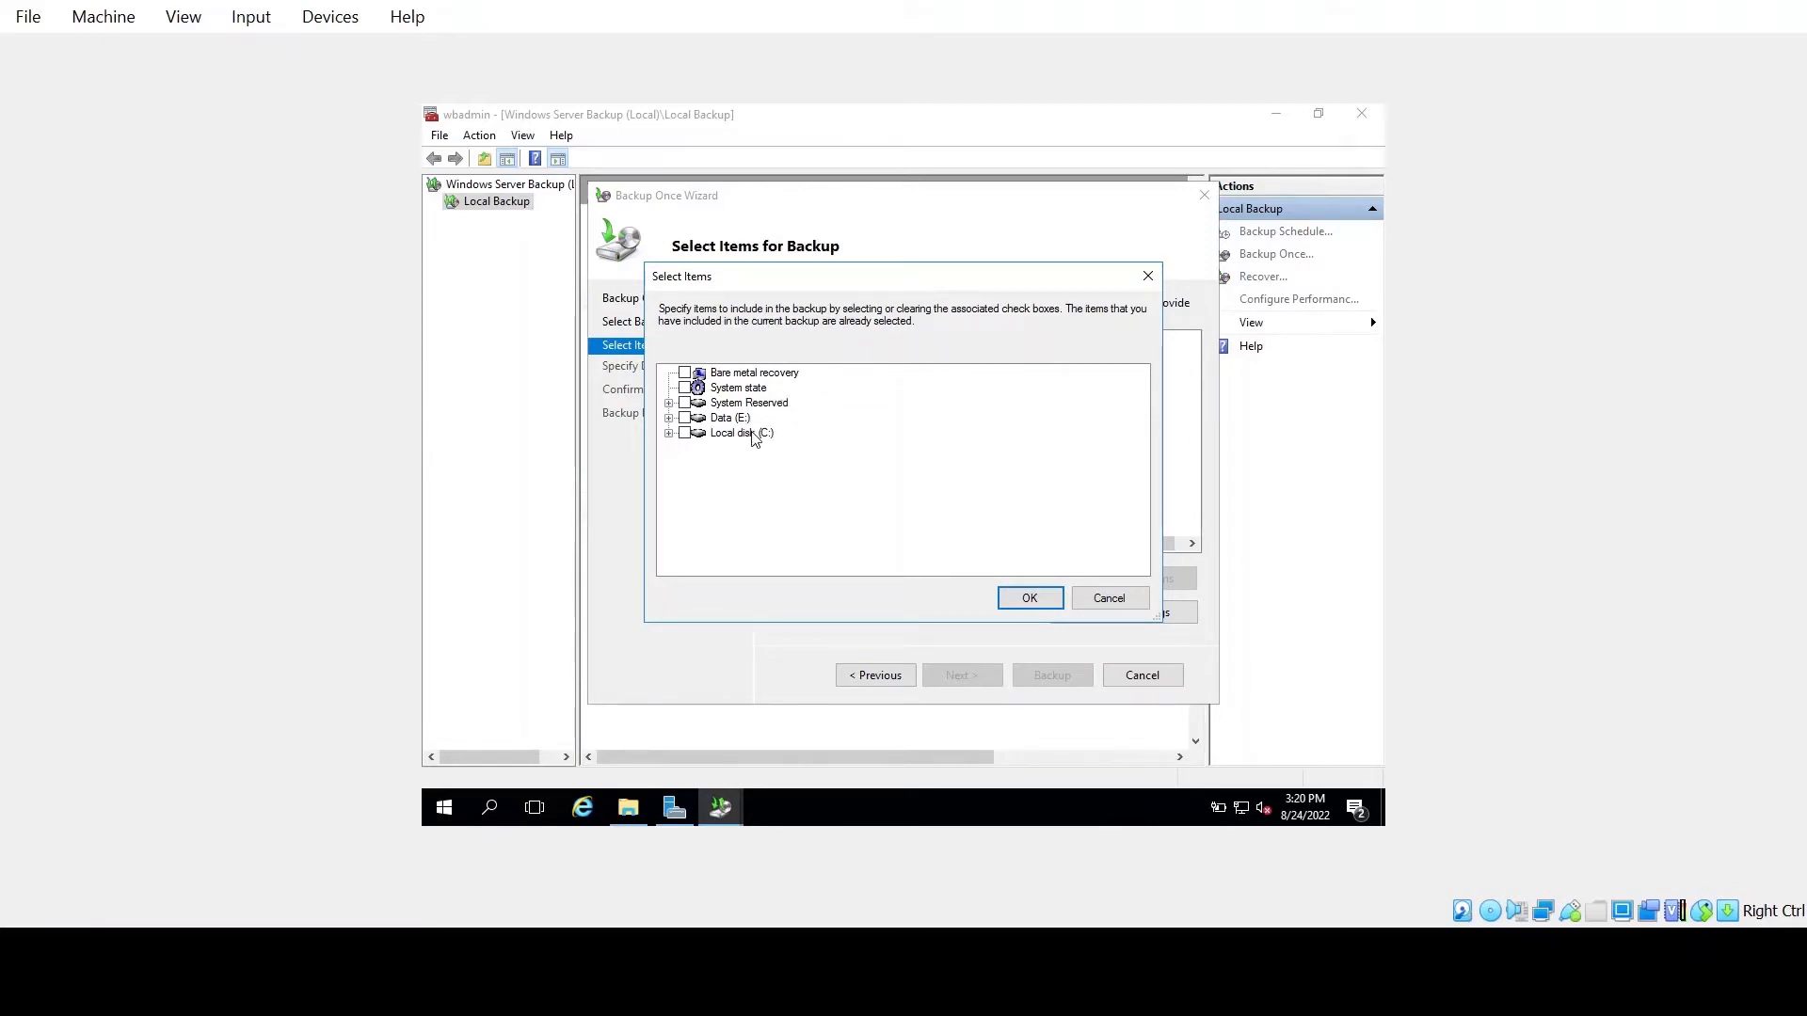
{"action": "left_click", "coordinate": [774, 380]}
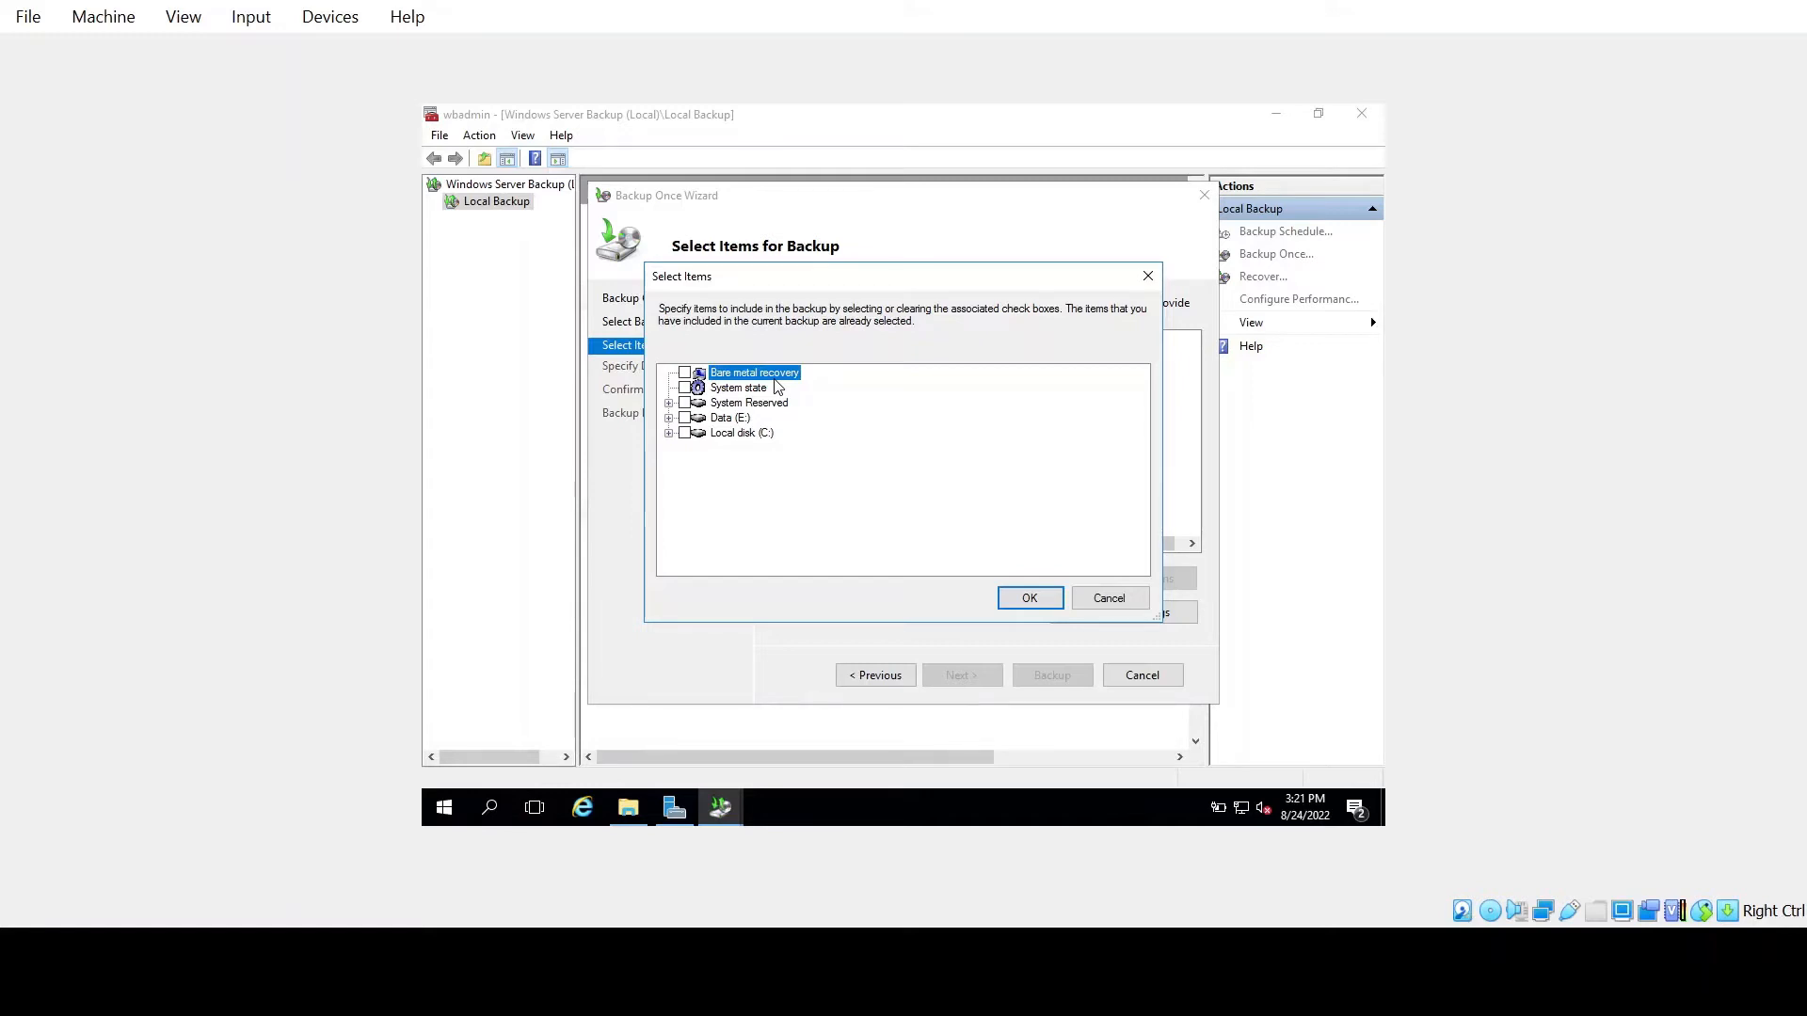
{"action": "left_click", "coordinate": [775, 387]}
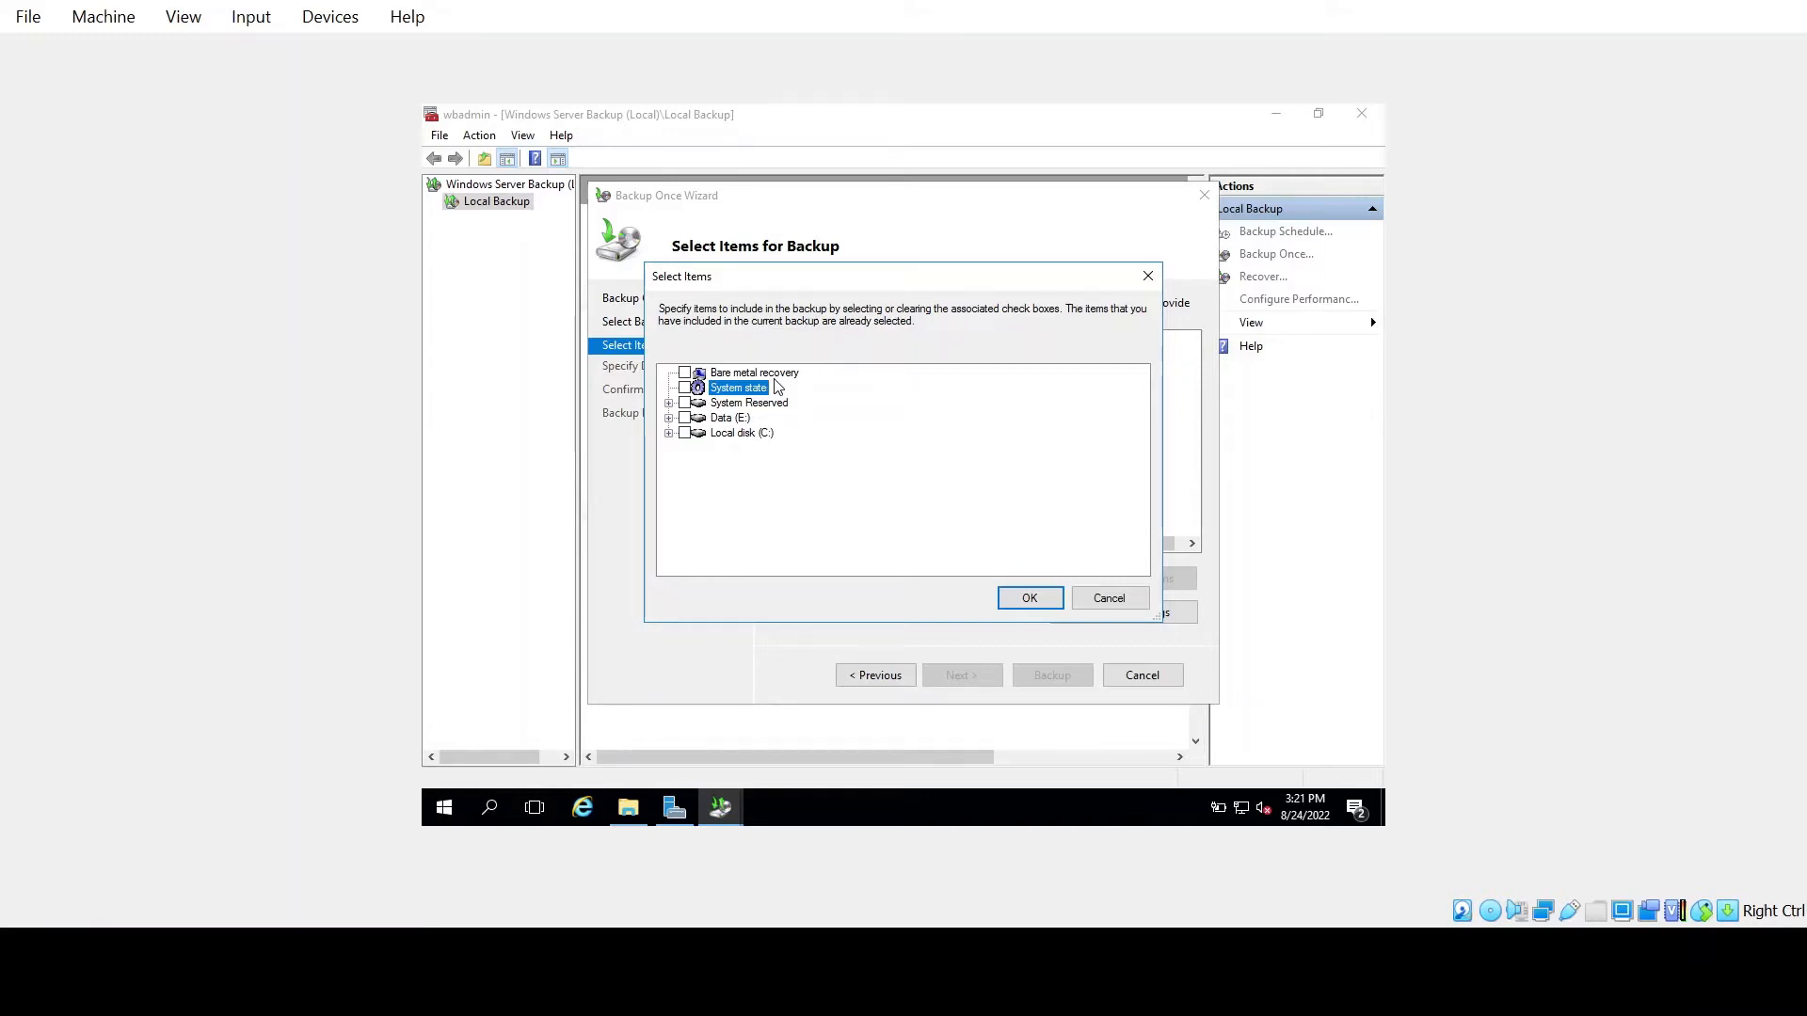
Check Bare metal recovery, pulling in system state, C: and System Reserved, then continue
{"action": "key", "text": "Down"}
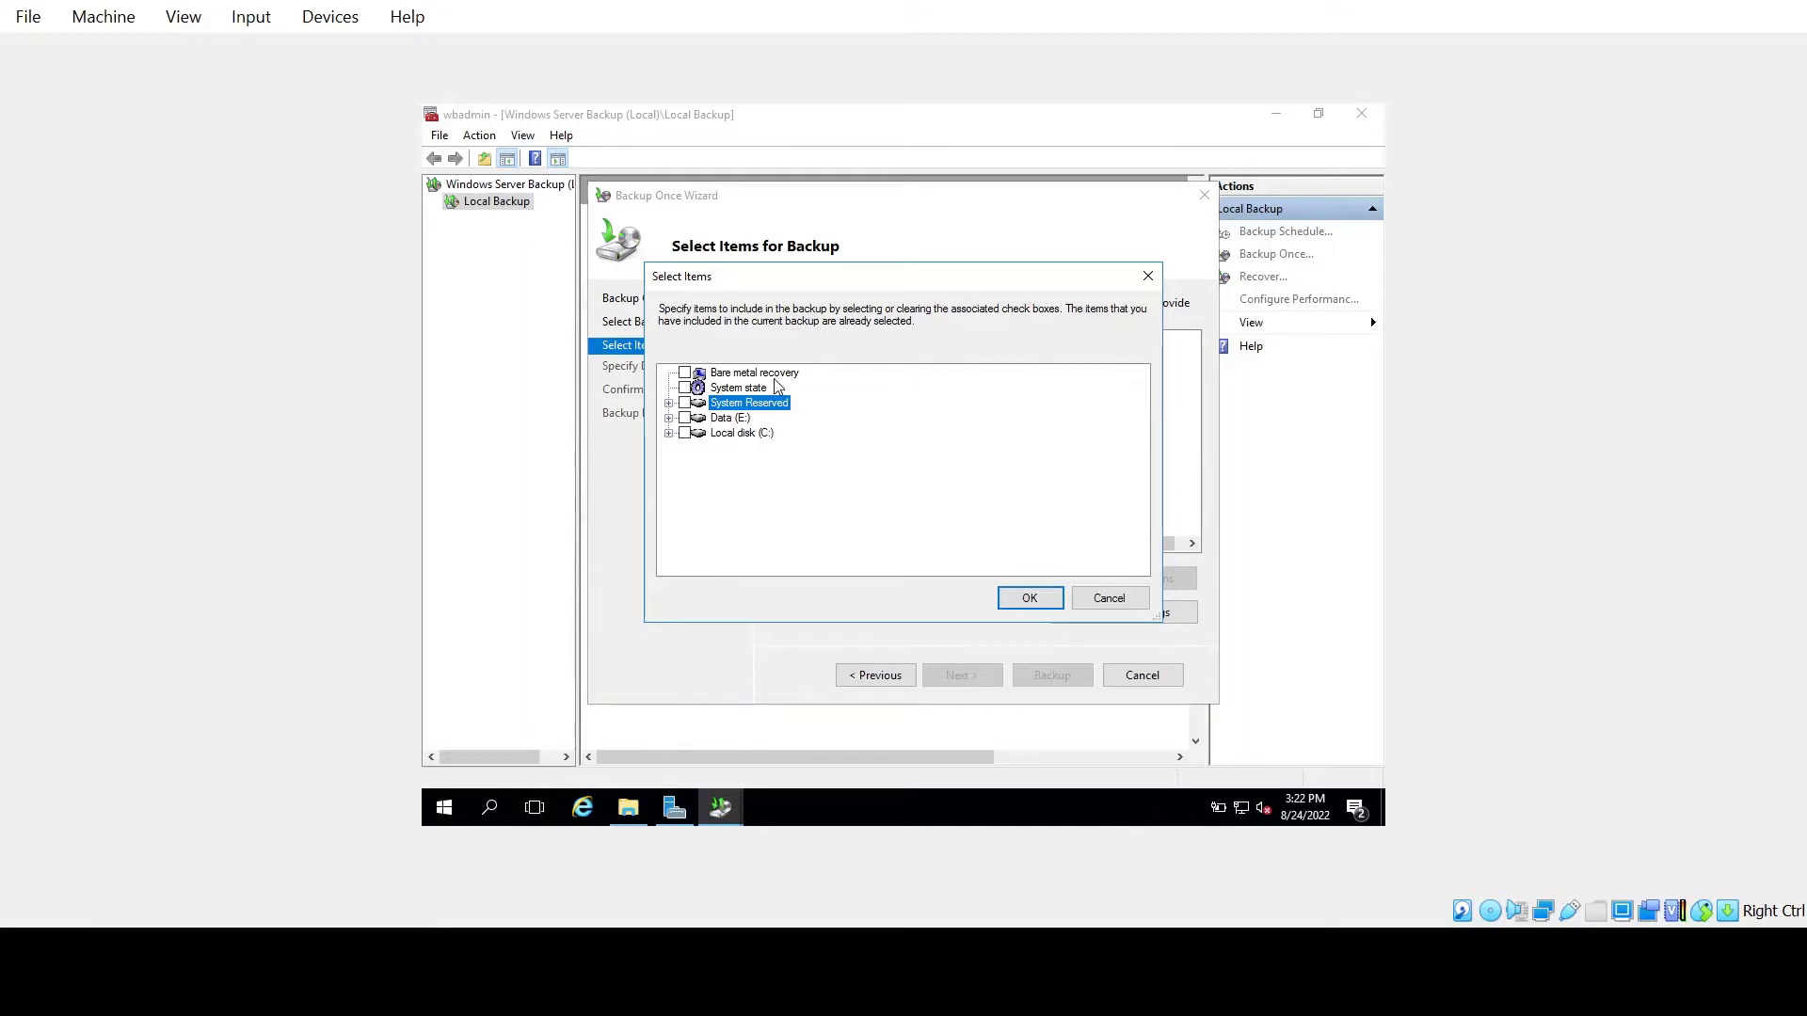
{"action": "key", "text": "Down"}
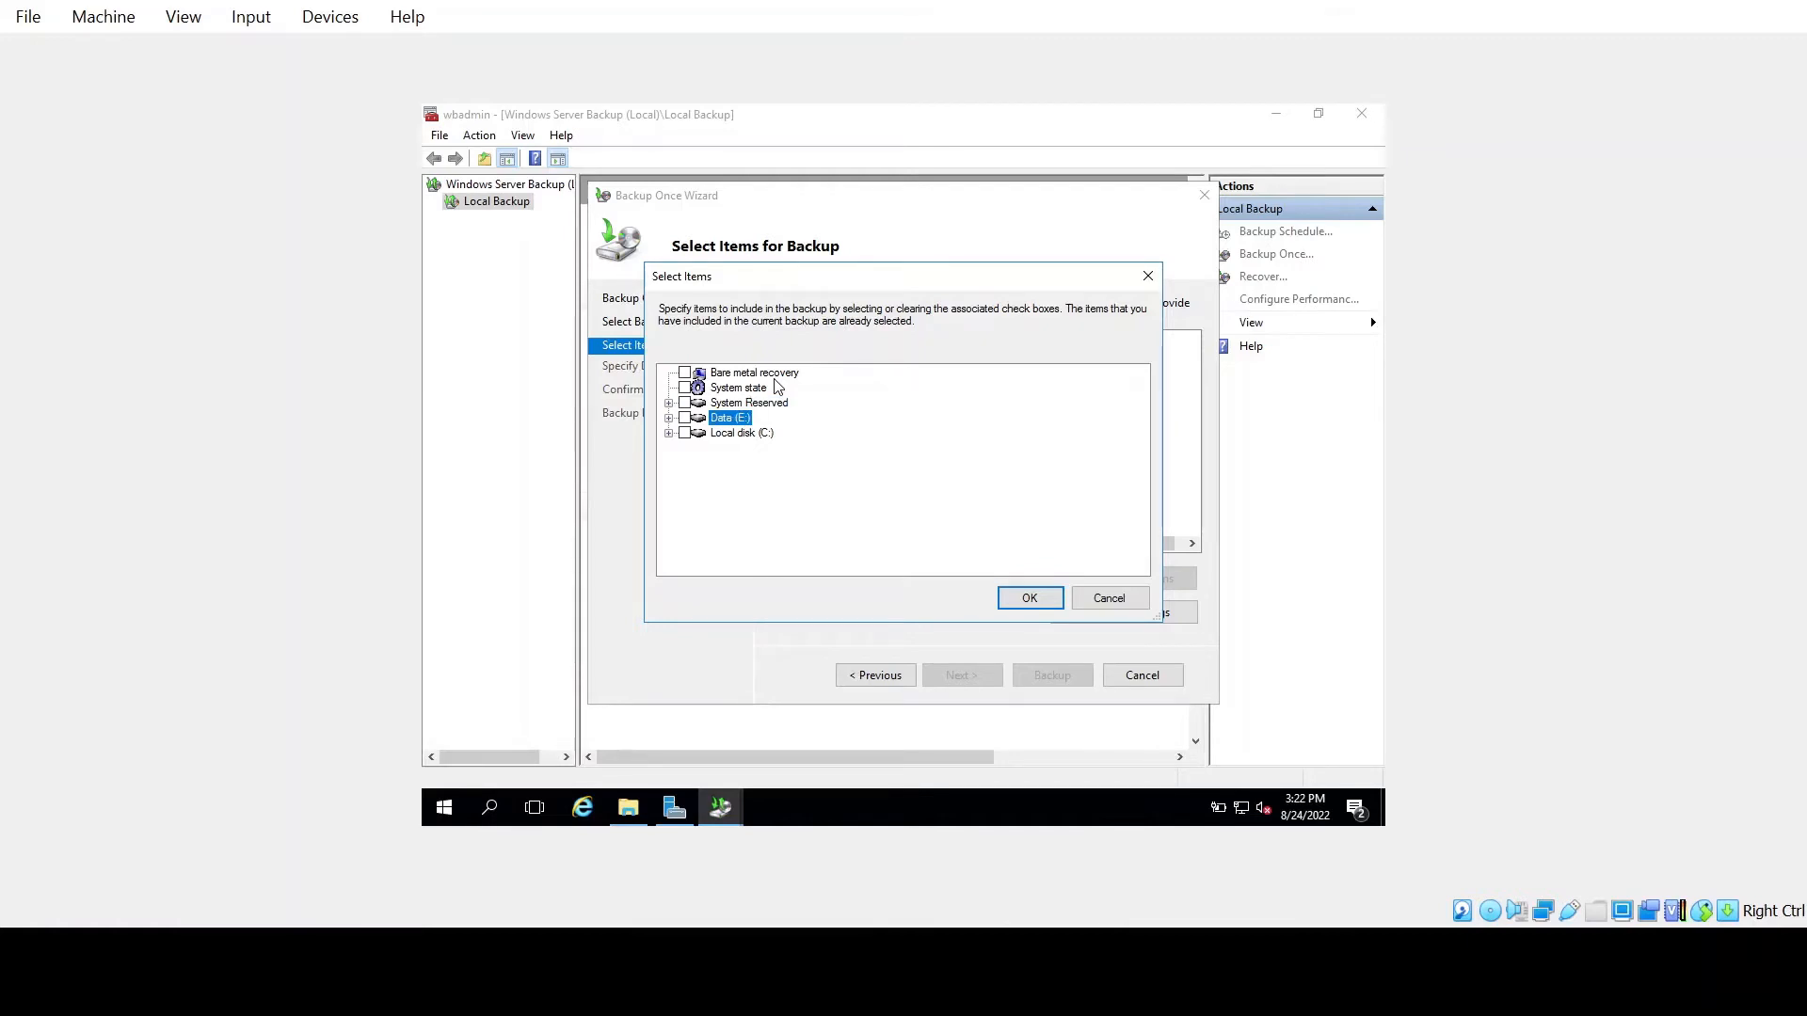
{"action": "key", "text": "Down"}
{"action": "key", "text": "Up"}
{"action": "key", "text": "Up"}
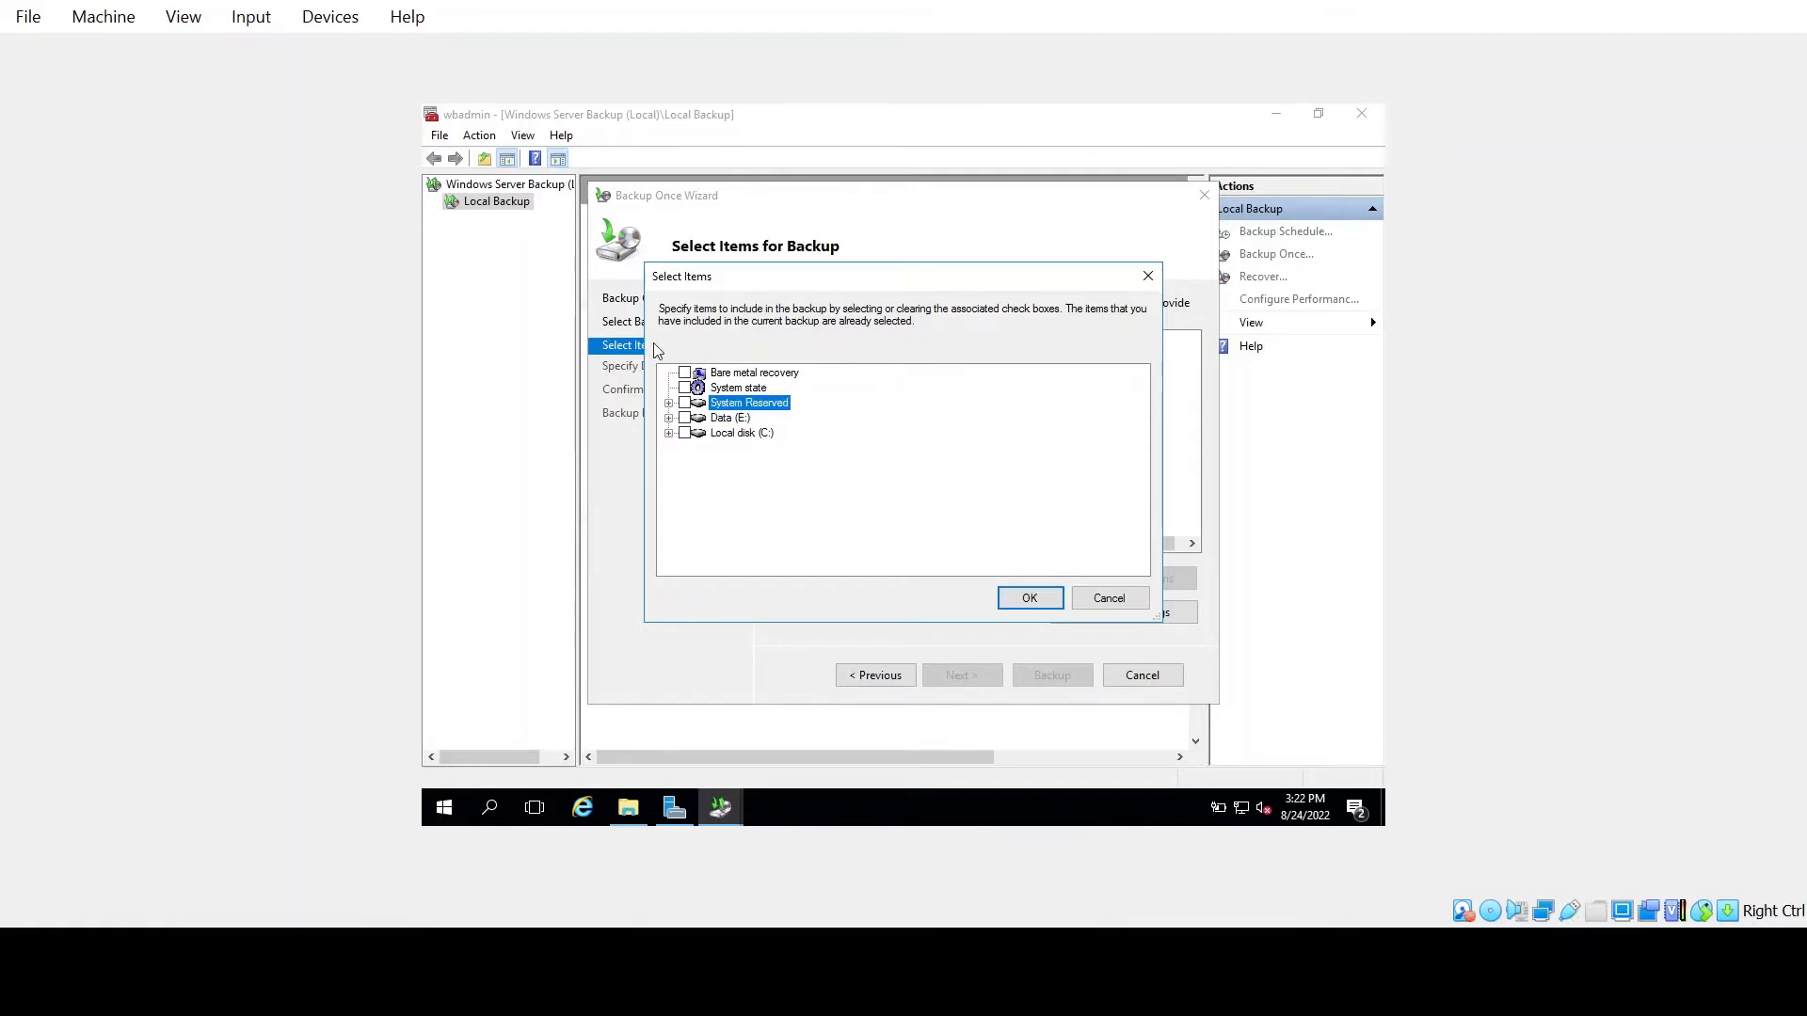
{"action": "left_click", "coordinate": [684, 372]}
{"action": "left_click", "coordinate": [1033, 600]}
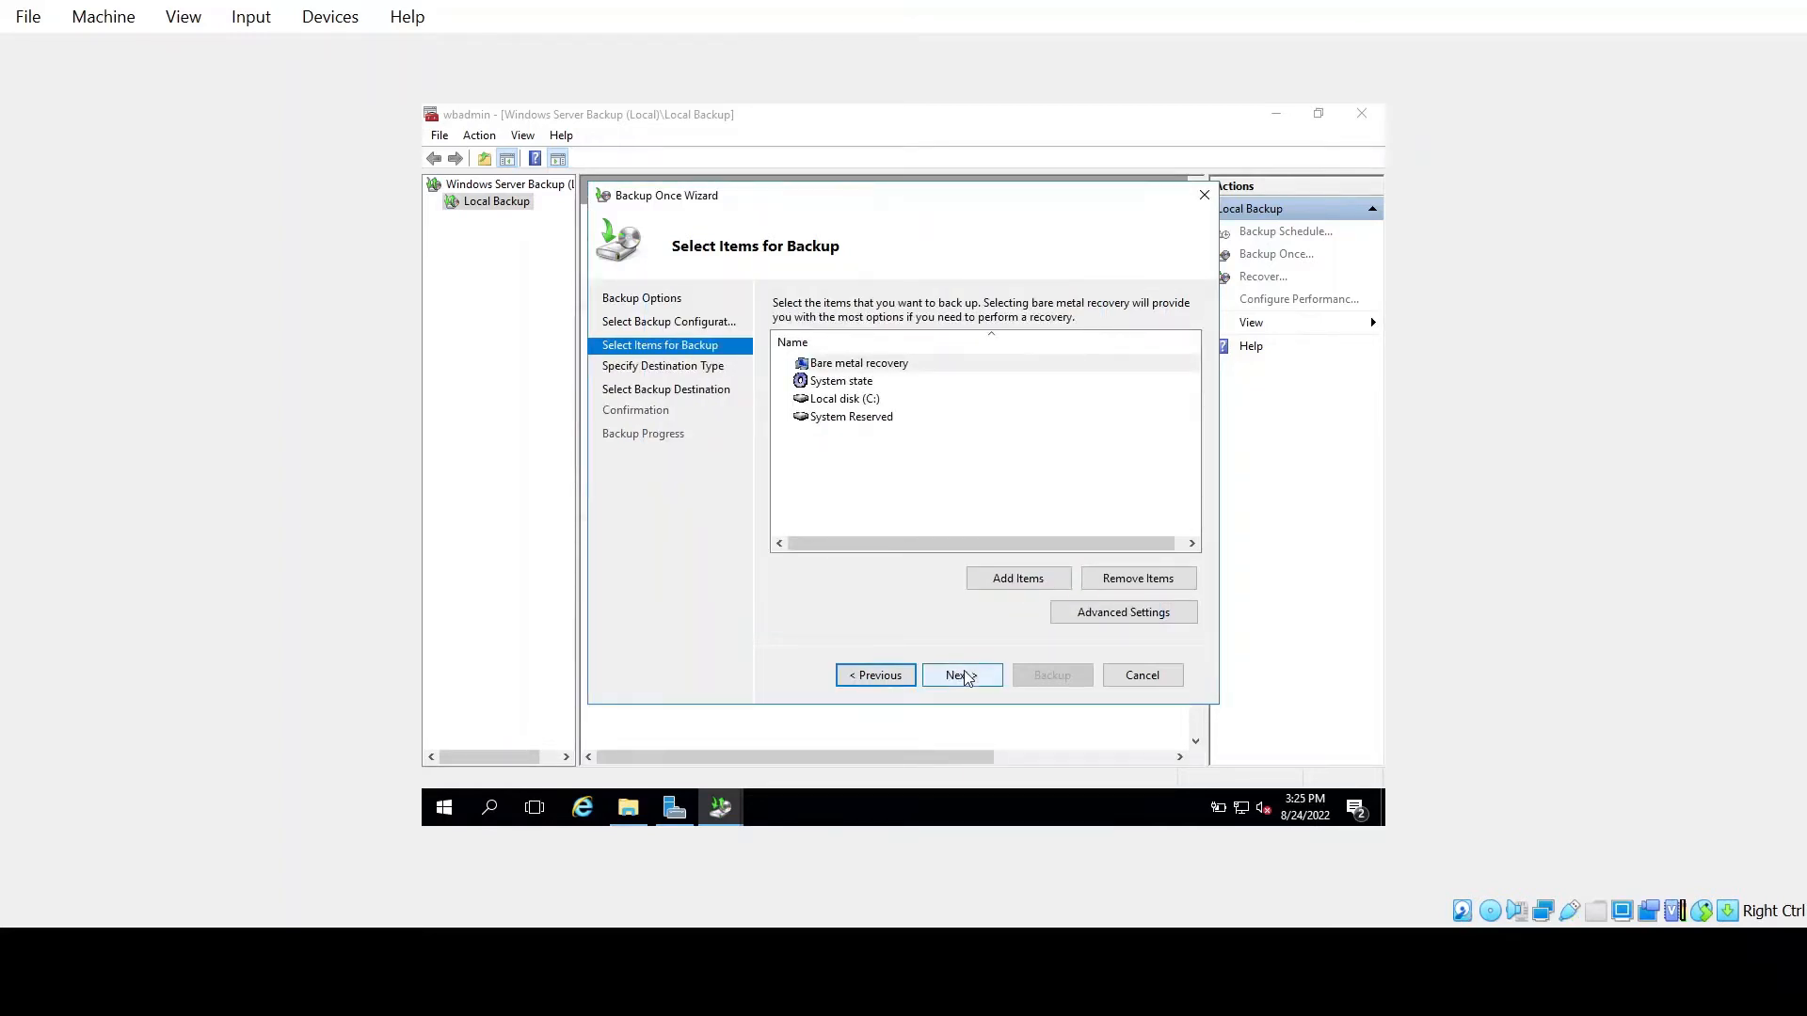
{"action": "left_click", "coordinate": [960, 674]}
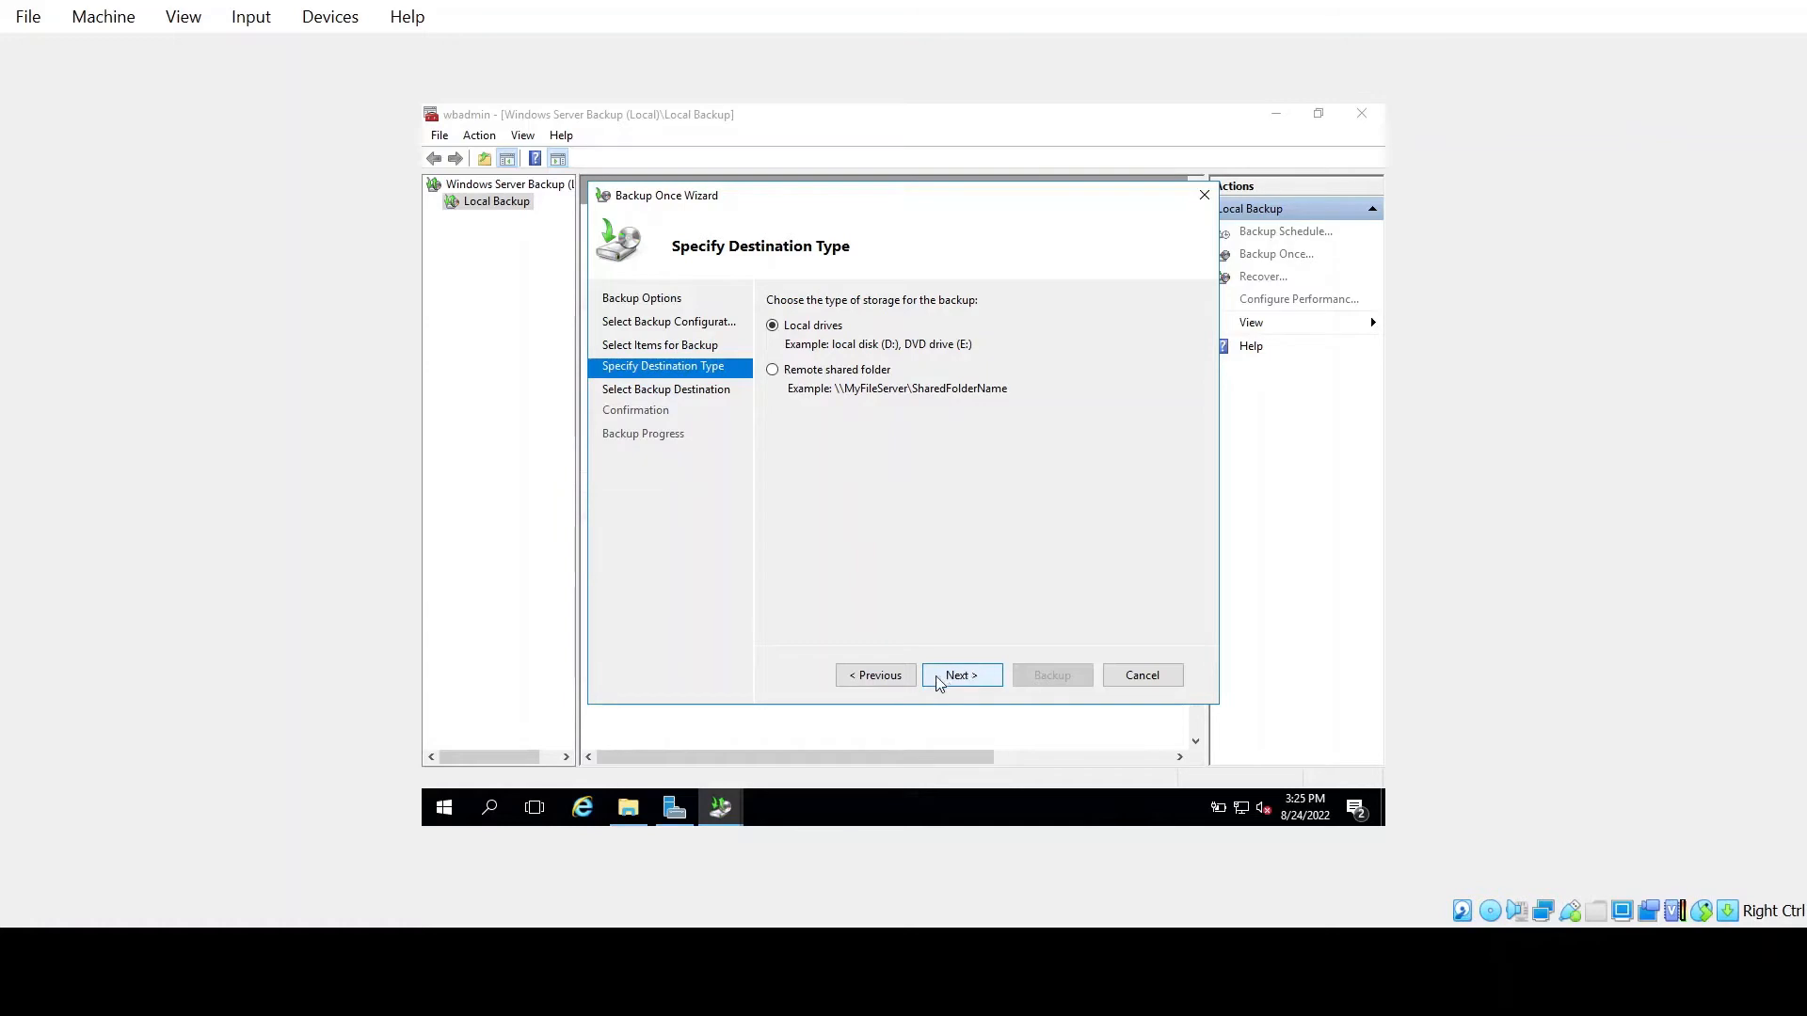
{"action": "left_click", "coordinate": [629, 809]}
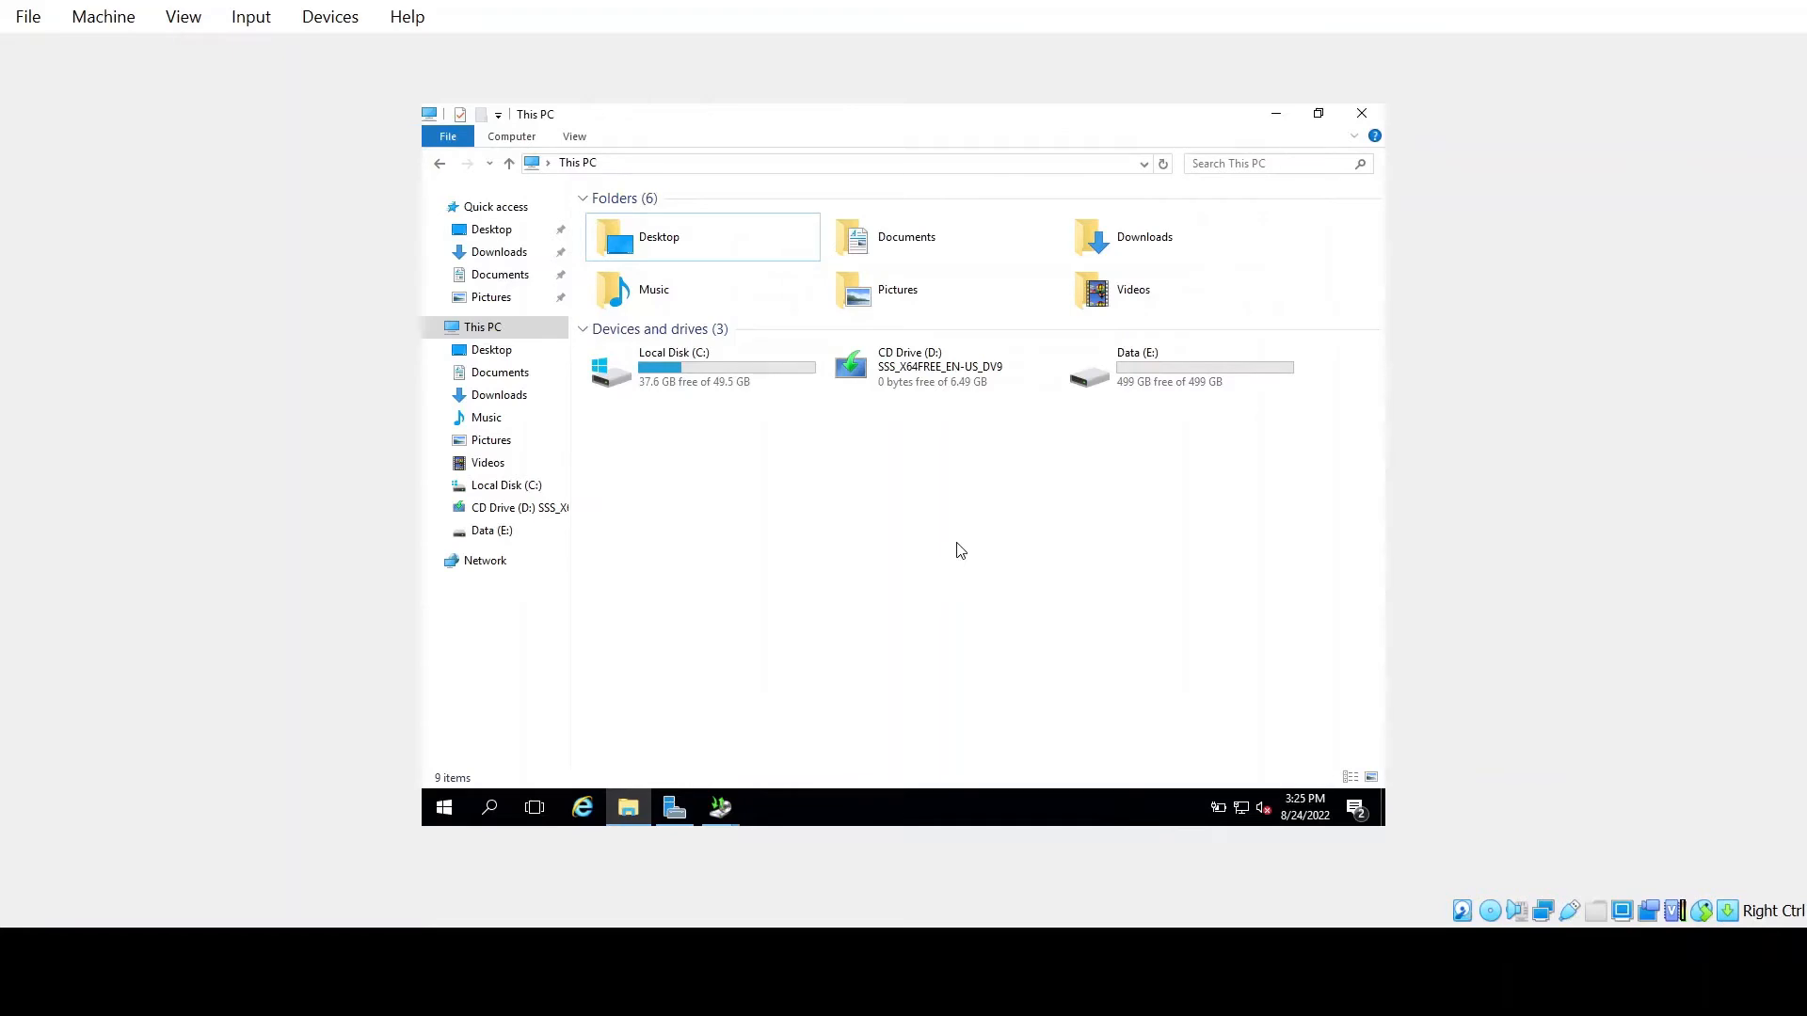
{"action": "left_click", "coordinate": [1197, 363]}
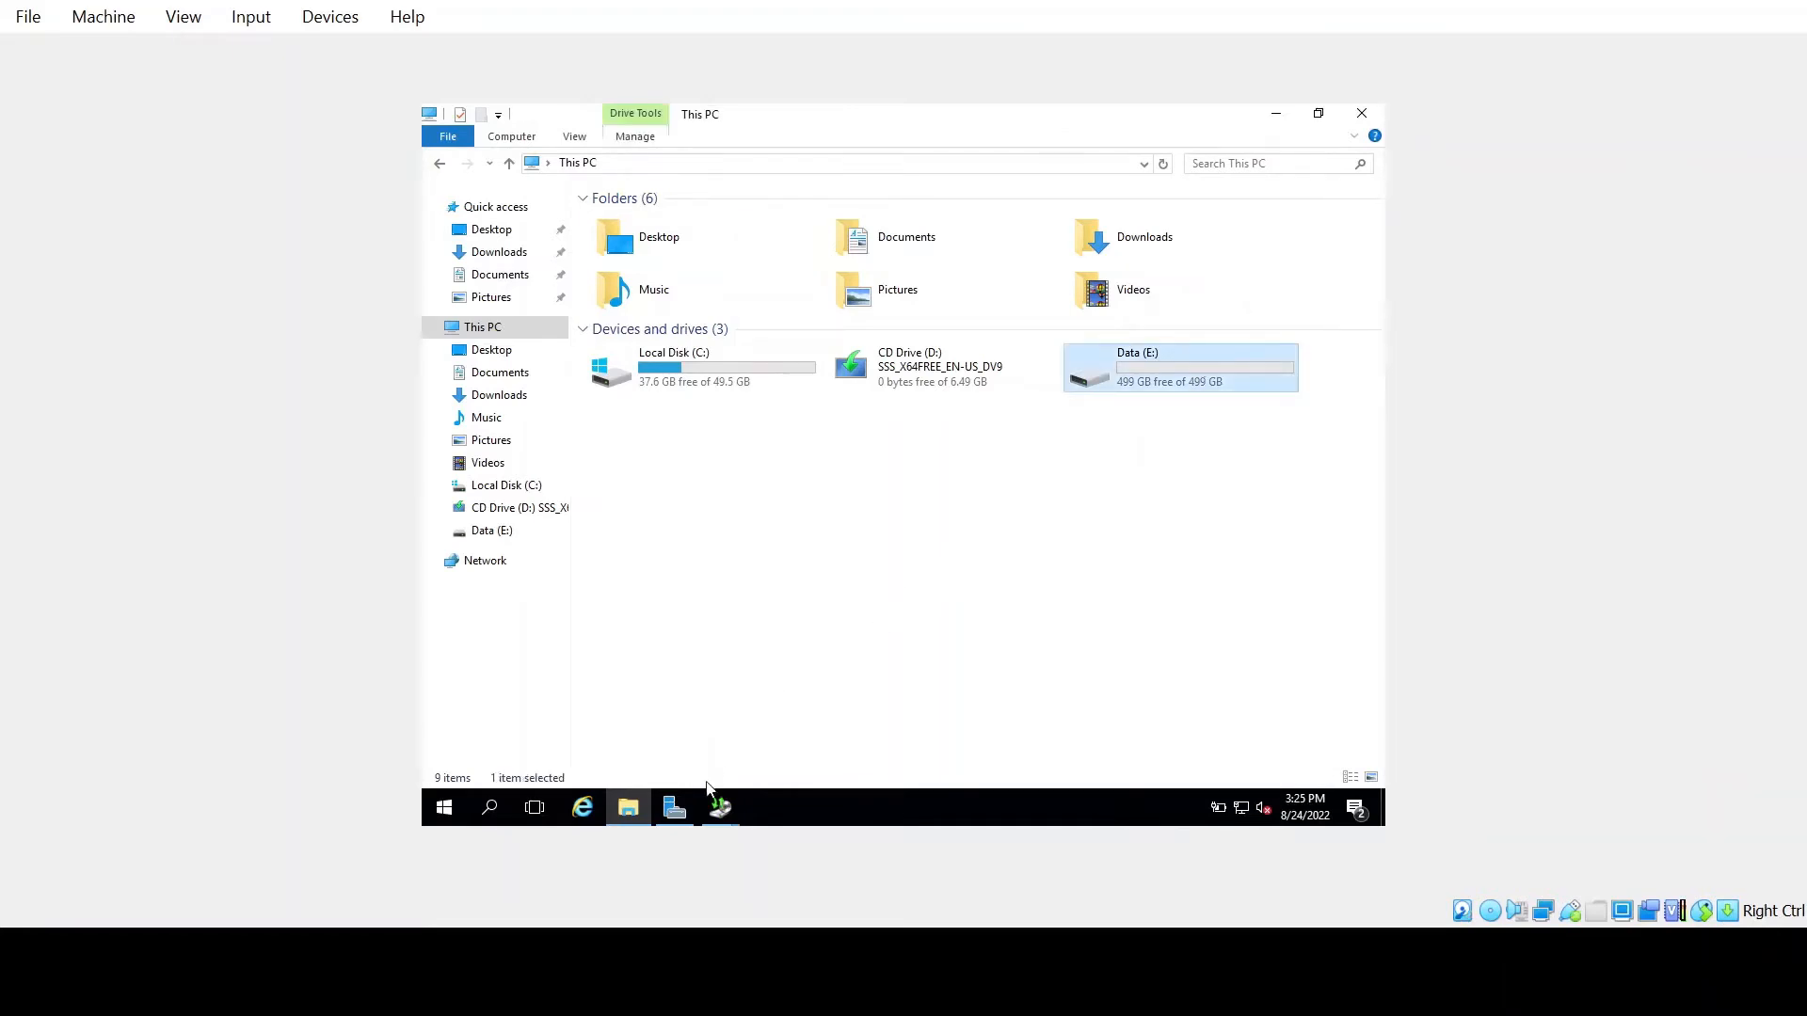
Target Data (E:) for the one-time backup, review the items, and start it
{"action": "mouse_move", "coordinate": [714, 819]}
{"action": "left_click", "coordinate": [744, 738]}
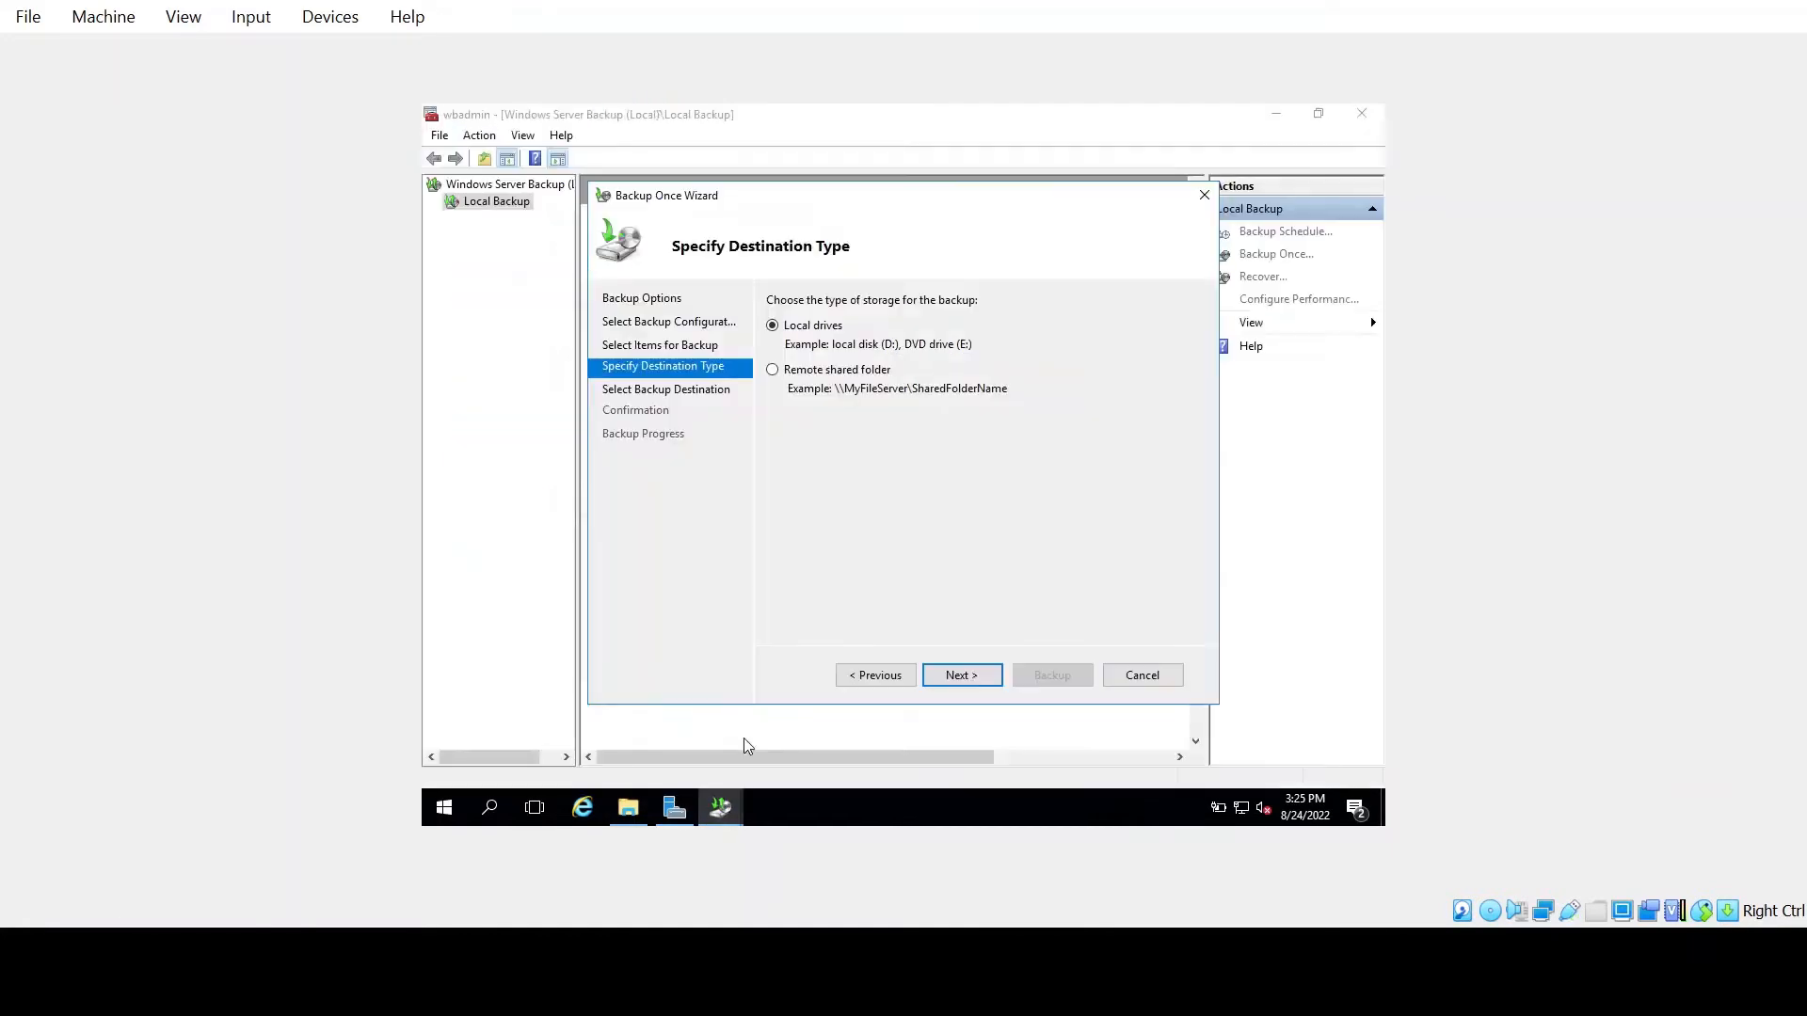
{"action": "left_click", "coordinate": [979, 679]}
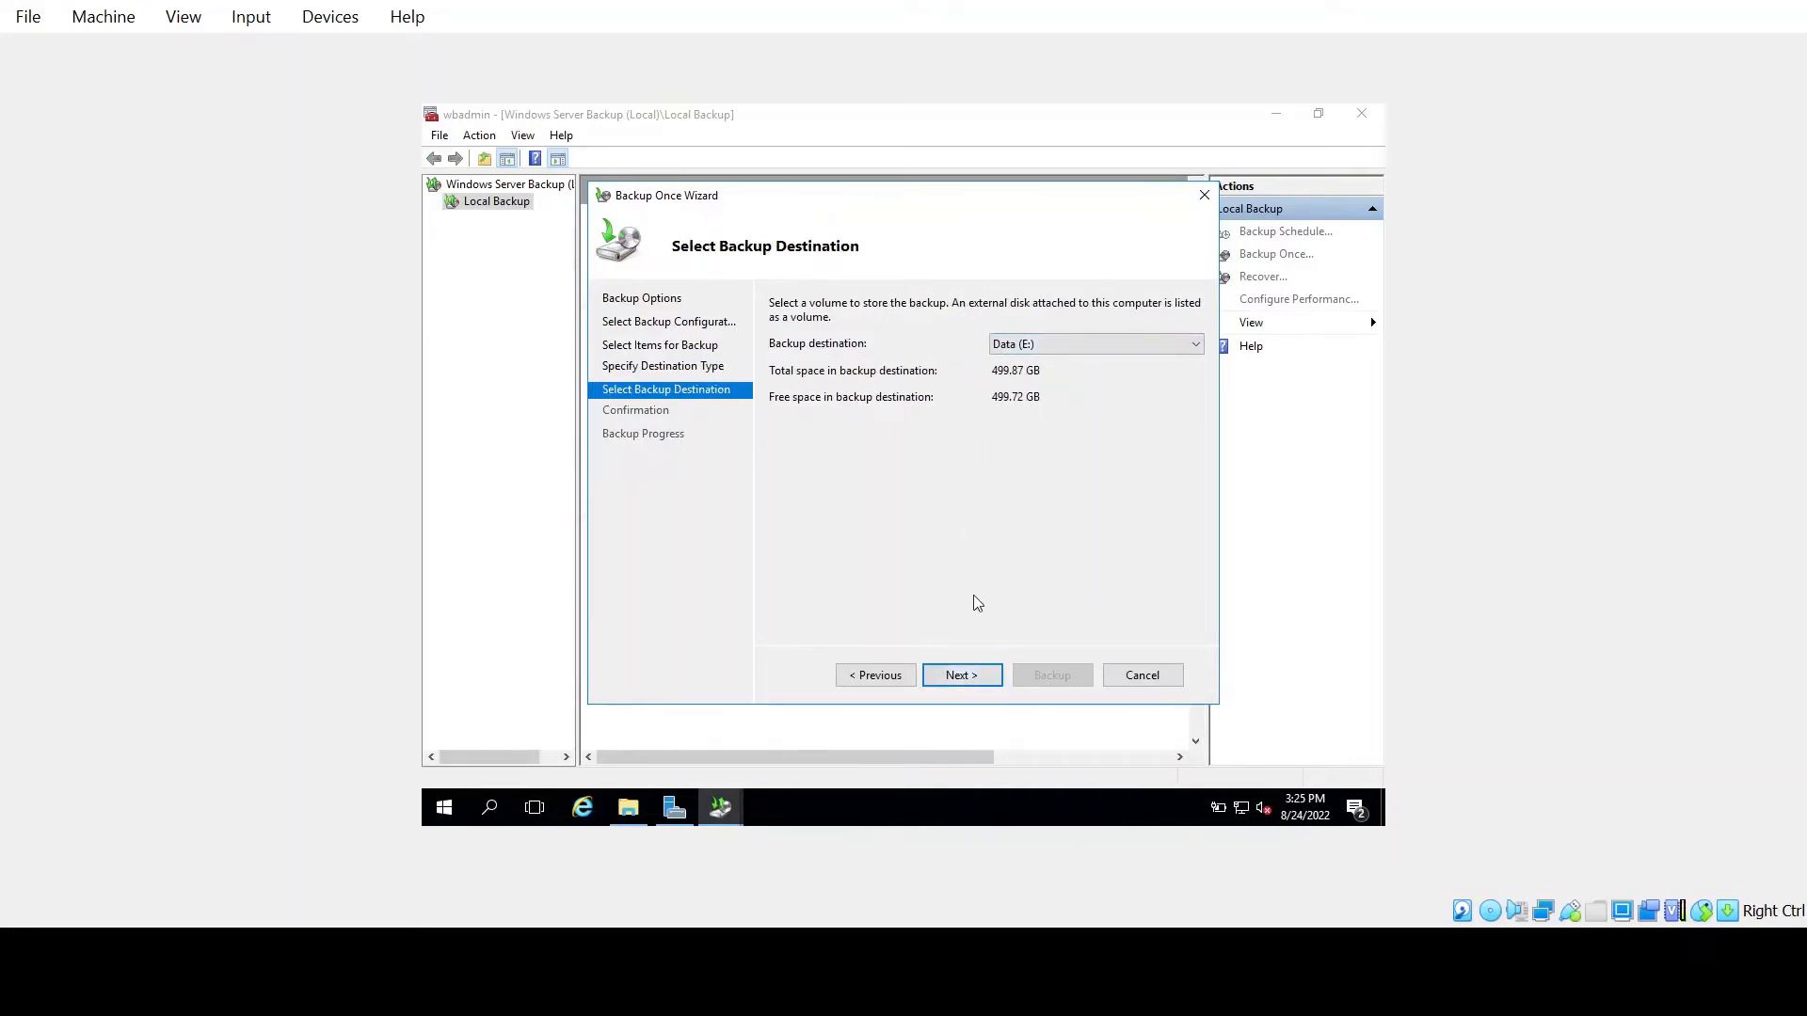
{"action": "left_click", "coordinate": [965, 681]}
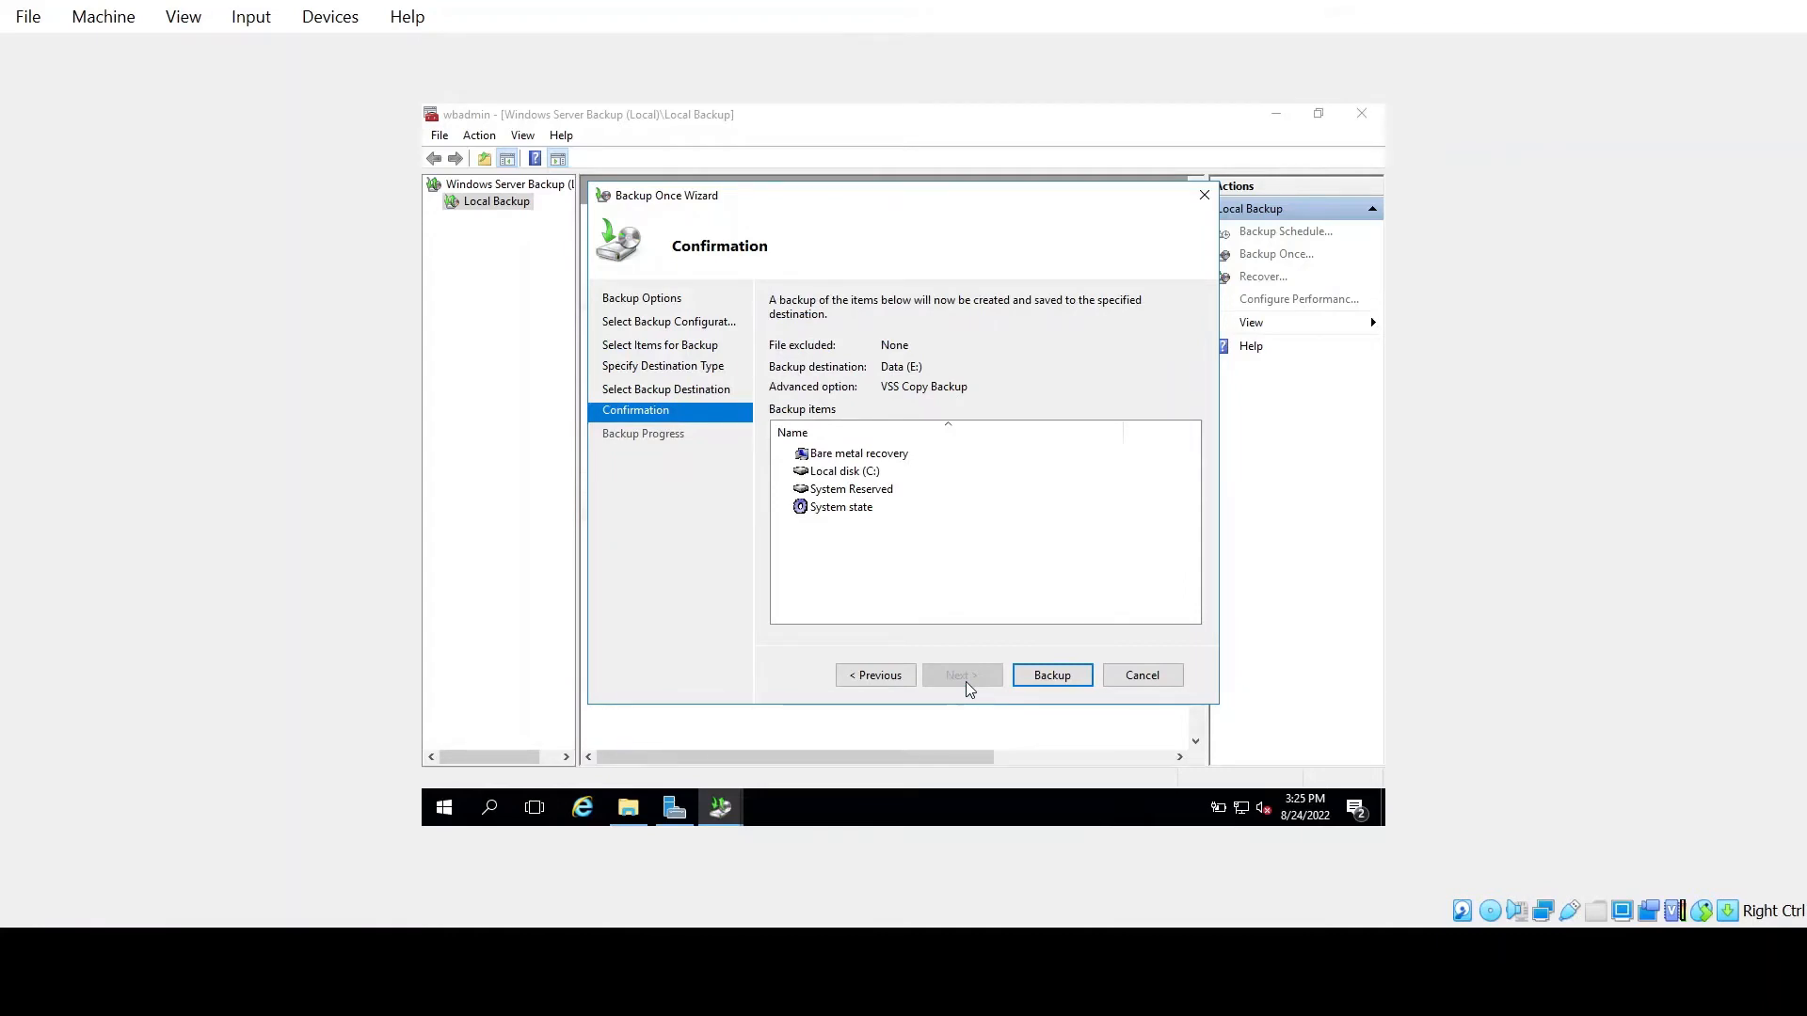
{"action": "left_click", "coordinate": [1051, 681]}
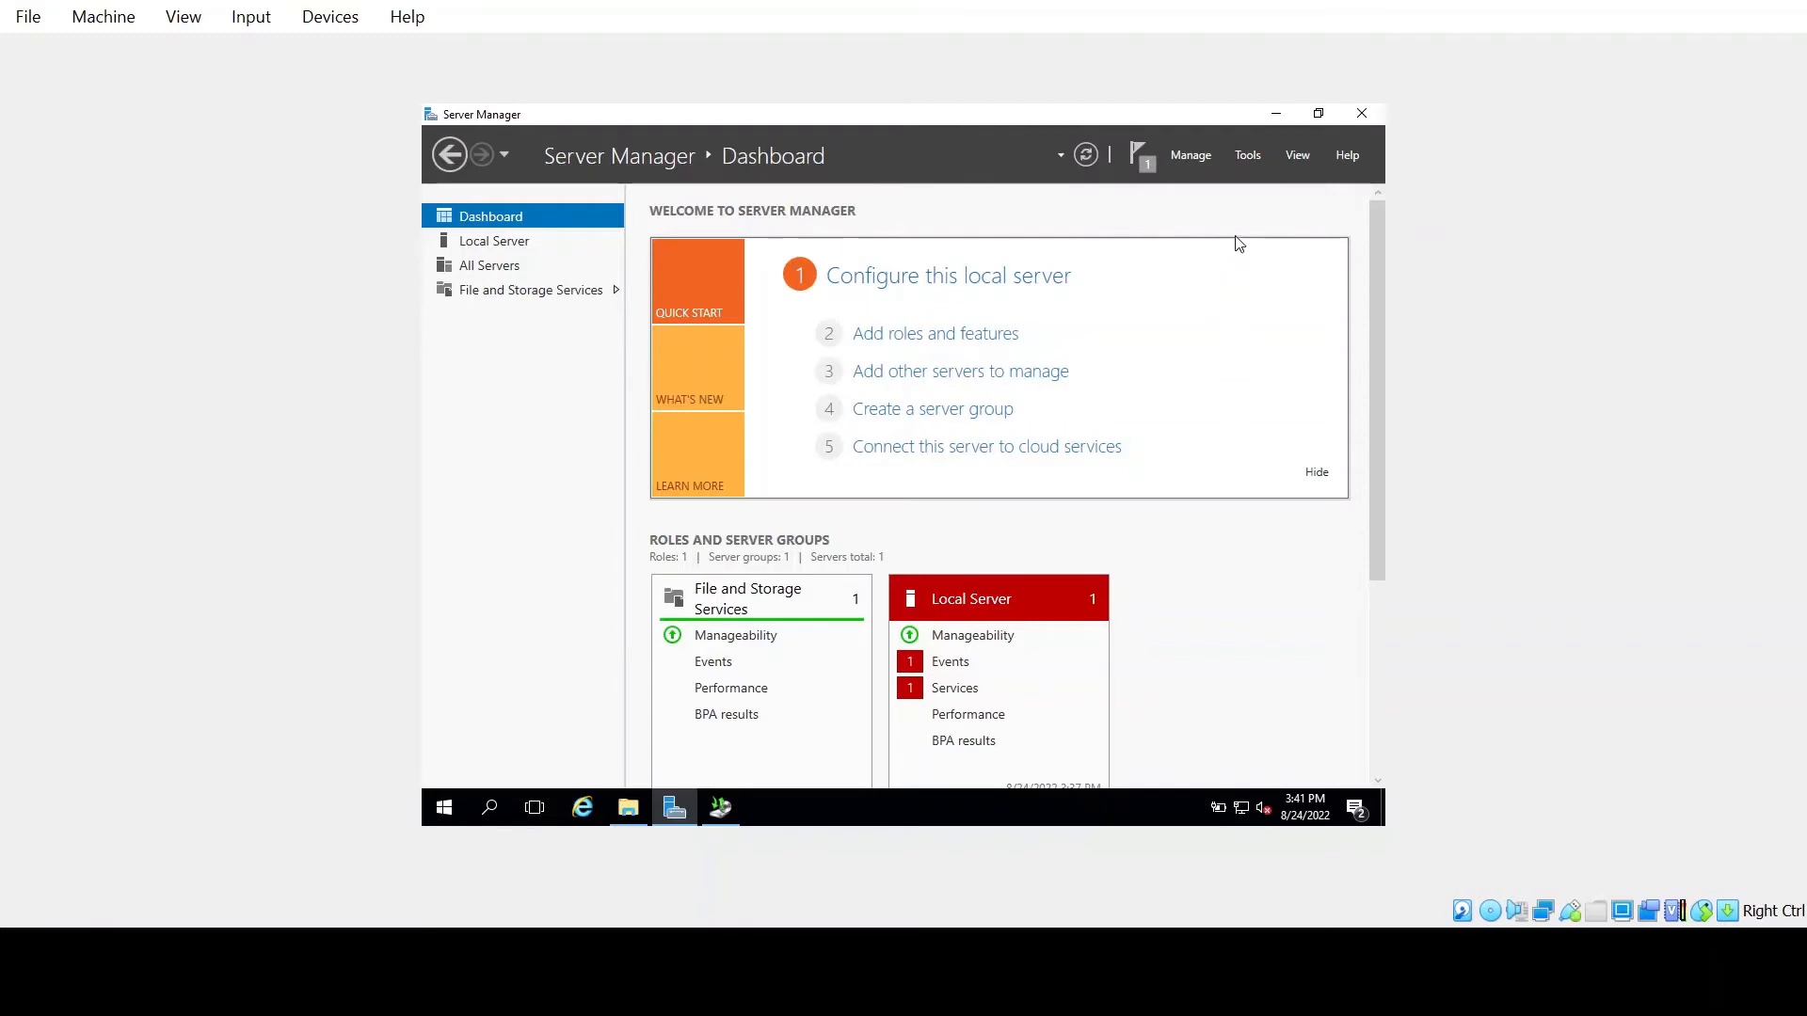
Reopen Windows Server Backup from Tools to see the last backup succeeded at 3:25 PM
{"action": "left_click", "coordinate": [1240, 156]}
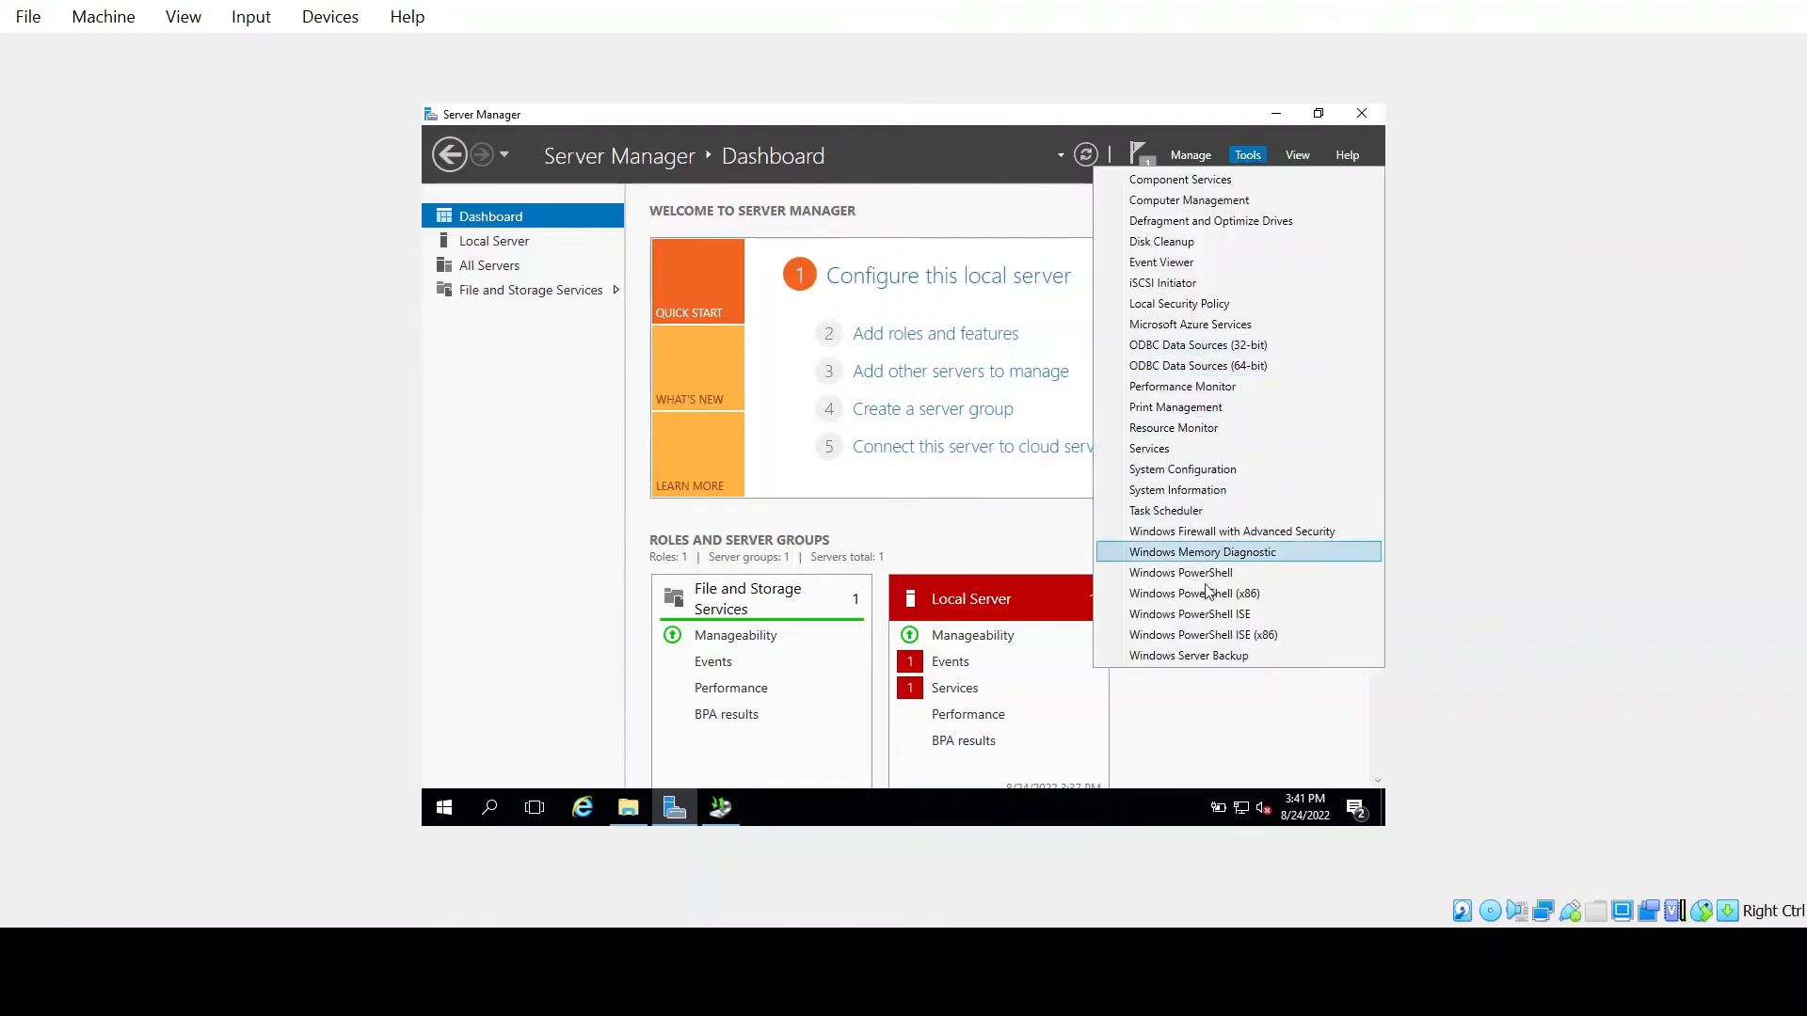
{"action": "left_click", "coordinate": [1210, 655]}
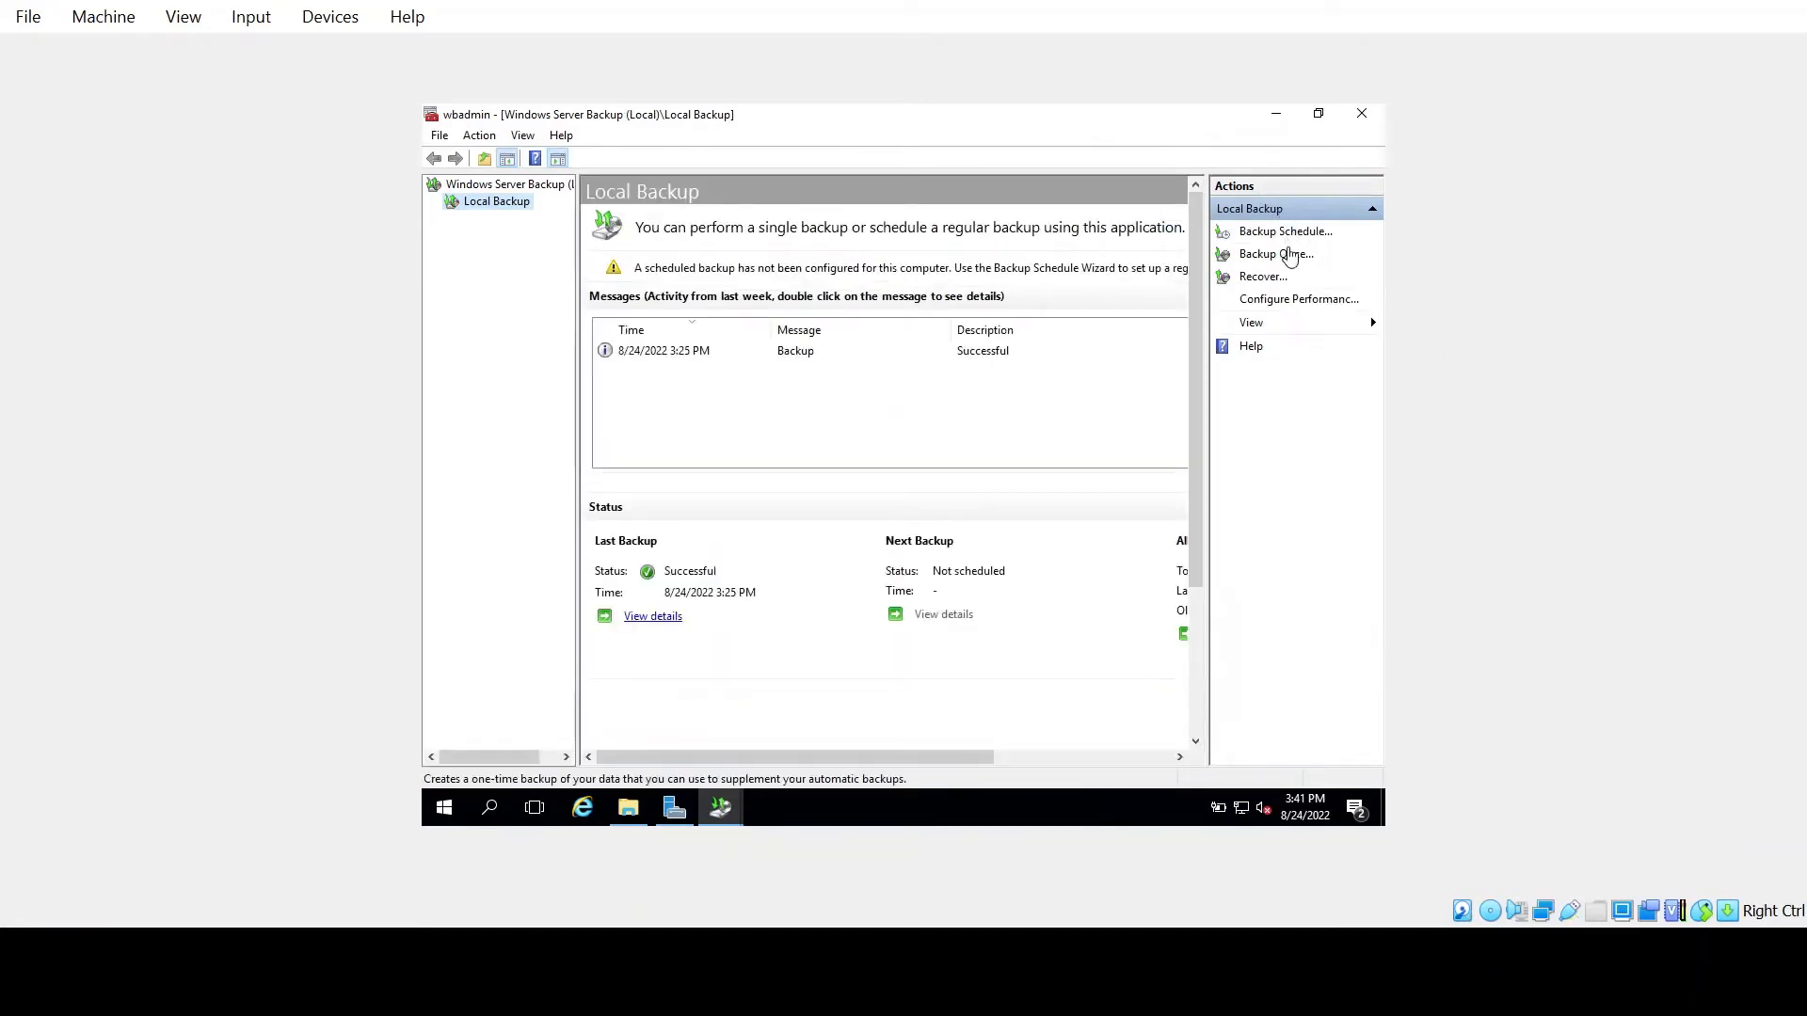
Start the Backup Schedule Wizard and pick a Custom configuration
{"action": "left_click", "coordinate": [1287, 236]}
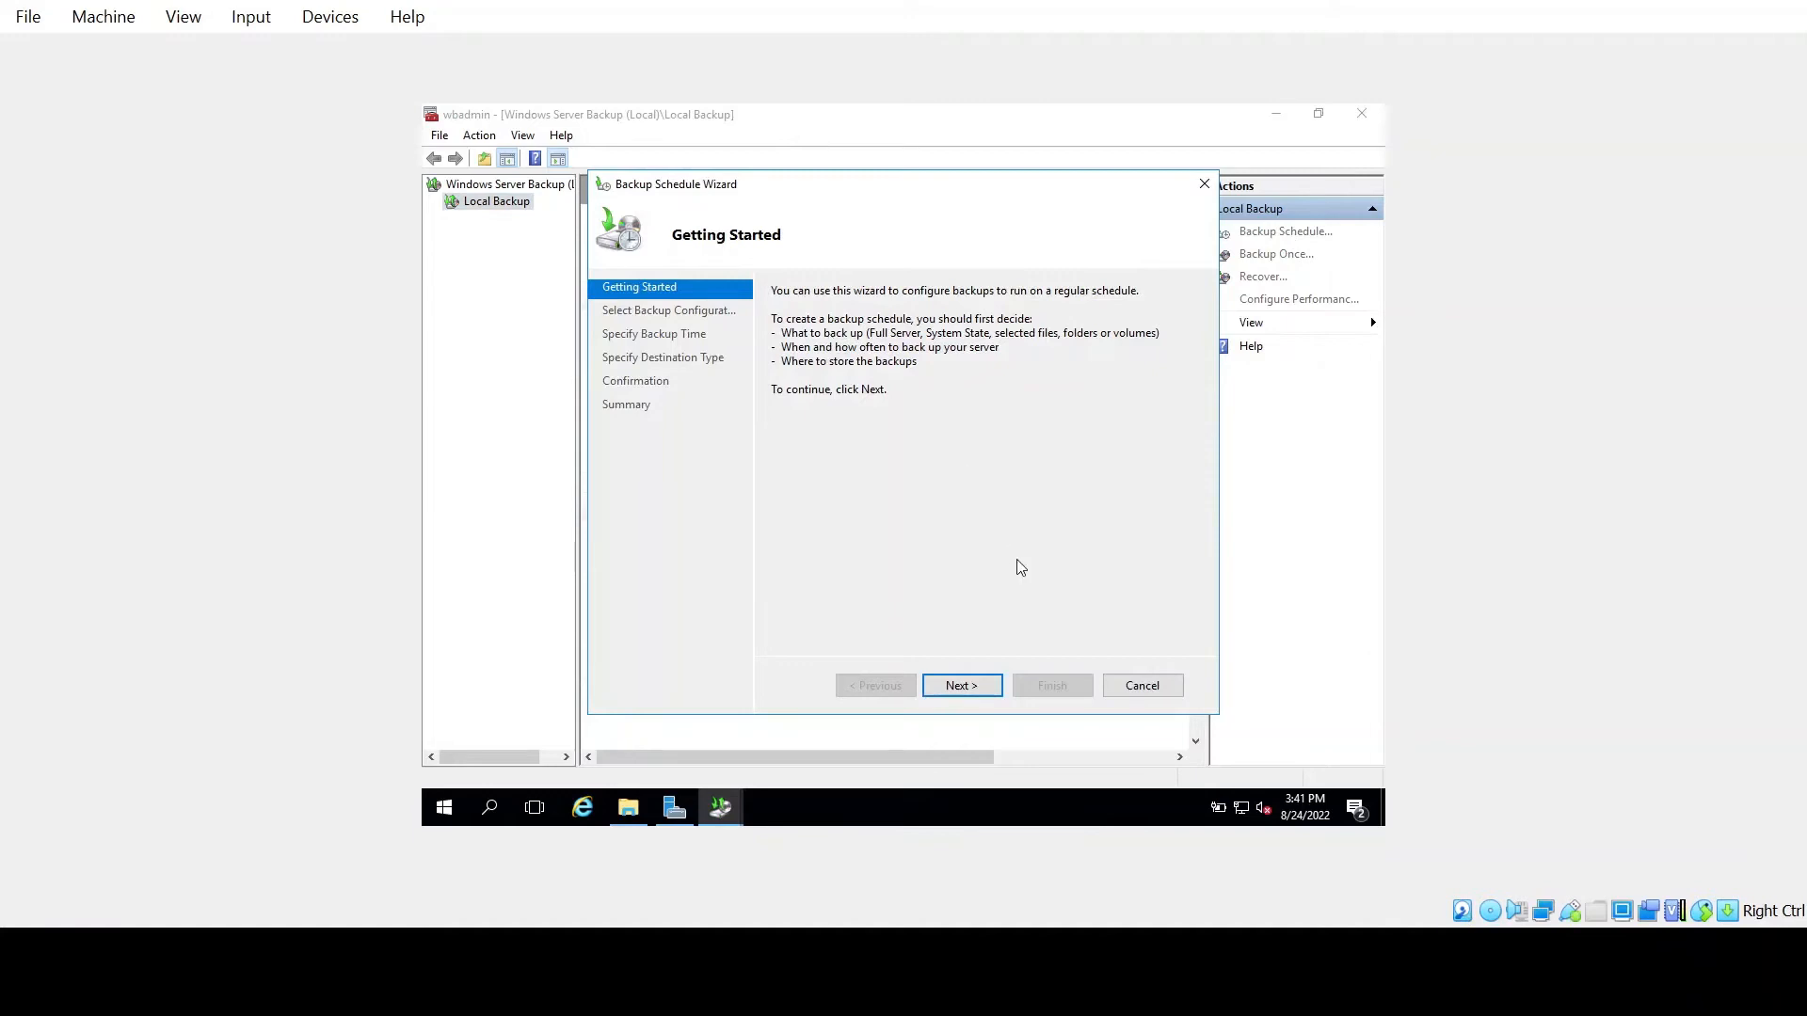
{"action": "left_click", "coordinate": [964, 685]}
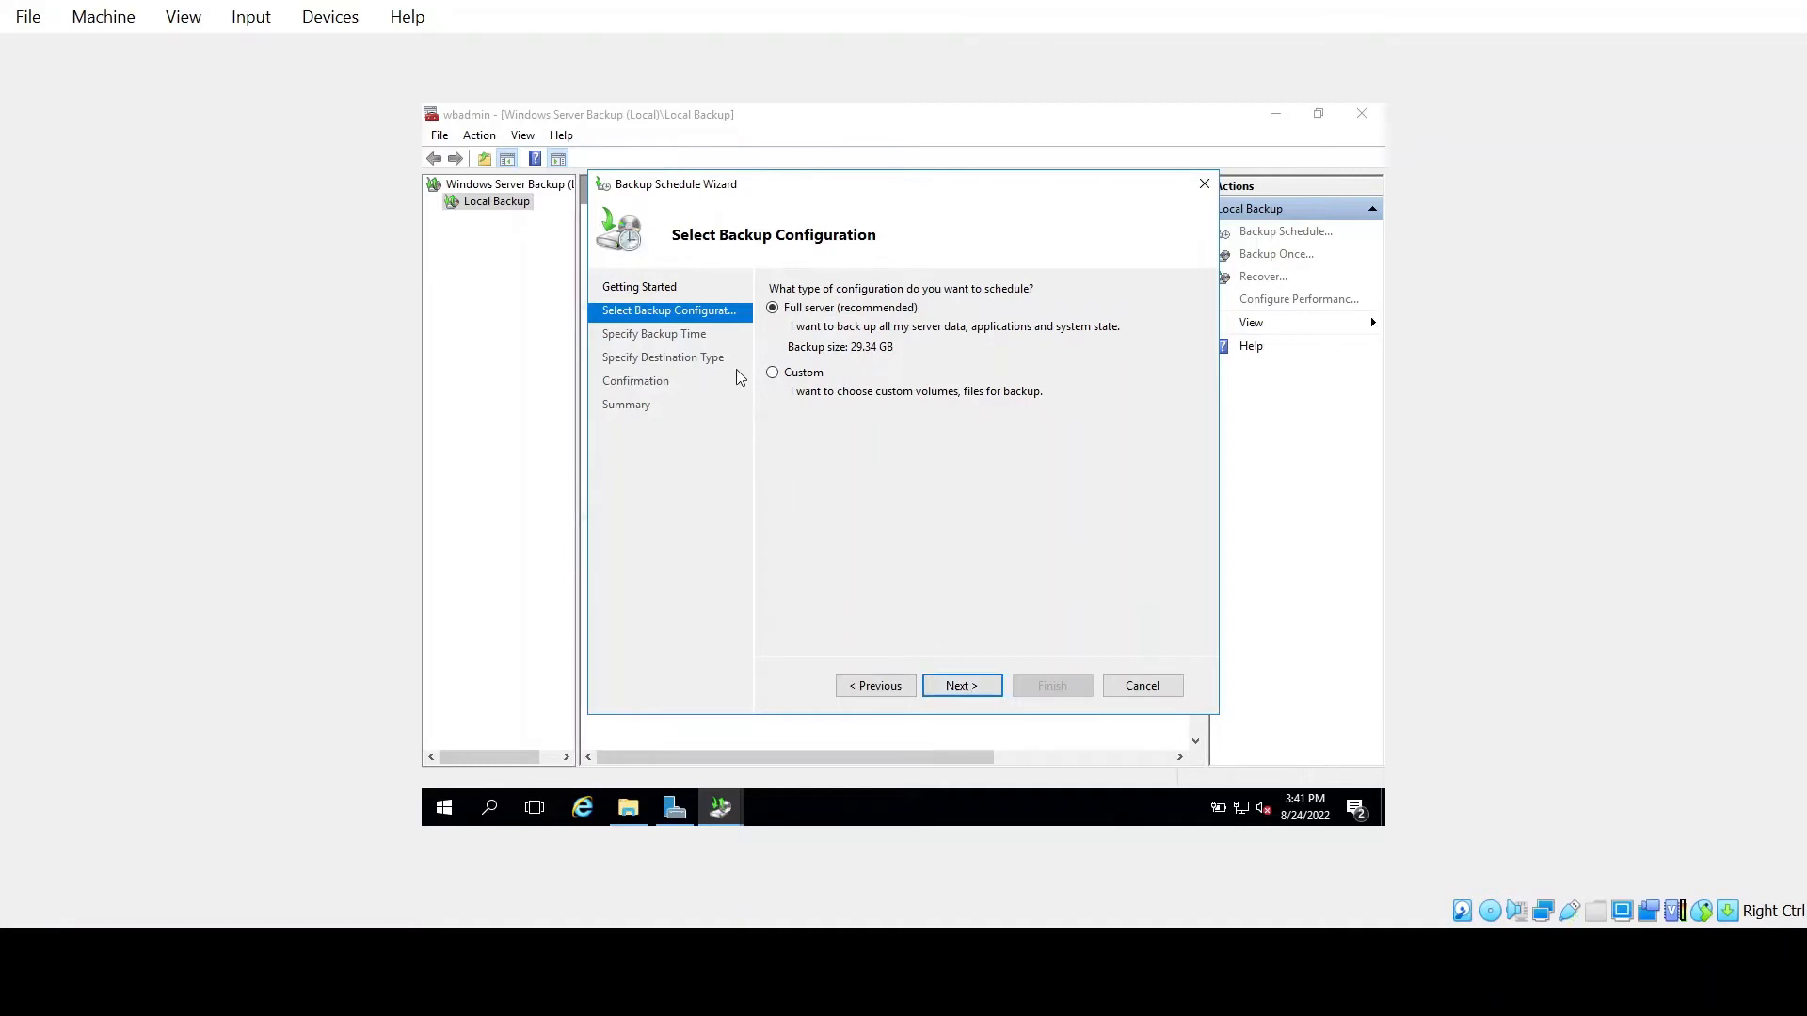
{"action": "left_click", "coordinate": [786, 375]}
{"action": "left_click", "coordinate": [971, 686]}
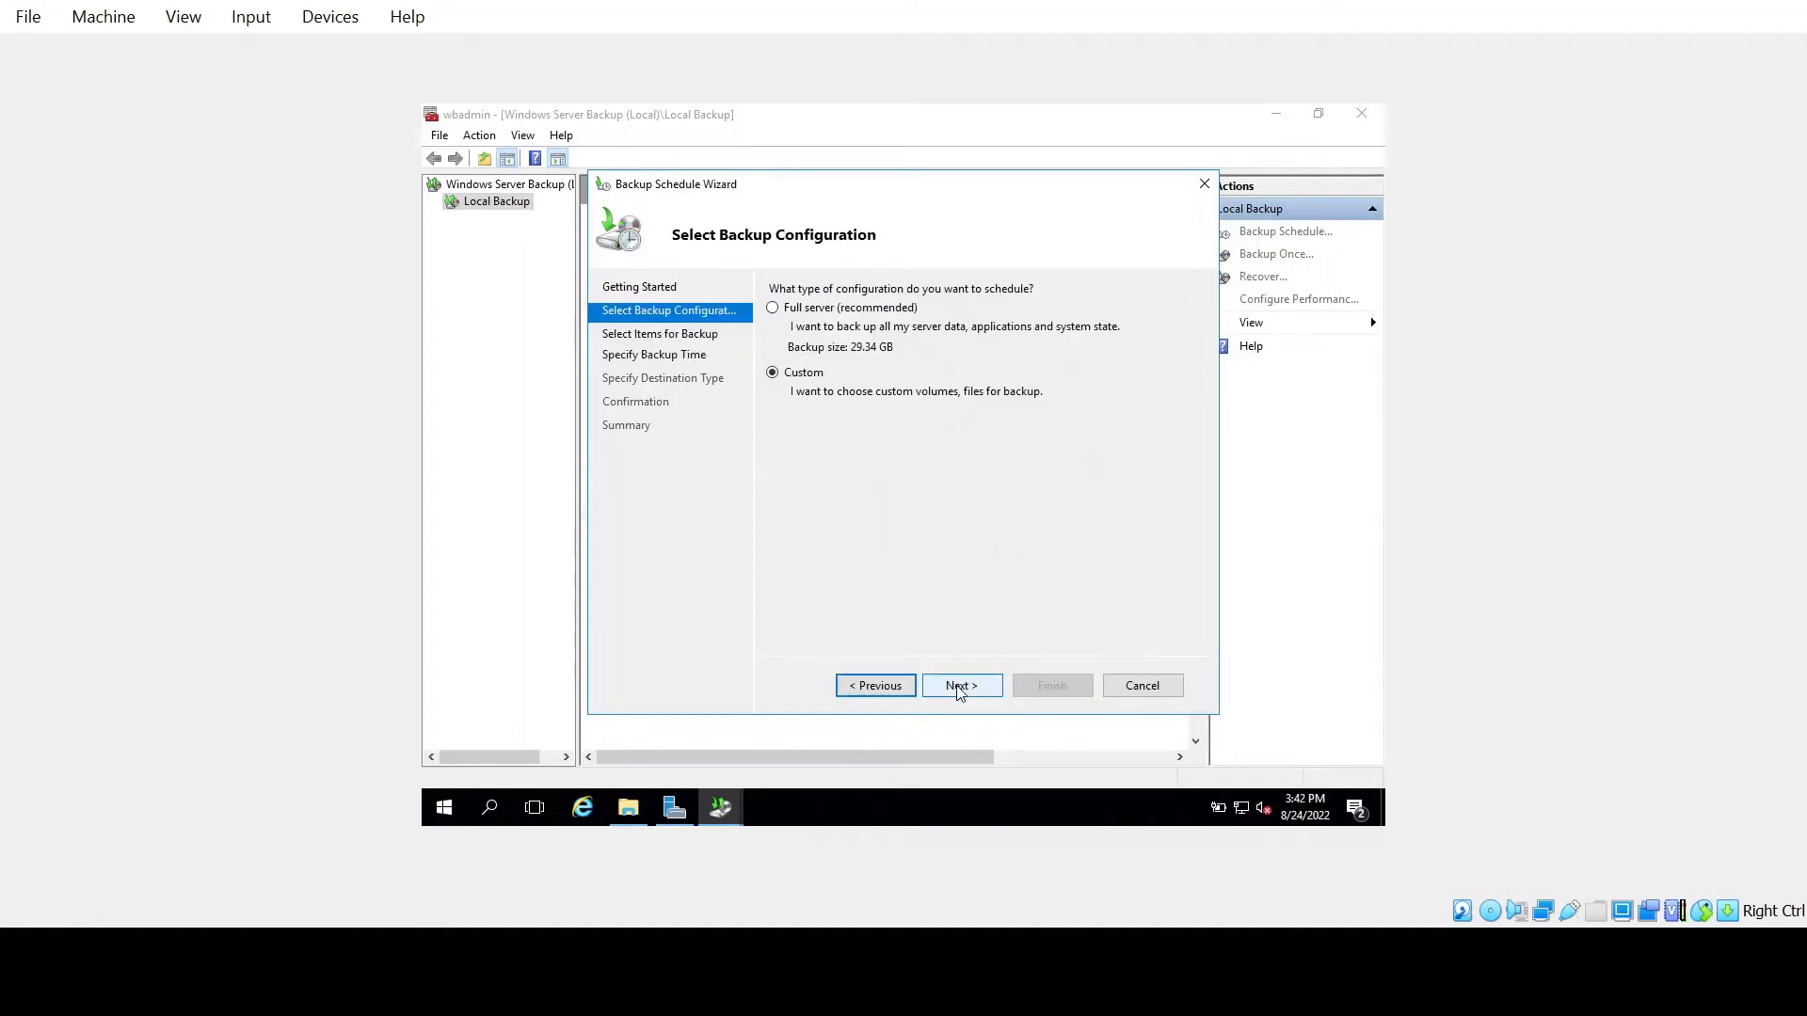
Add System state as the only scheduled item, reaching the once-daily 9:00 PM timing
{"action": "left_click", "coordinate": [959, 686]}
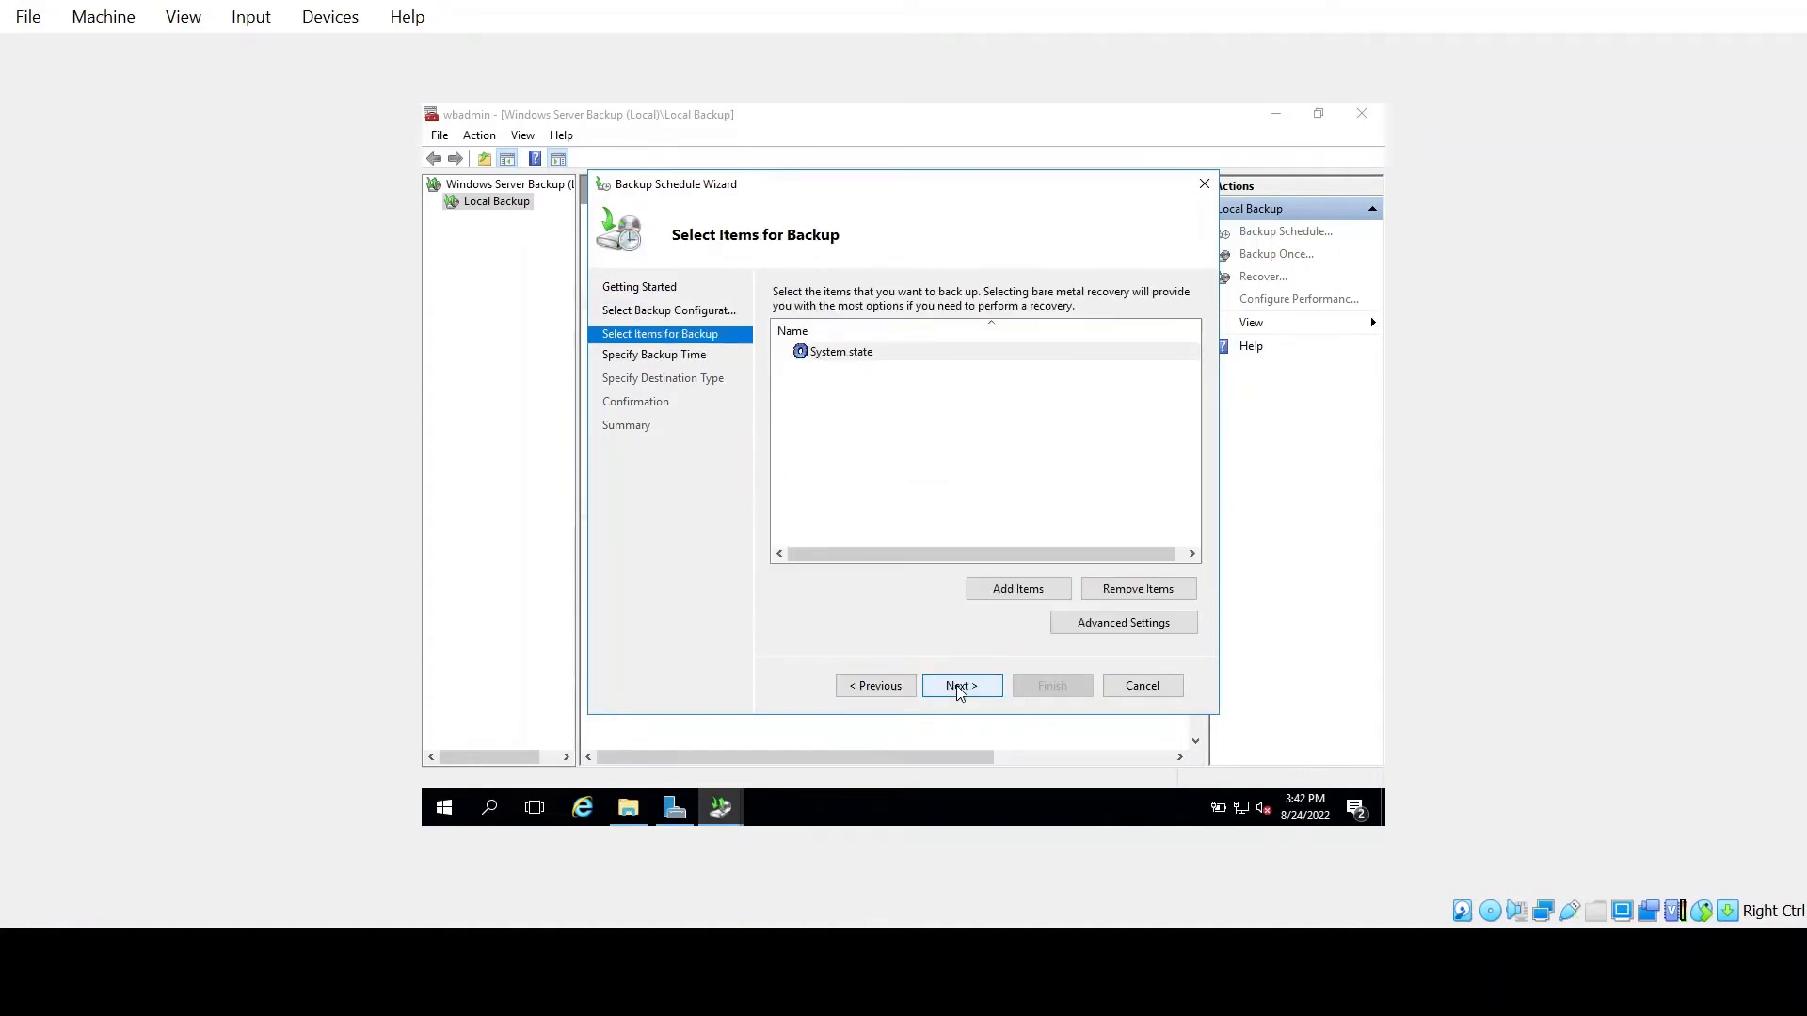
{"action": "left_click", "coordinate": [1028, 589]}
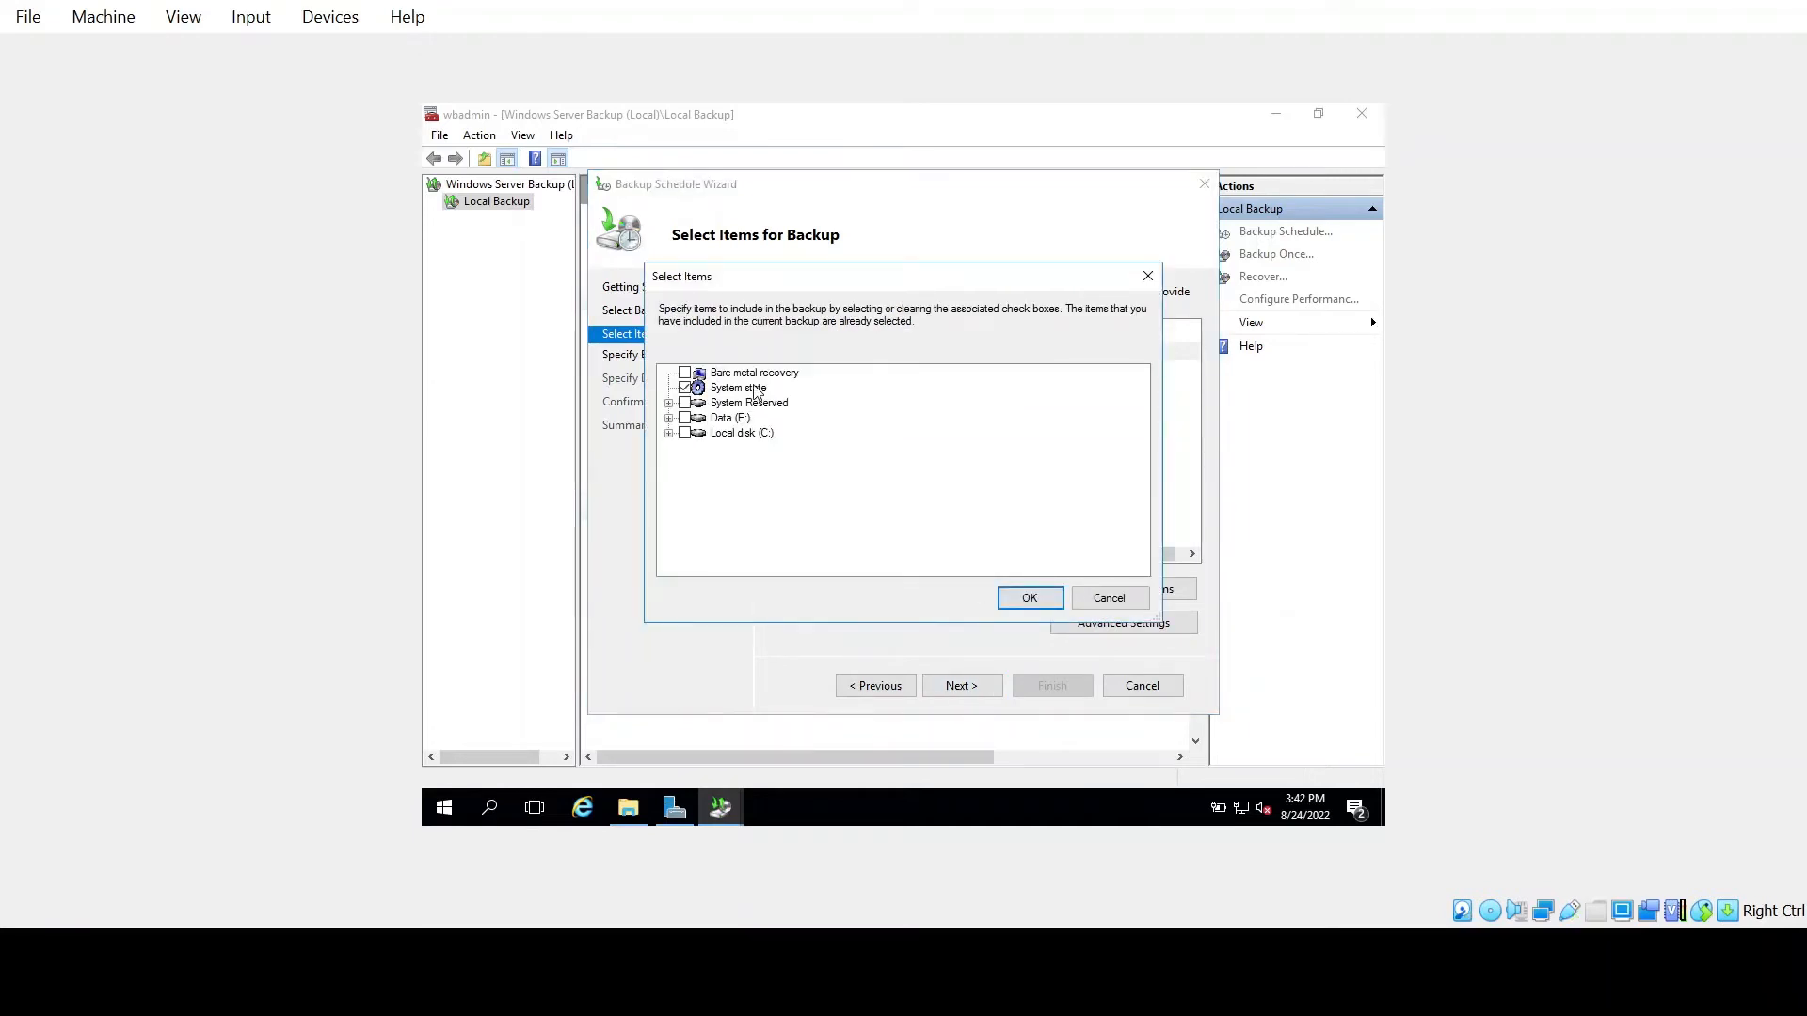
{"action": "left_click", "coordinate": [1030, 598]}
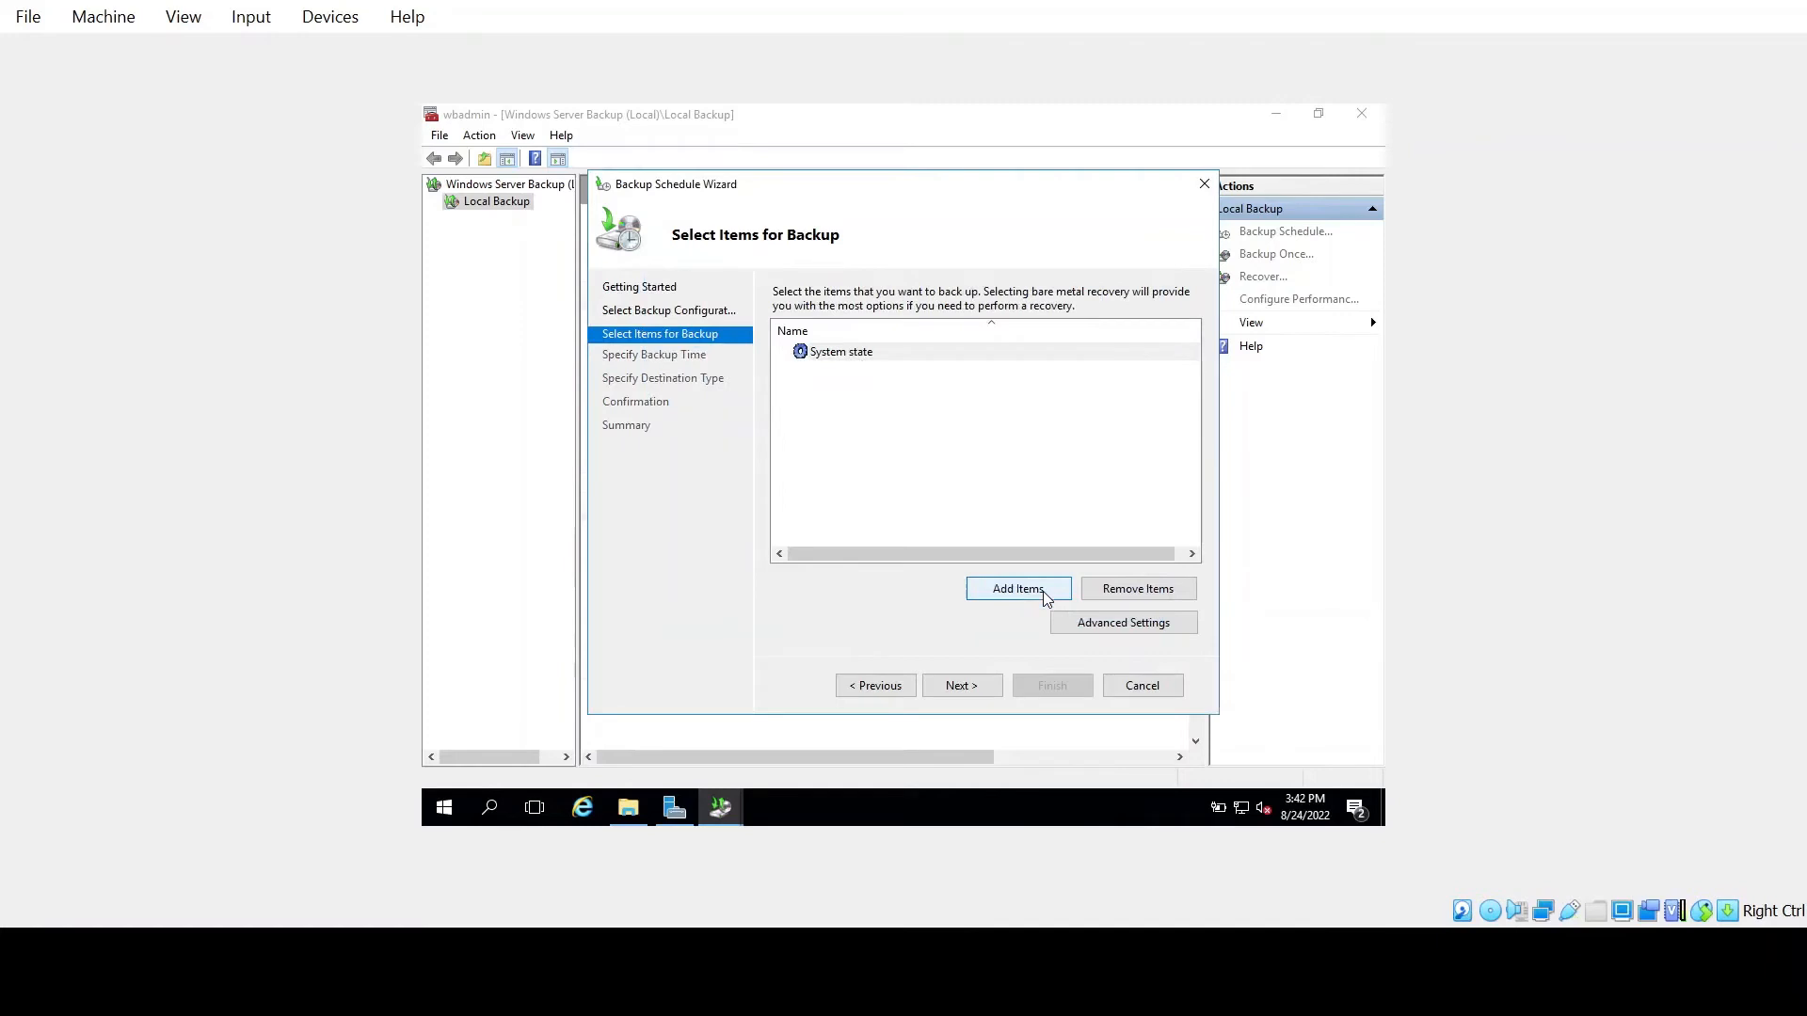
{"action": "left_click", "coordinate": [965, 687]}
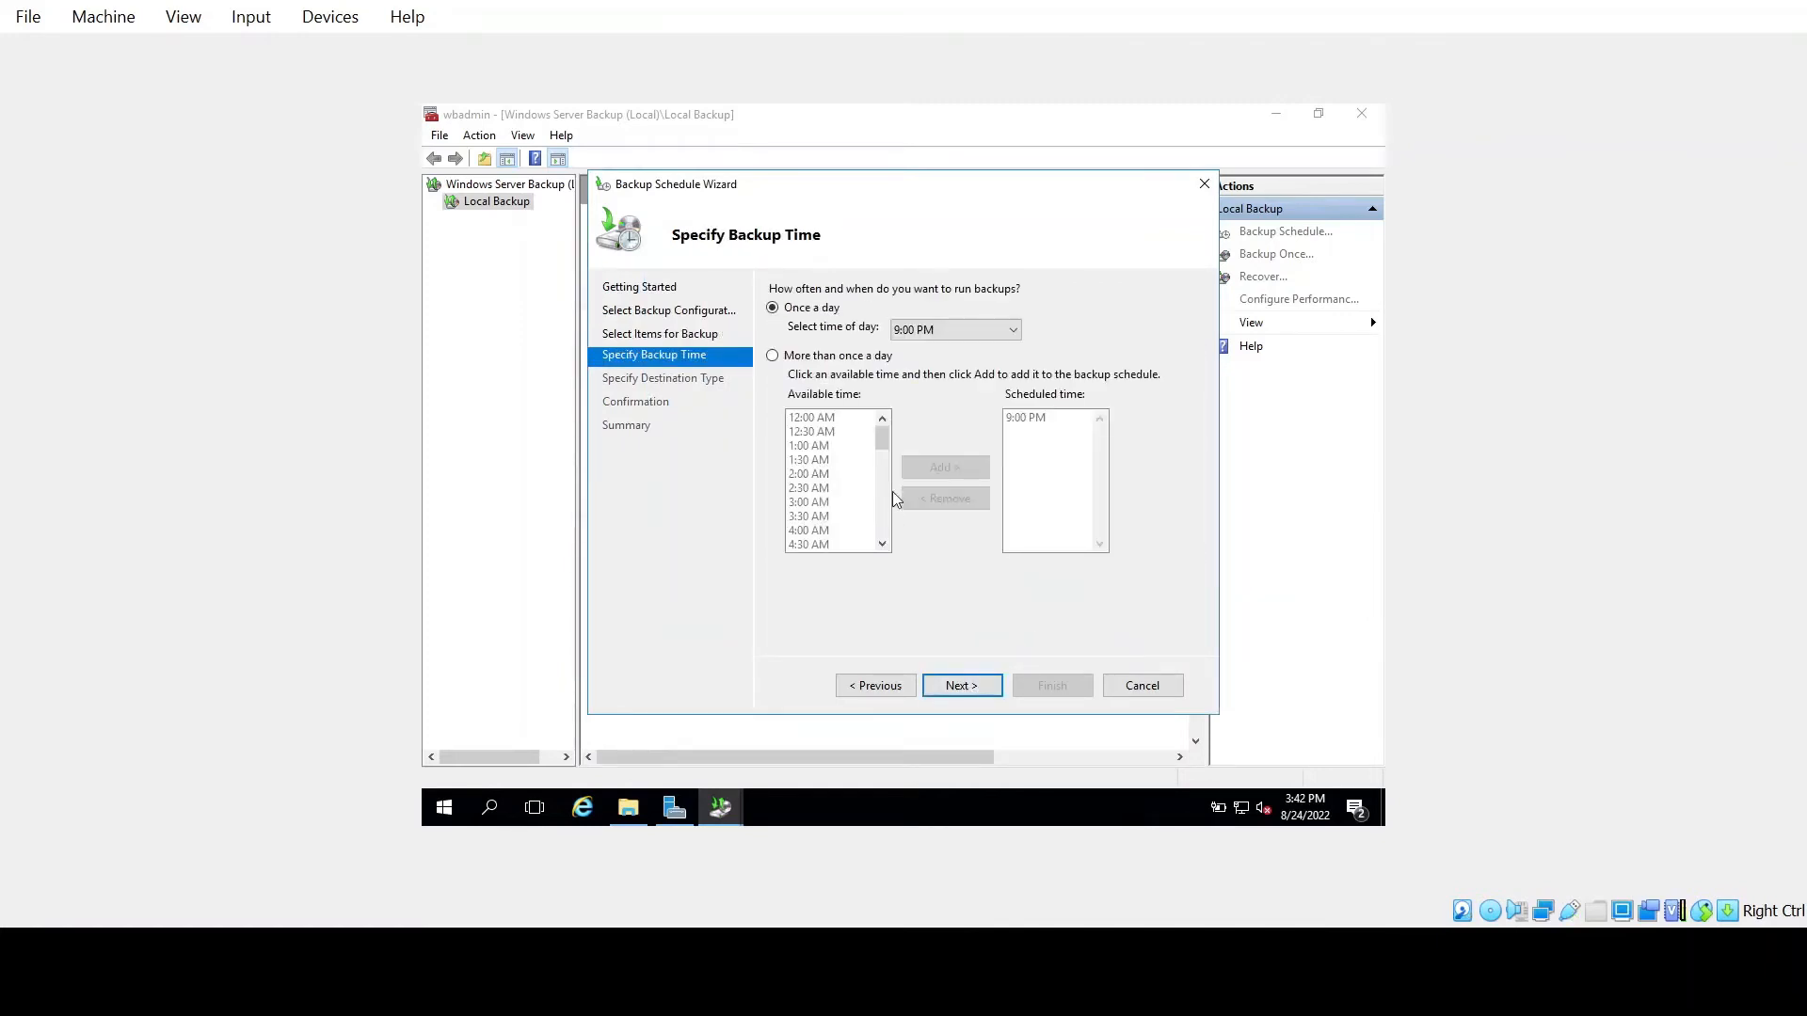
Keep the daily backup time at 9:00 PM and choose to back up to a volume
{"action": "left_click", "coordinate": [934, 331]}
{"action": "left_click", "coordinate": [934, 331]}
{"action": "left_click", "coordinate": [972, 681]}
{"action": "left_click", "coordinate": [892, 689]}
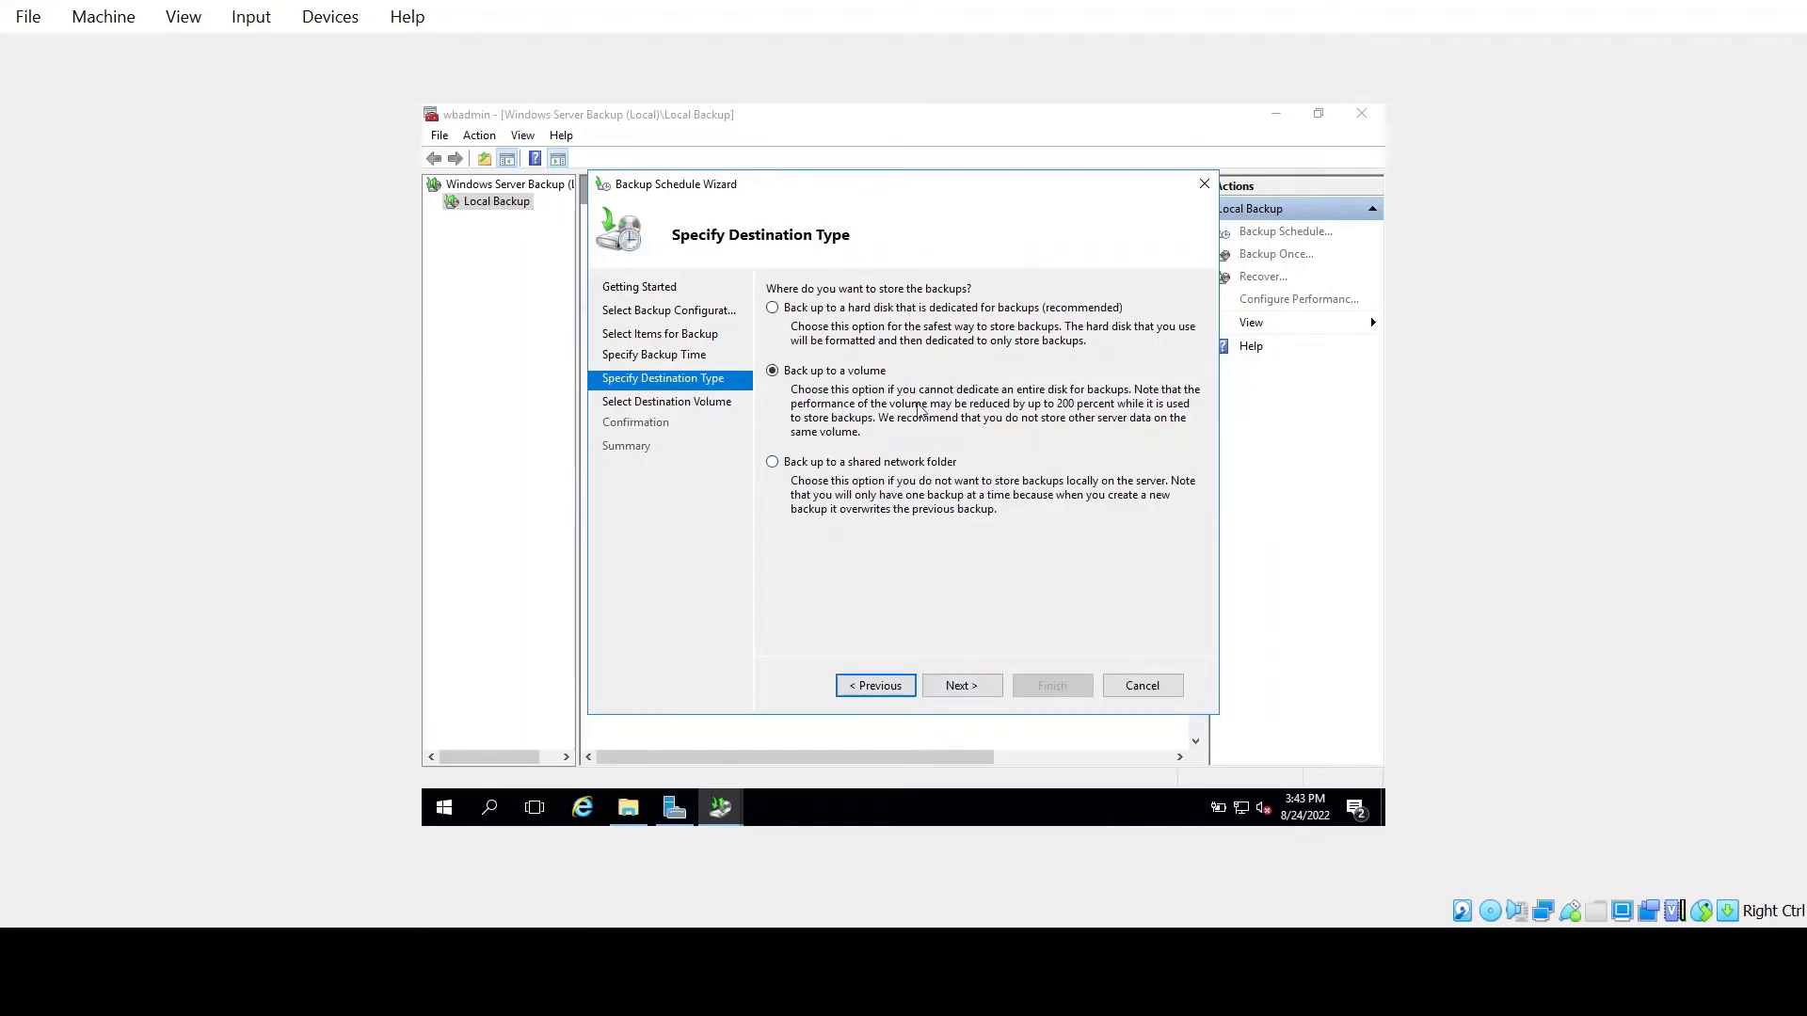
Add Data (E:) as the destination volume and advance to the Confirmation page
{"action": "left_click", "coordinate": [964, 688]}
{"action": "left_click", "coordinate": [1114, 530]}
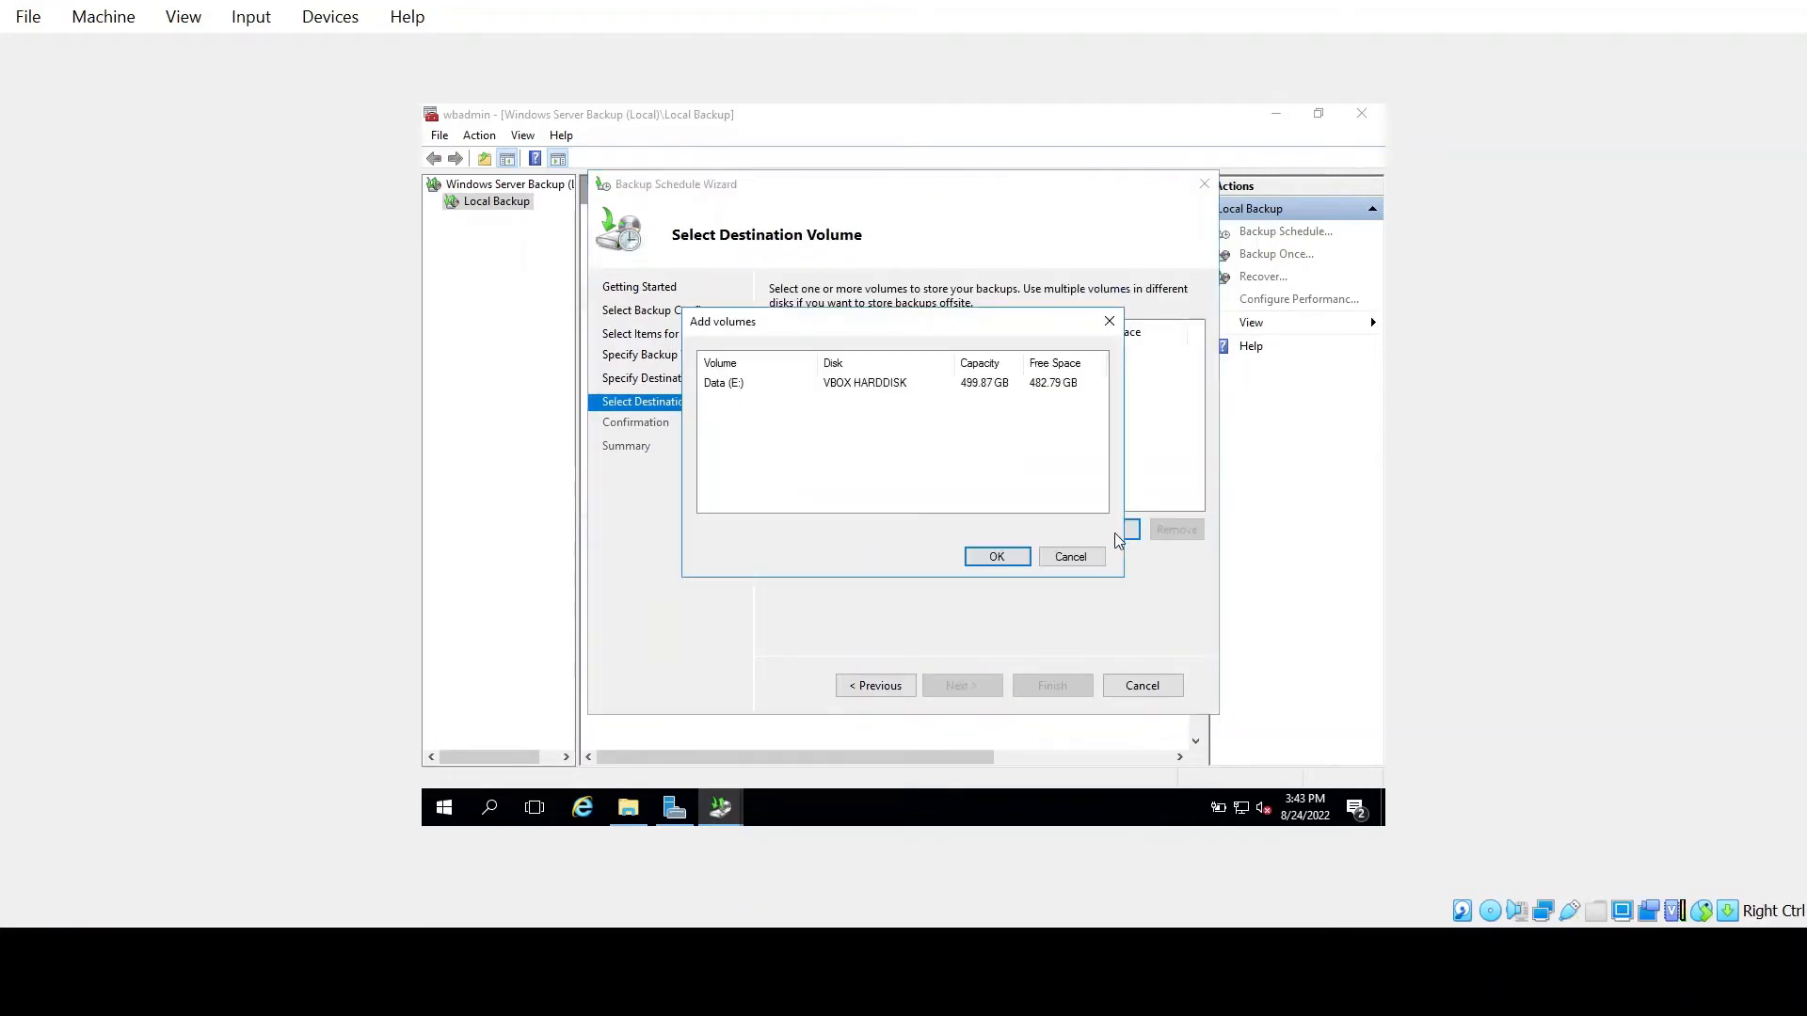
{"action": "left_click", "coordinate": [736, 384]}
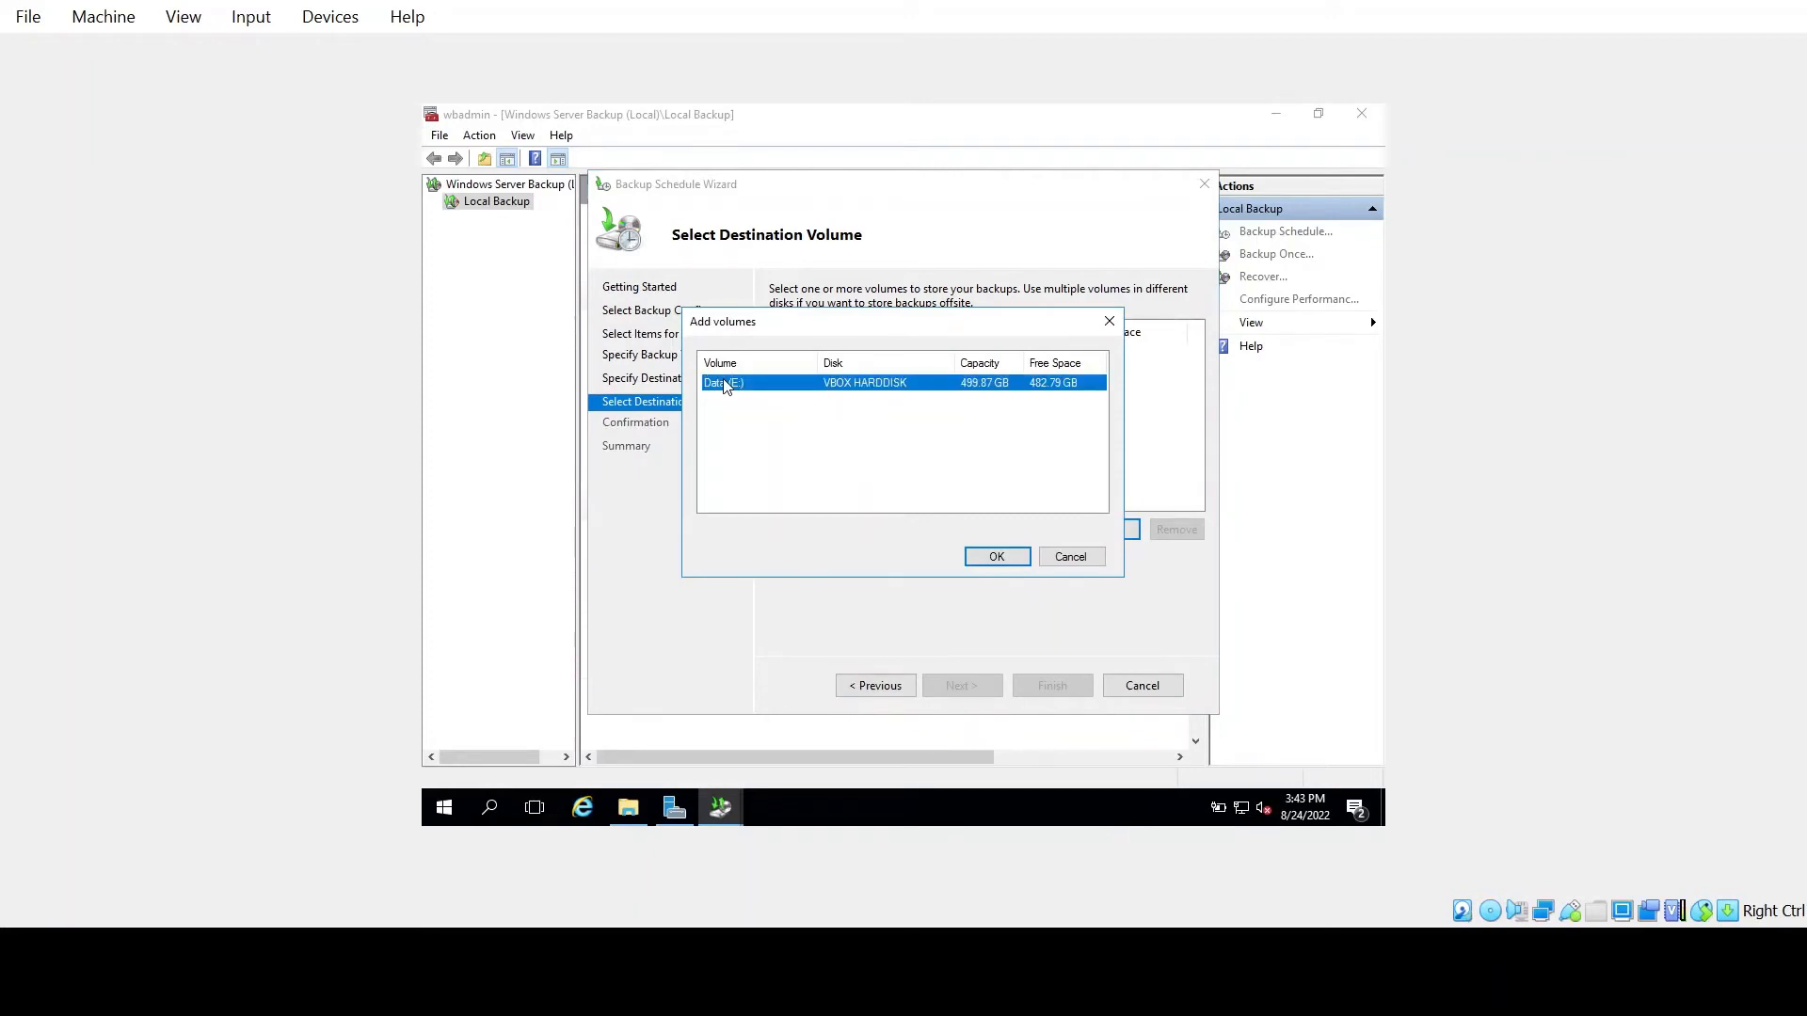
{"action": "left_click", "coordinate": [992, 557]}
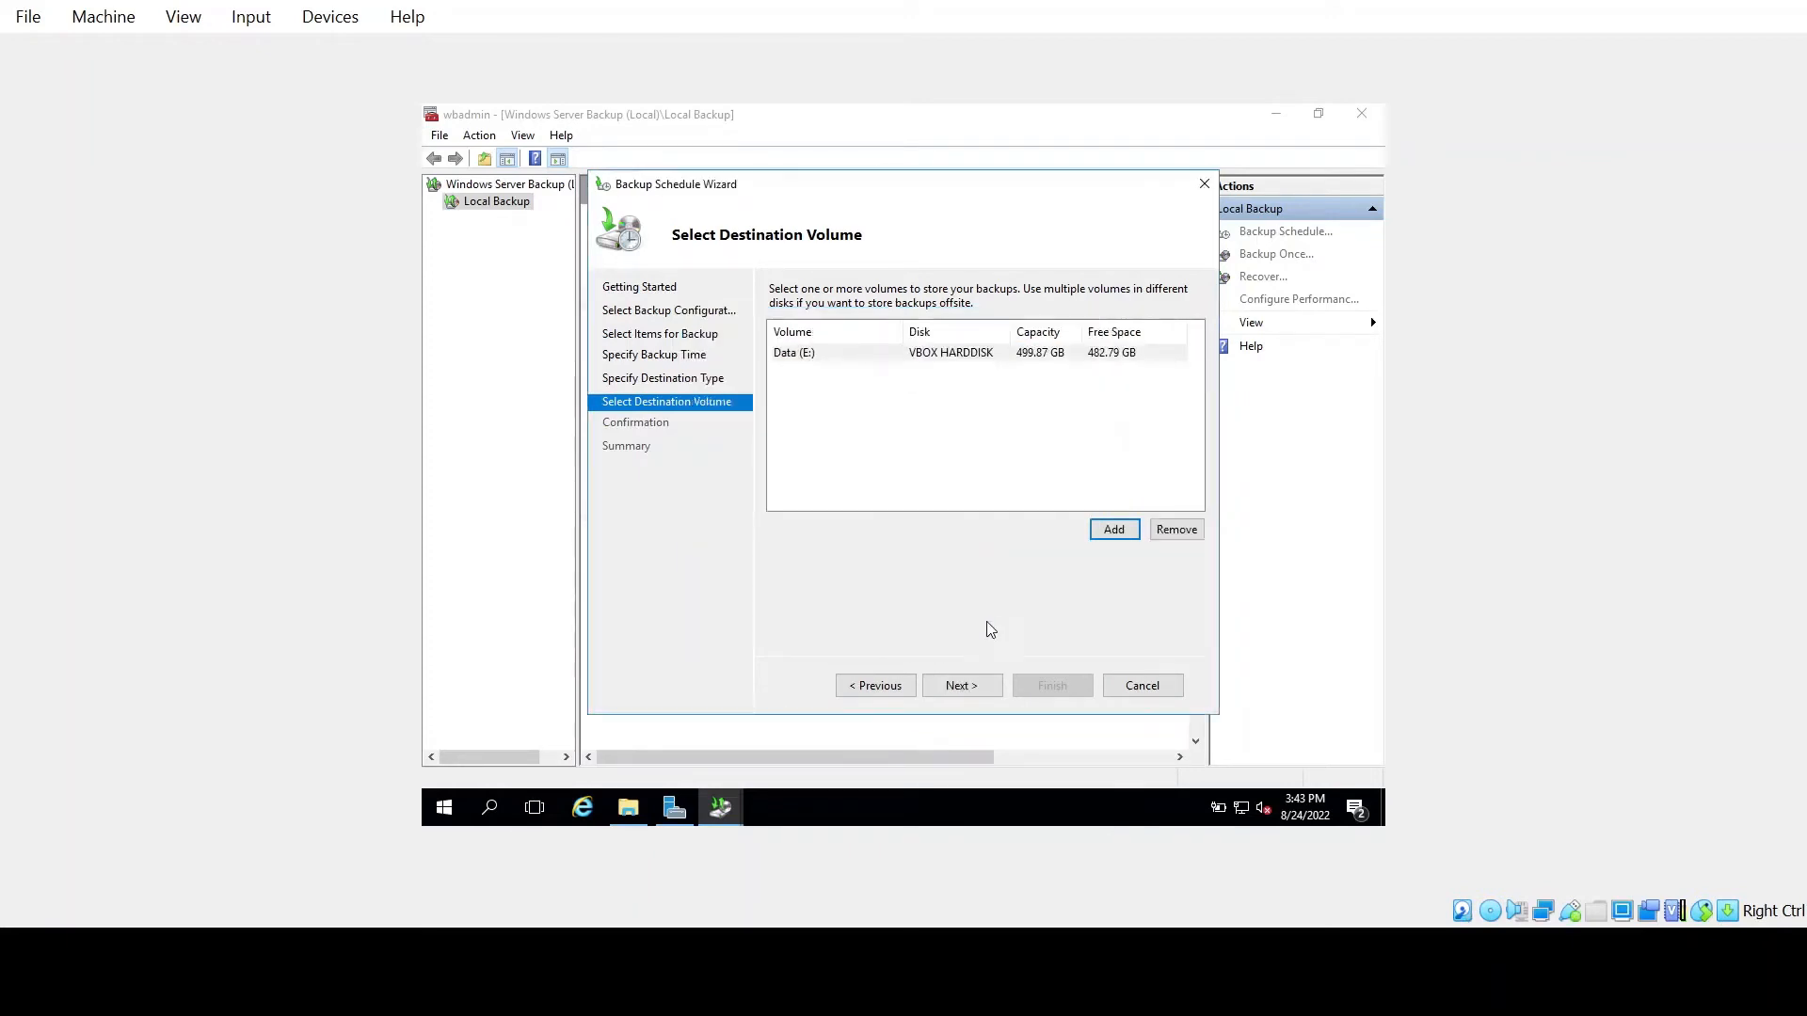
{"action": "left_click", "coordinate": [979, 687]}
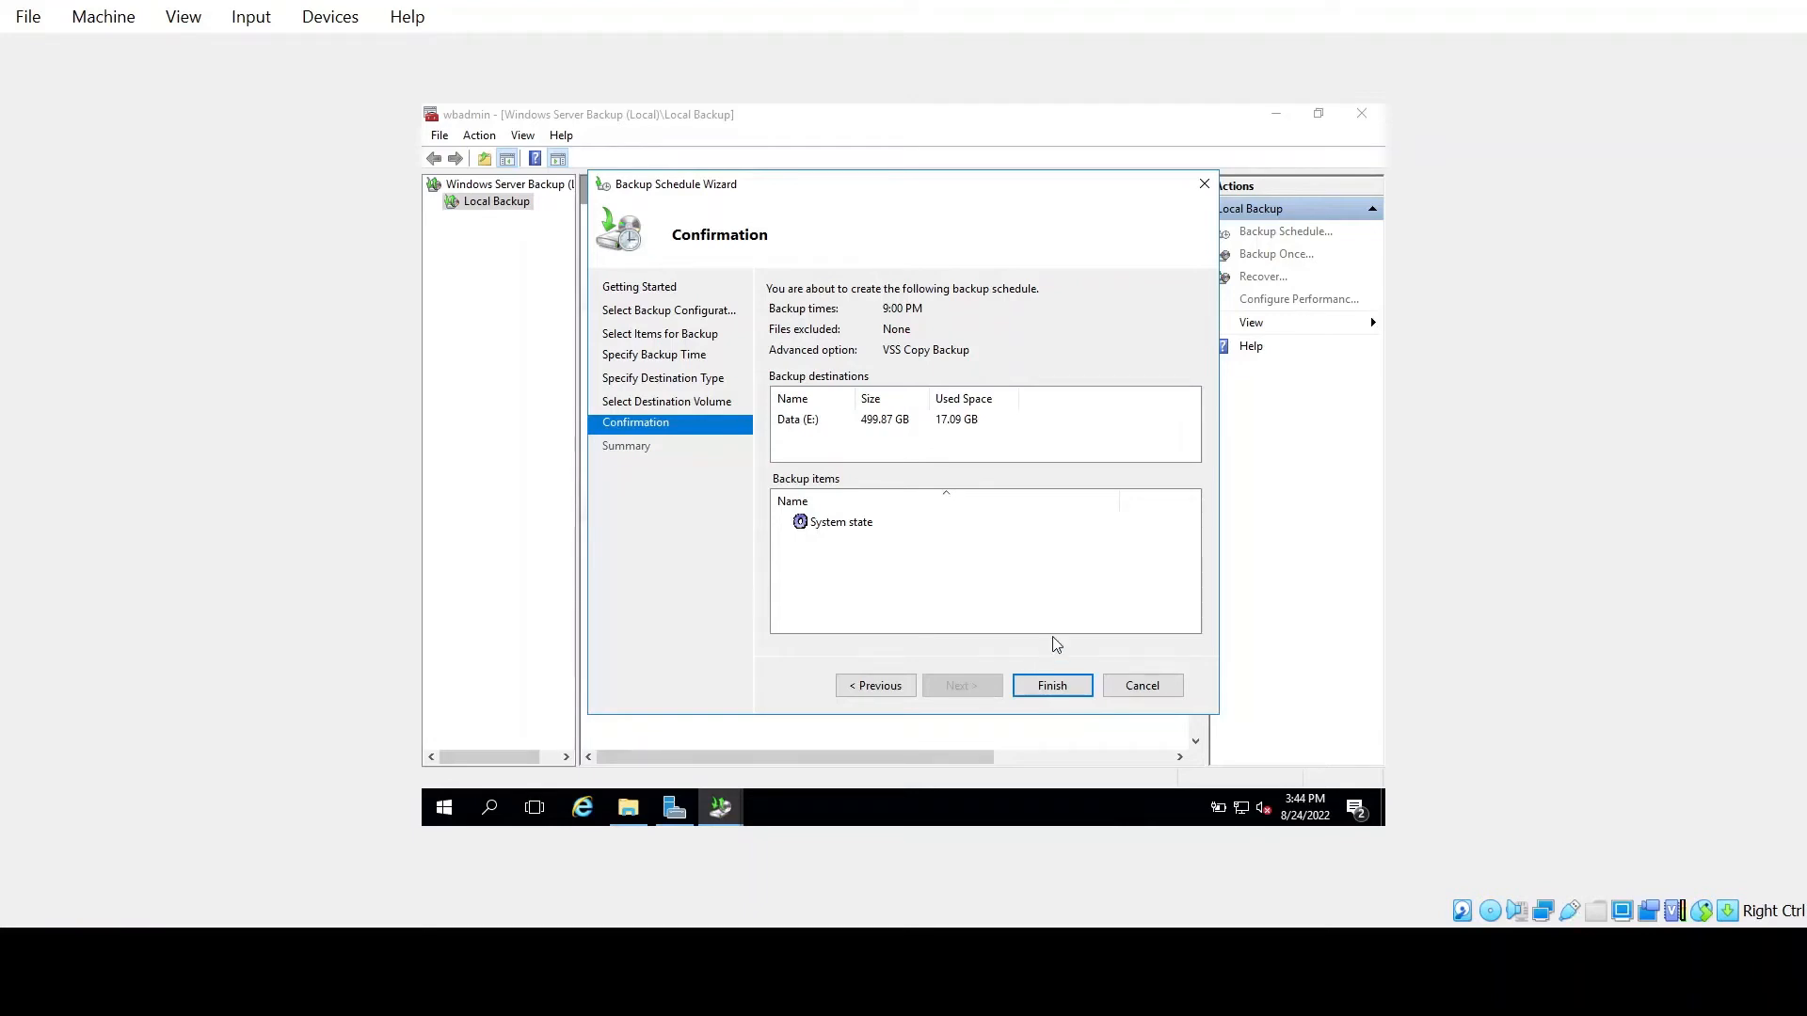
Finish the wizard to create the 9:00 PM System state schedule, then close the summary
{"action": "left_click", "coordinate": [1052, 686]}
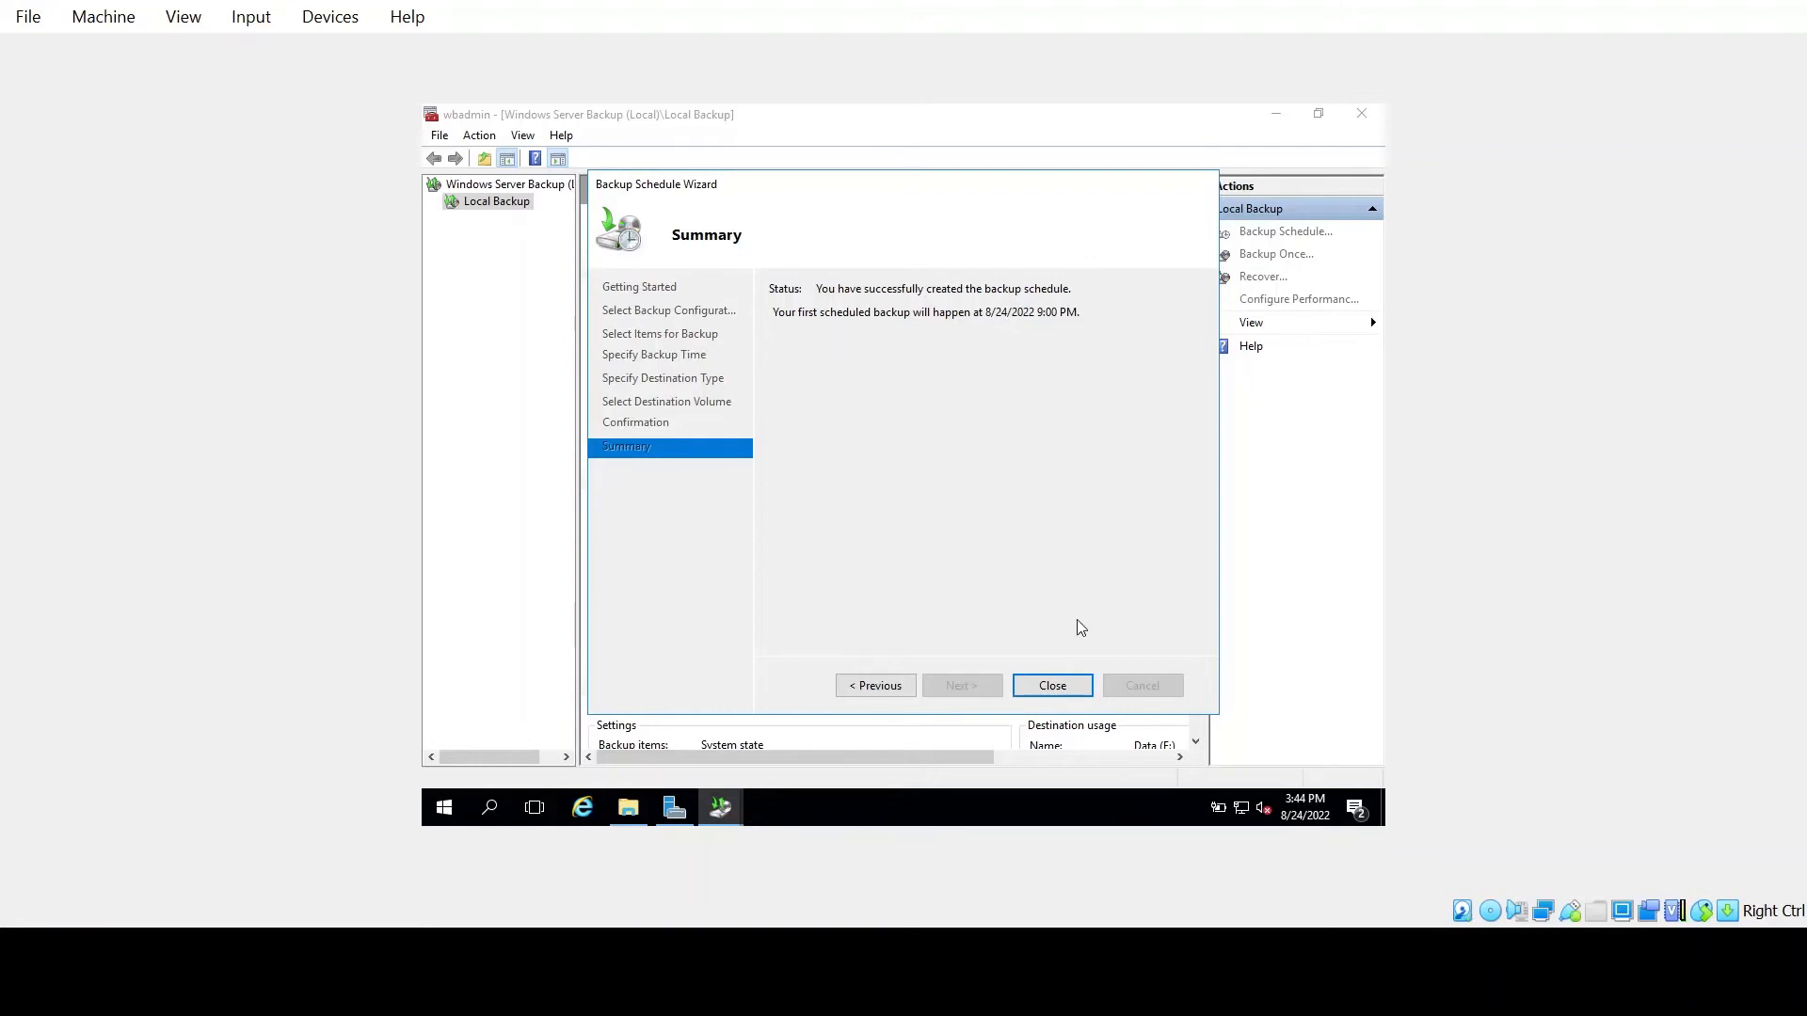
{"action": "left_click", "coordinate": [1082, 687]}
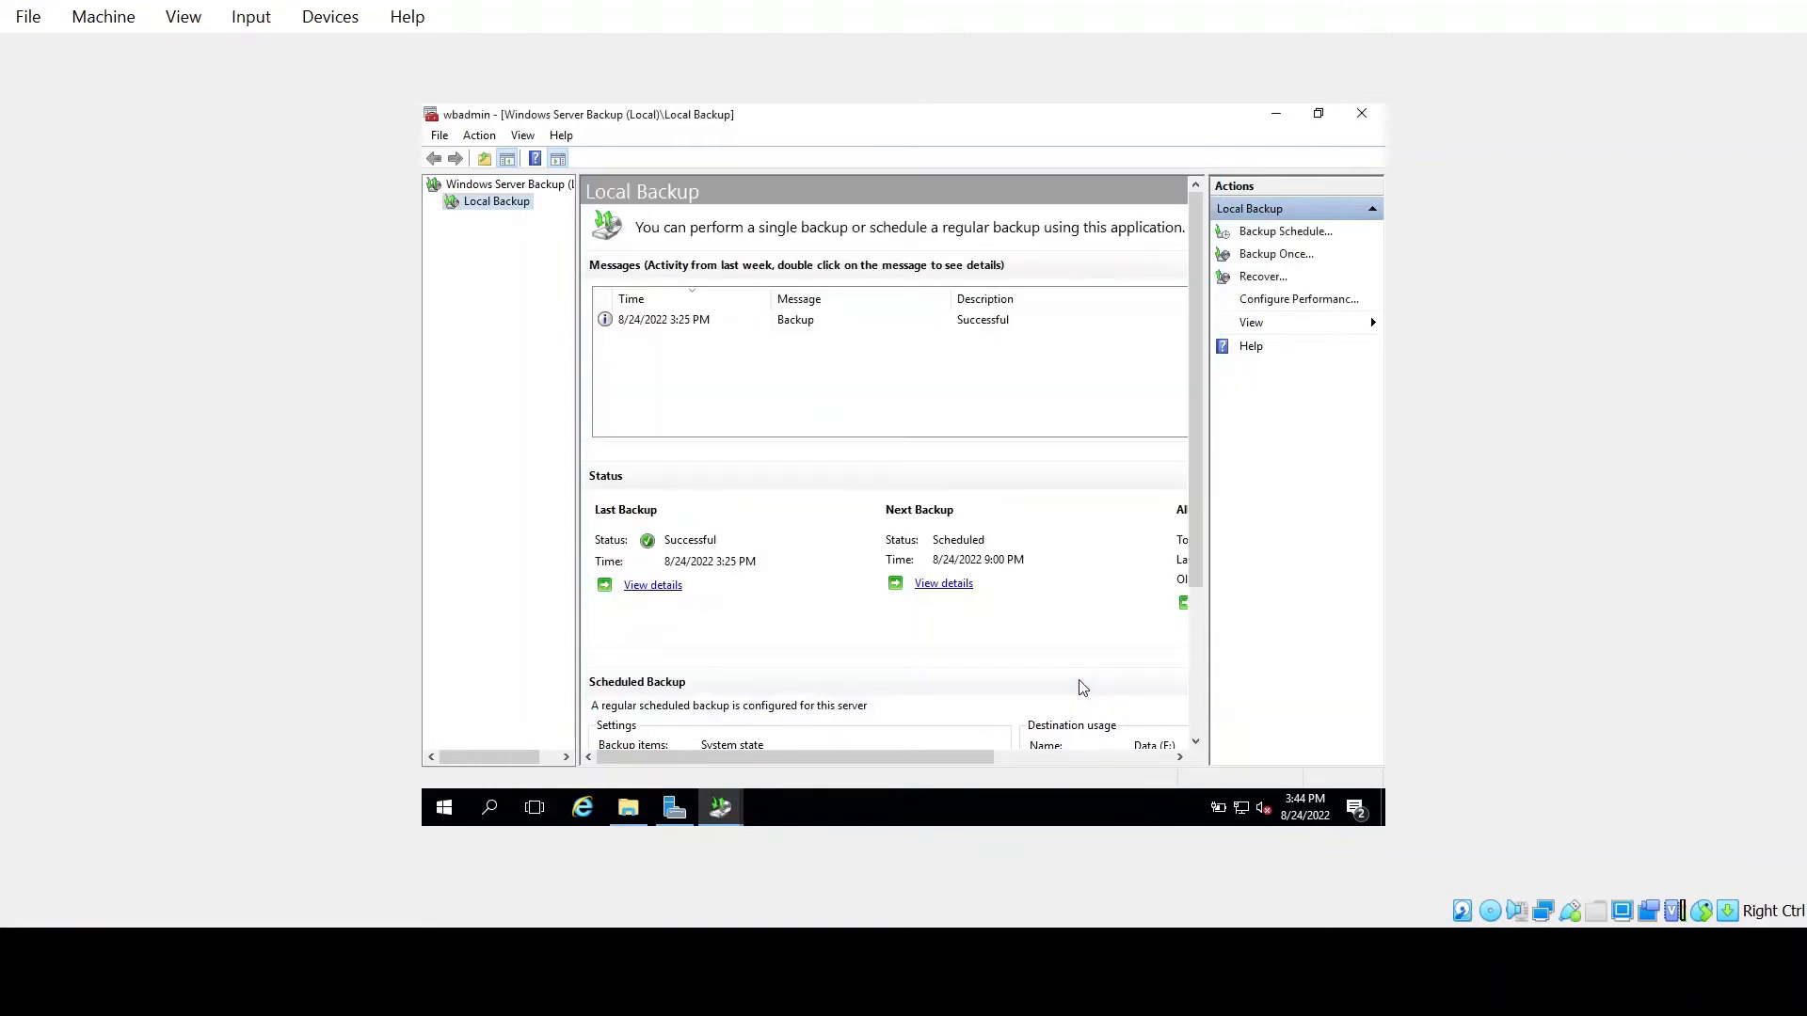
Close the backup console and relaunch Windows Server Backup from Server Manager's Tools menu
{"action": "left_click", "coordinate": [1362, 114]}
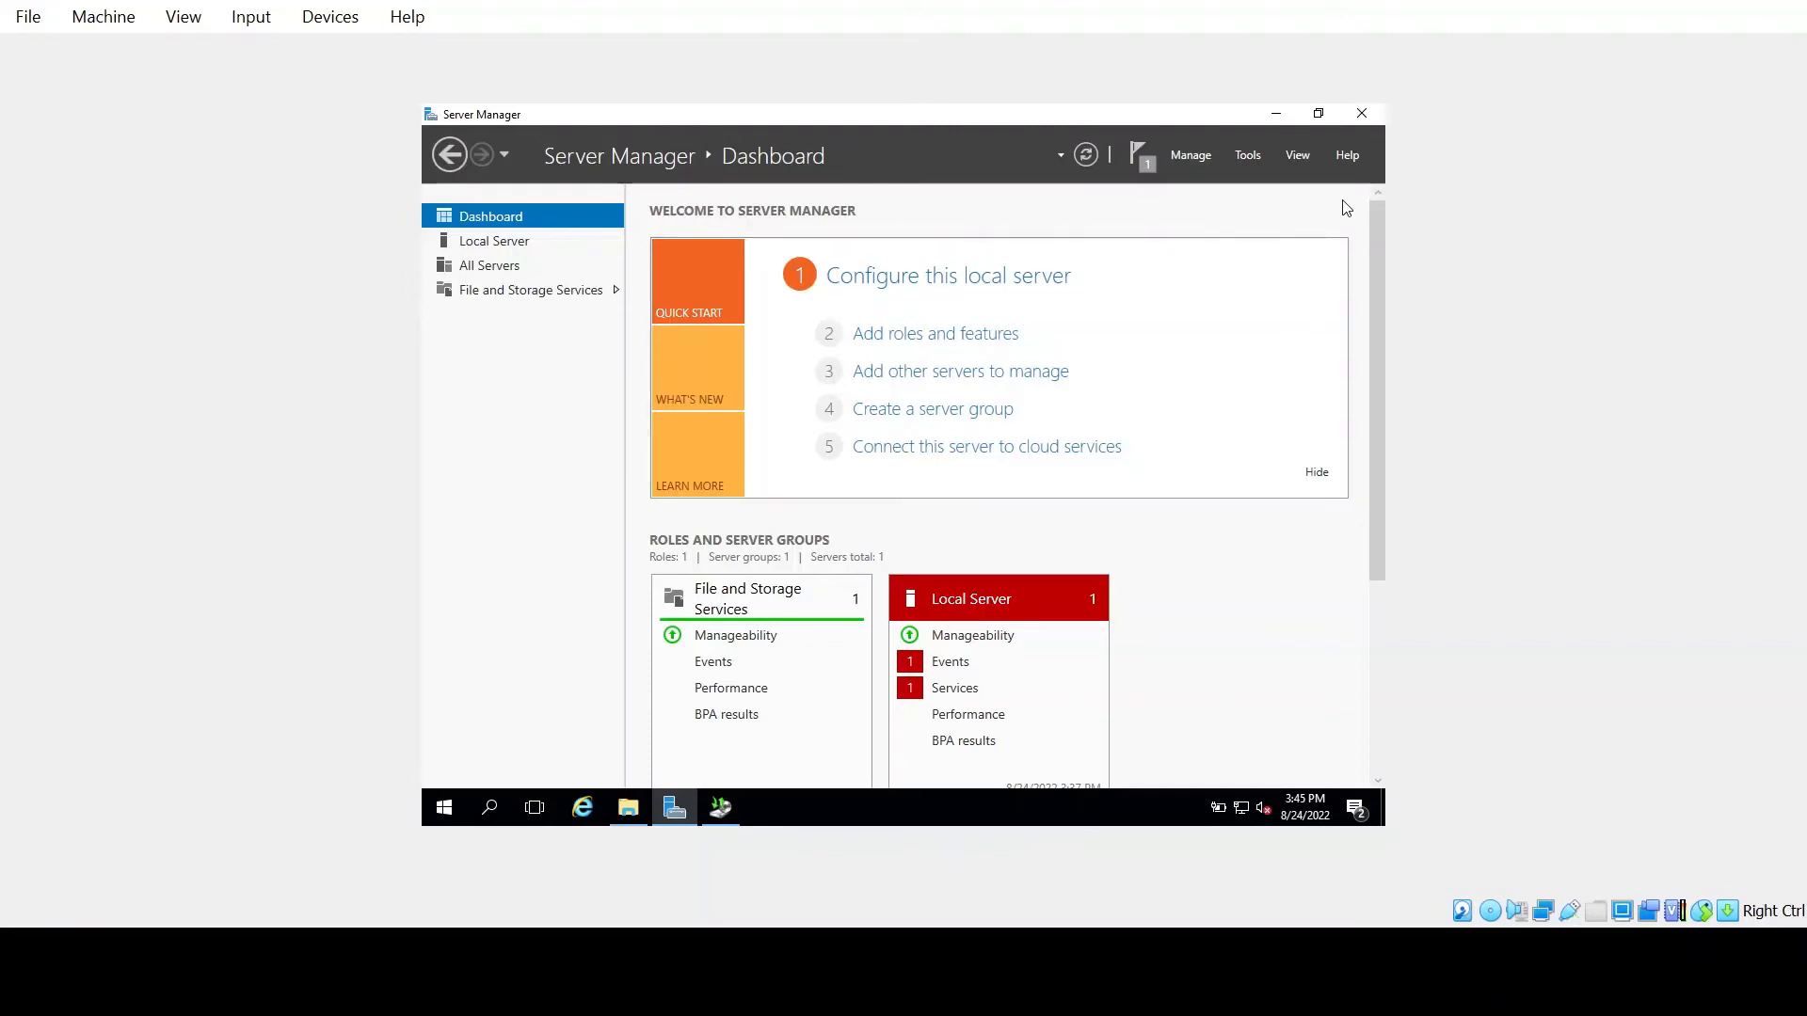
{"action": "left_click", "coordinate": [1246, 156]}
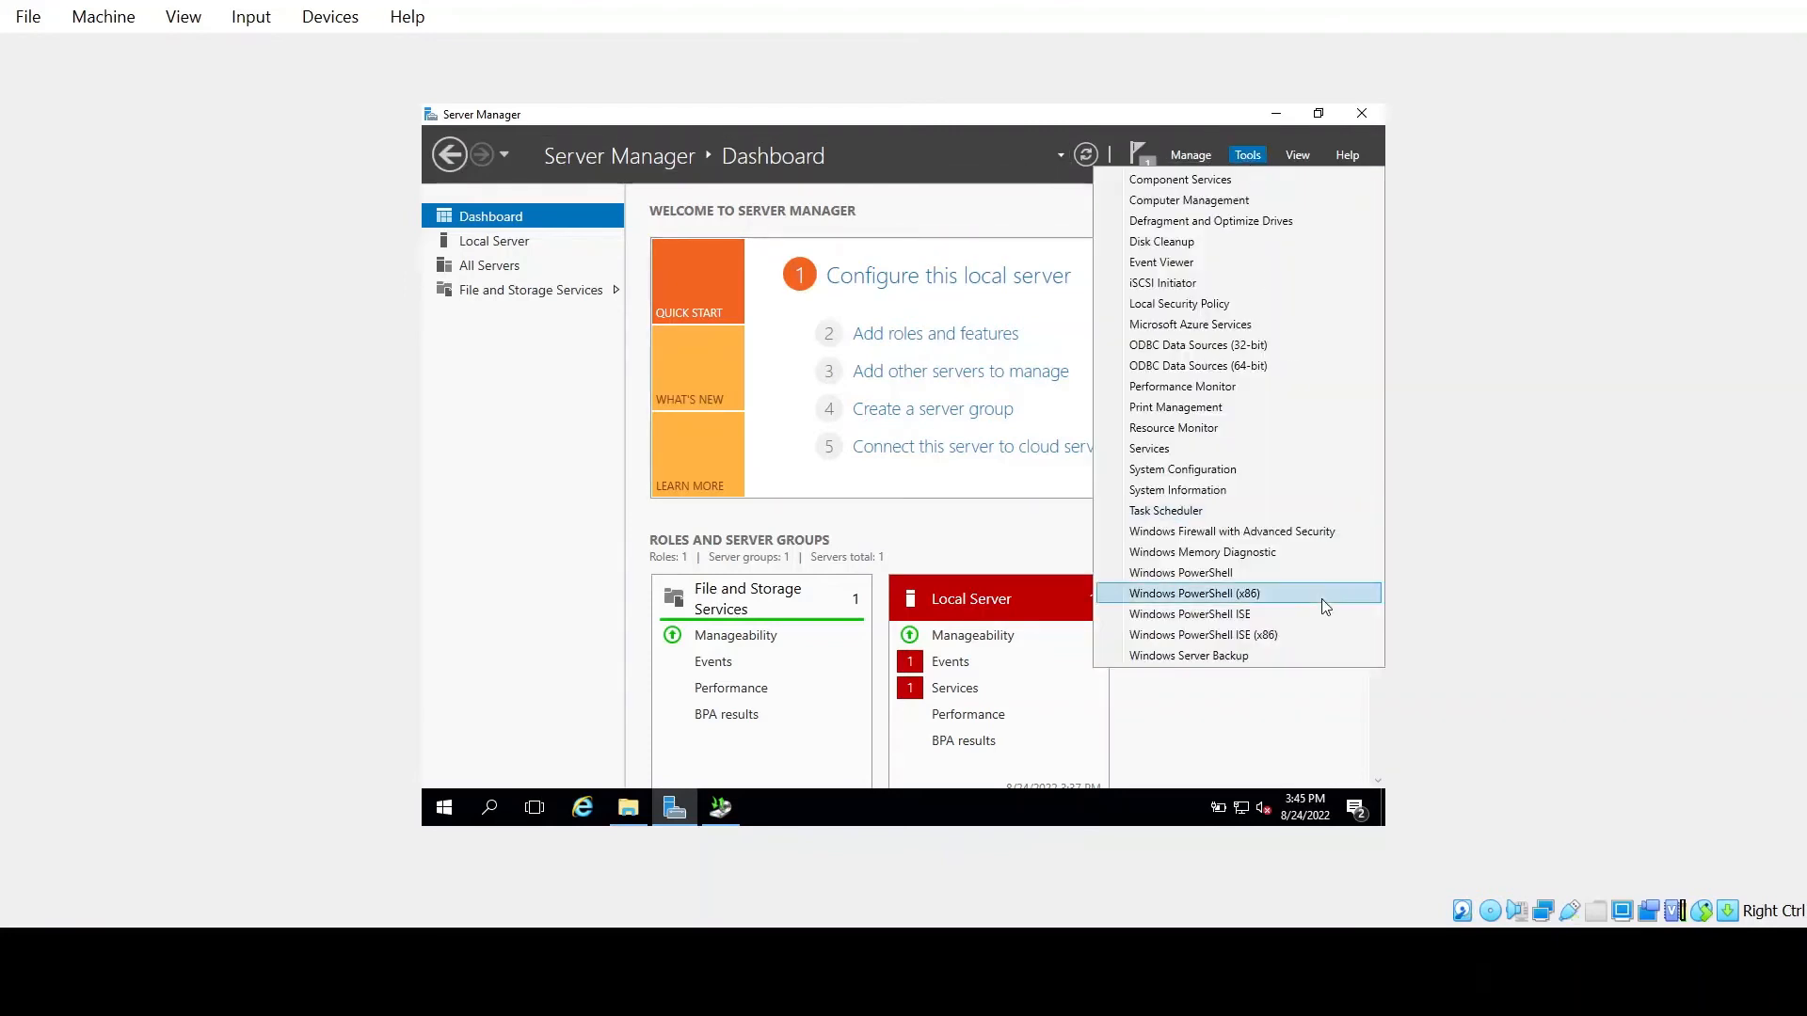
{"action": "left_click", "coordinate": [1286, 656]}
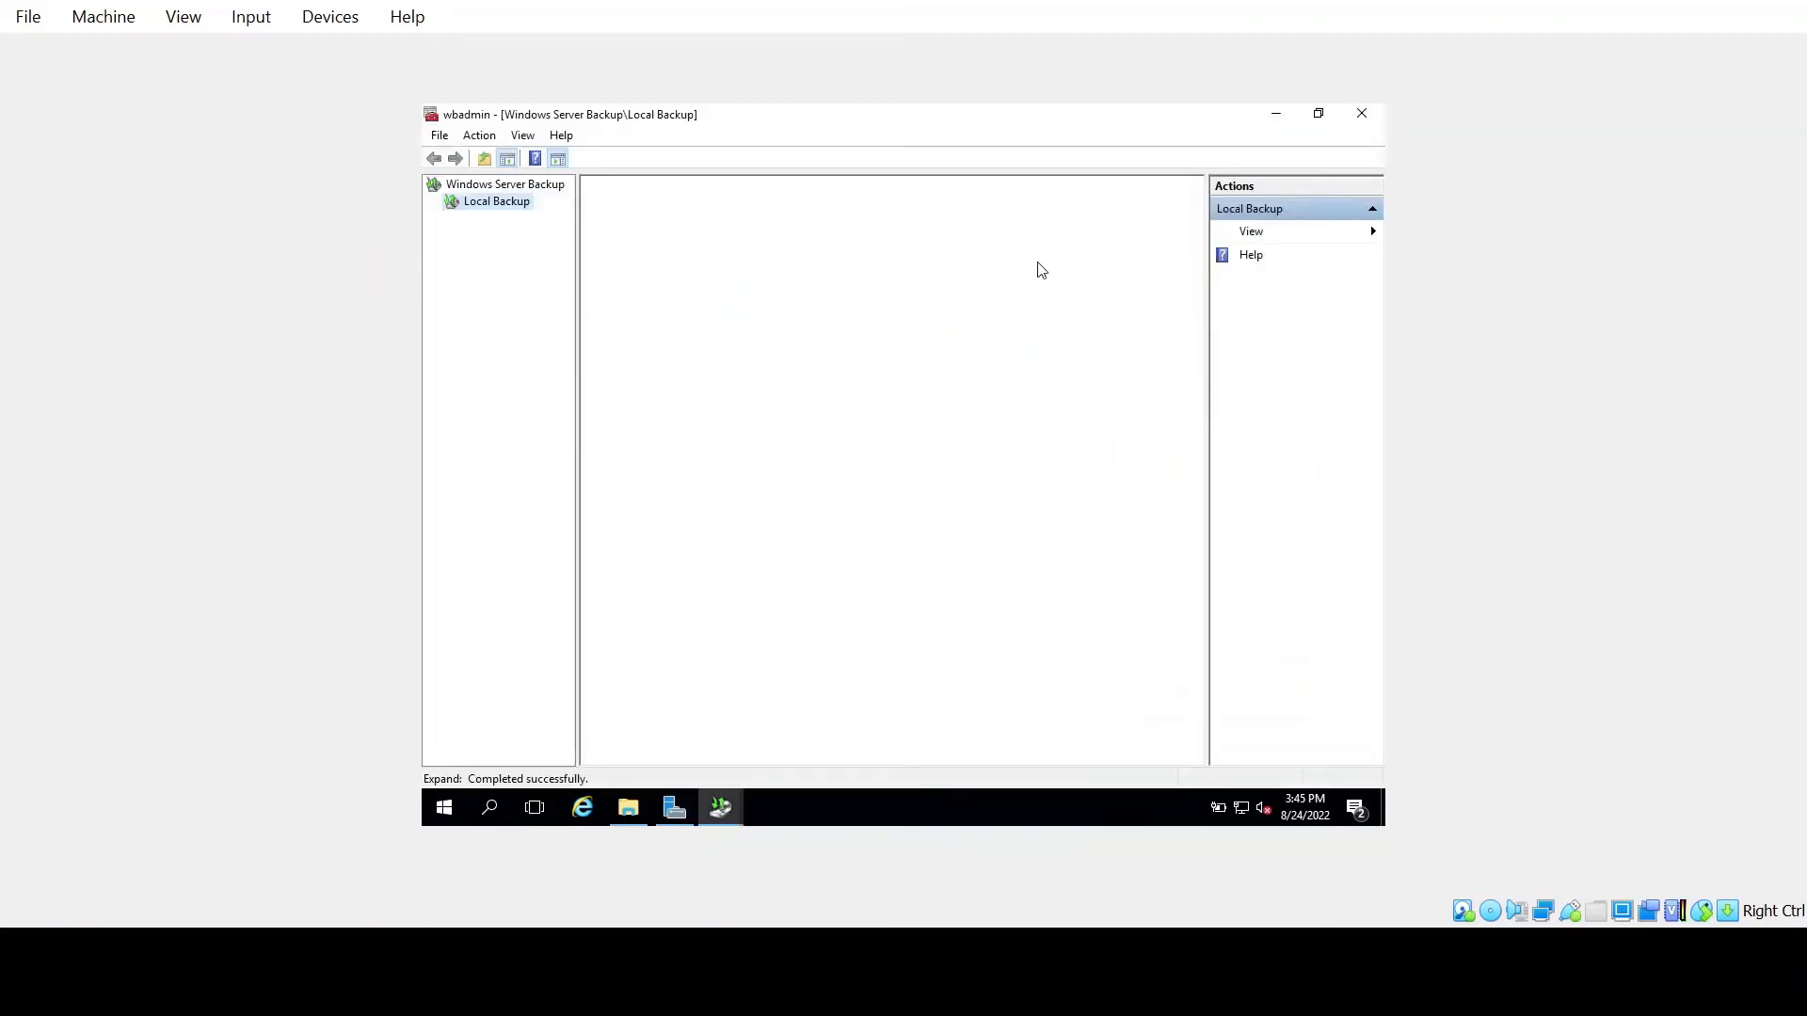
{"action": "left_click", "coordinate": [1265, 210]}
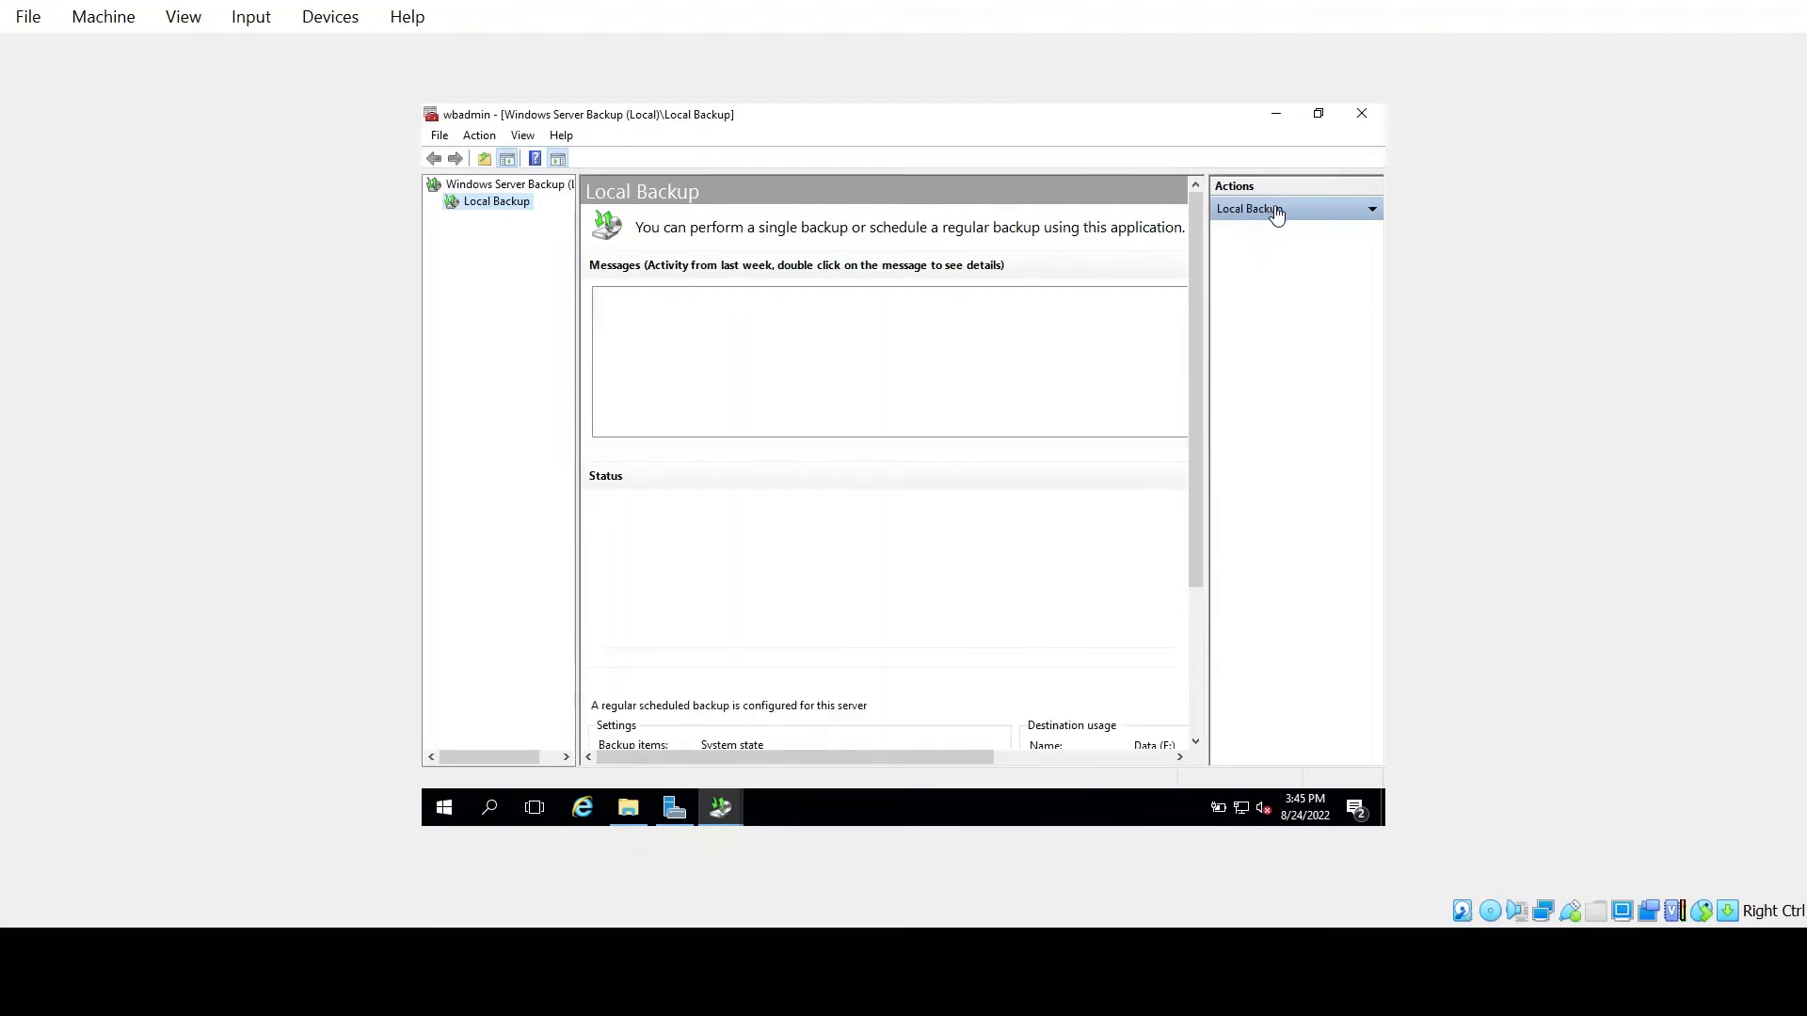
Start a recovery on this server from the 8/24/2022 3:25 PM backup, selecting System state
{"action": "left_click", "coordinate": [1371, 209]}
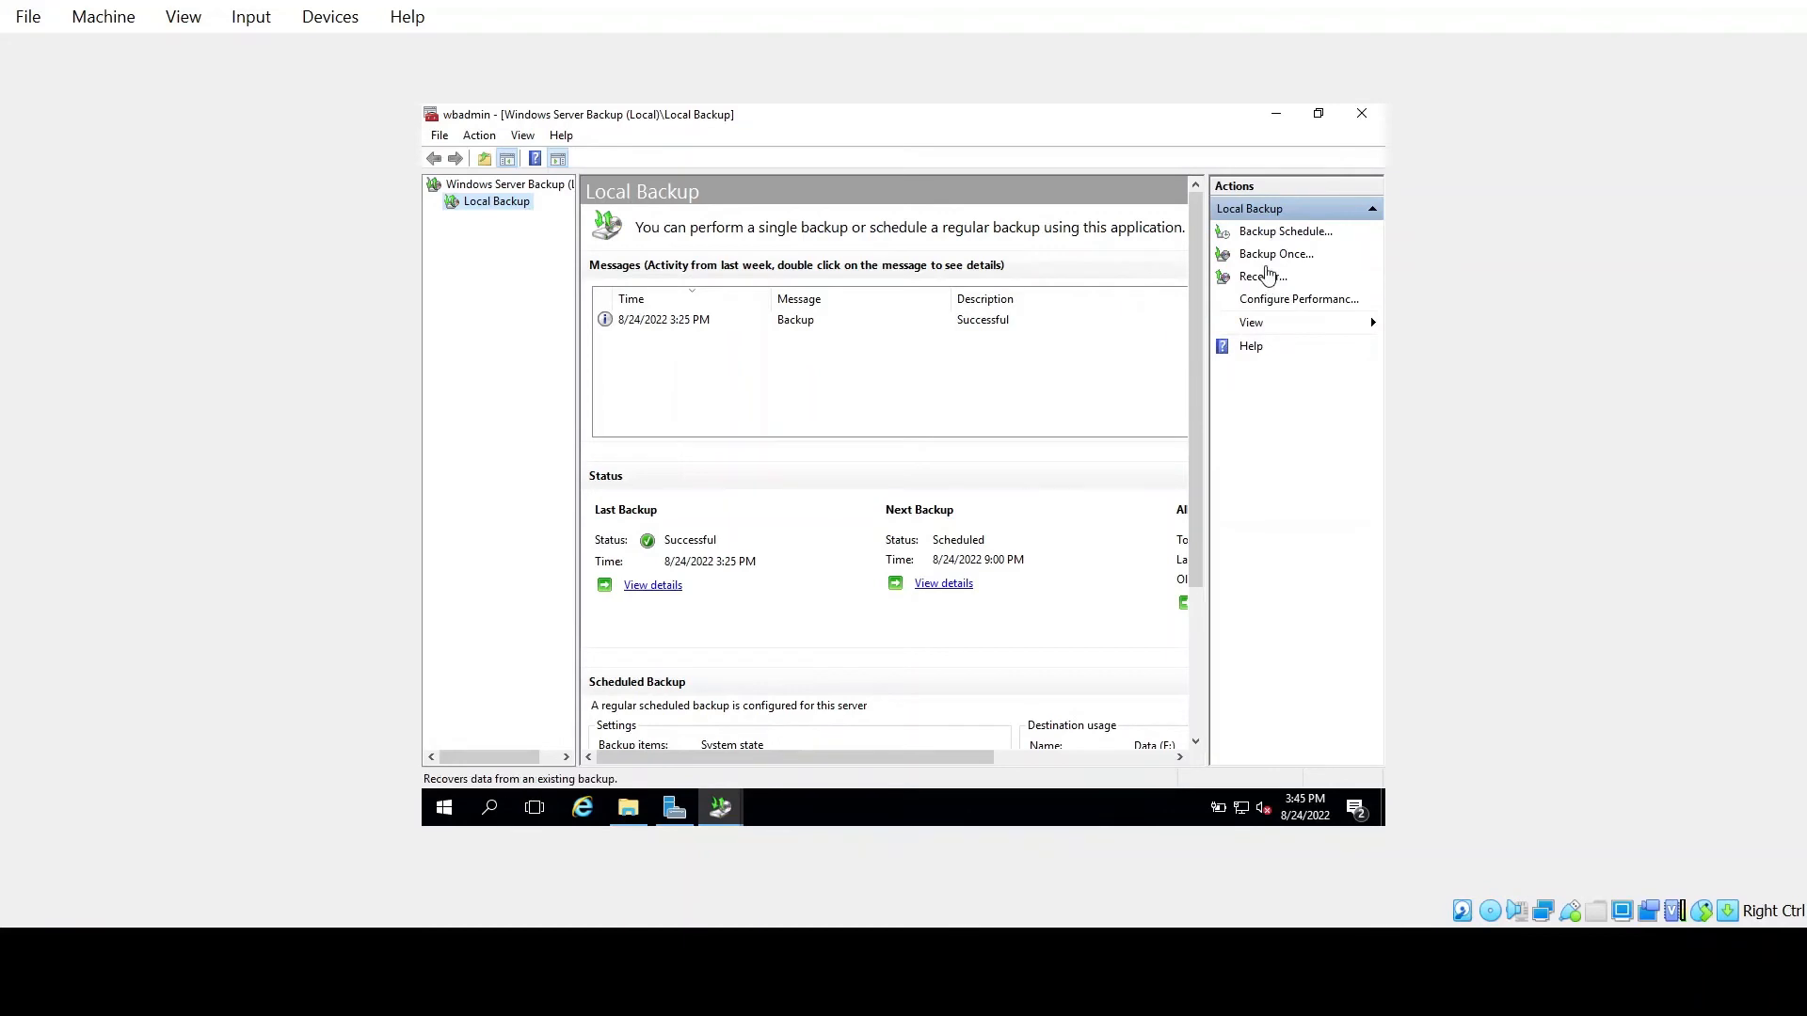
{"action": "left_click", "coordinate": [1268, 273]}
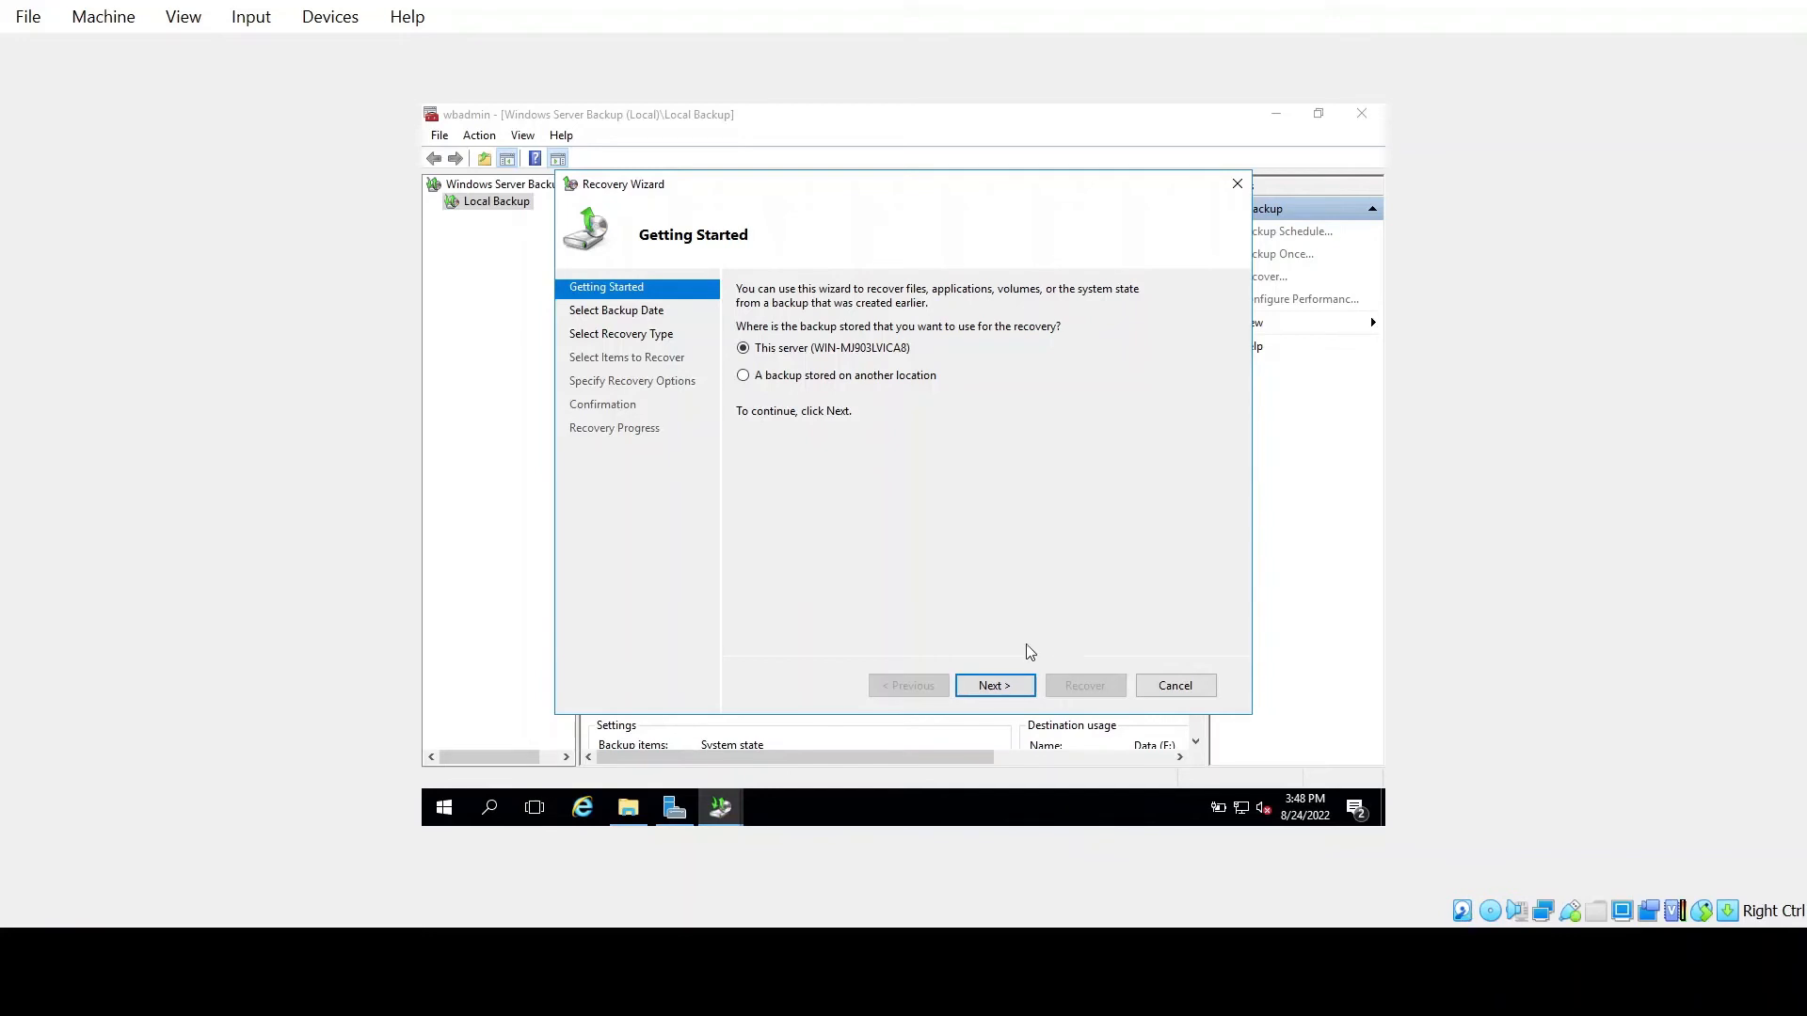
{"action": "left_click", "coordinate": [1021, 690]}
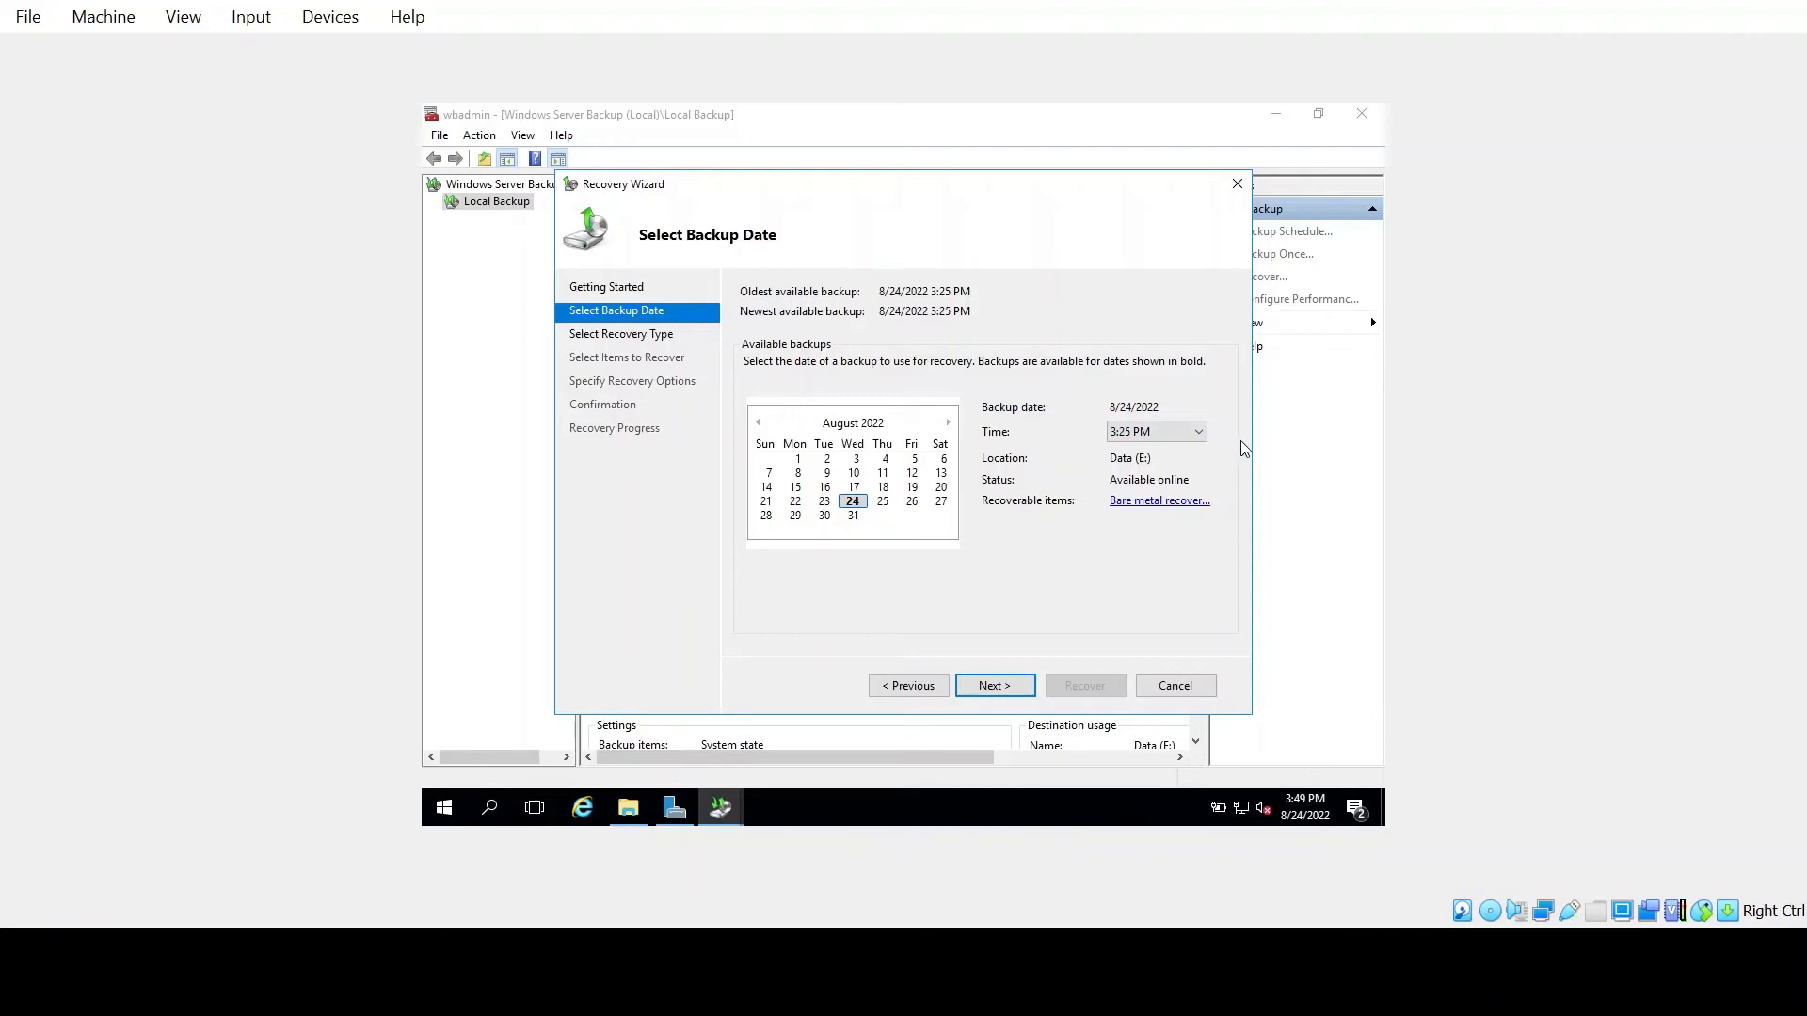
{"action": "left_click", "coordinate": [1005, 690]}
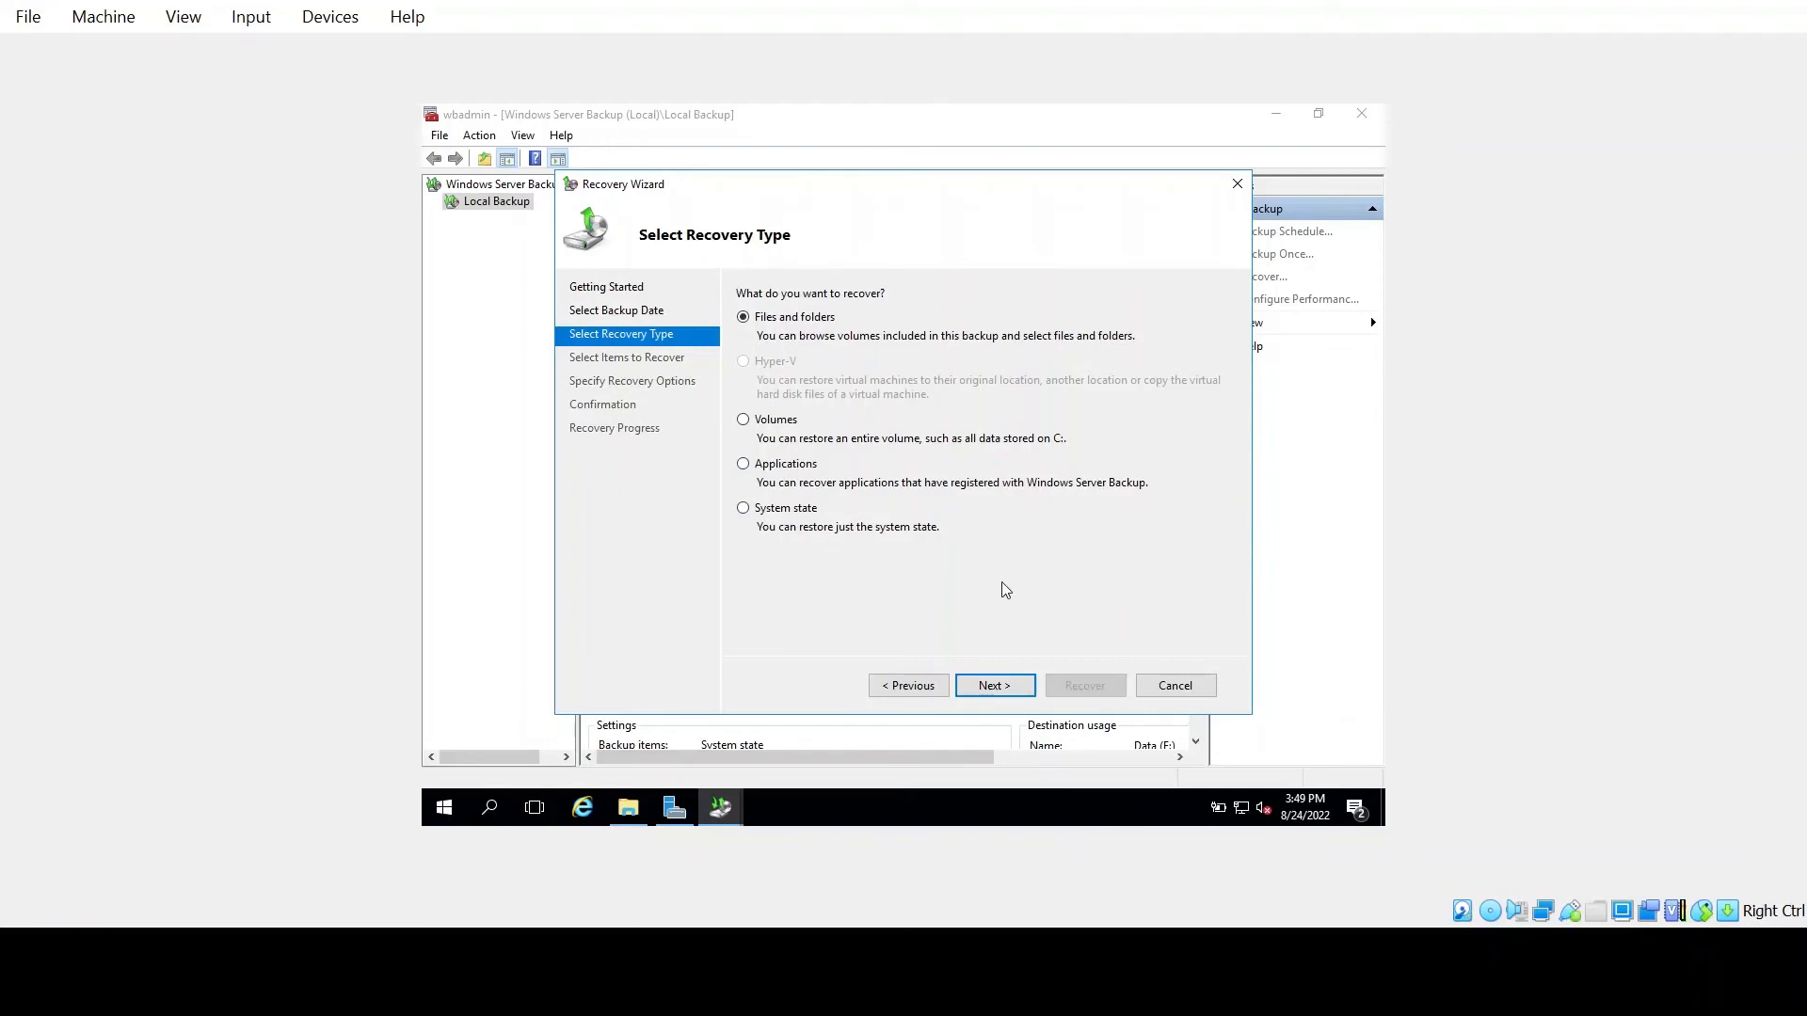
{"action": "left_click", "coordinate": [748, 510]}
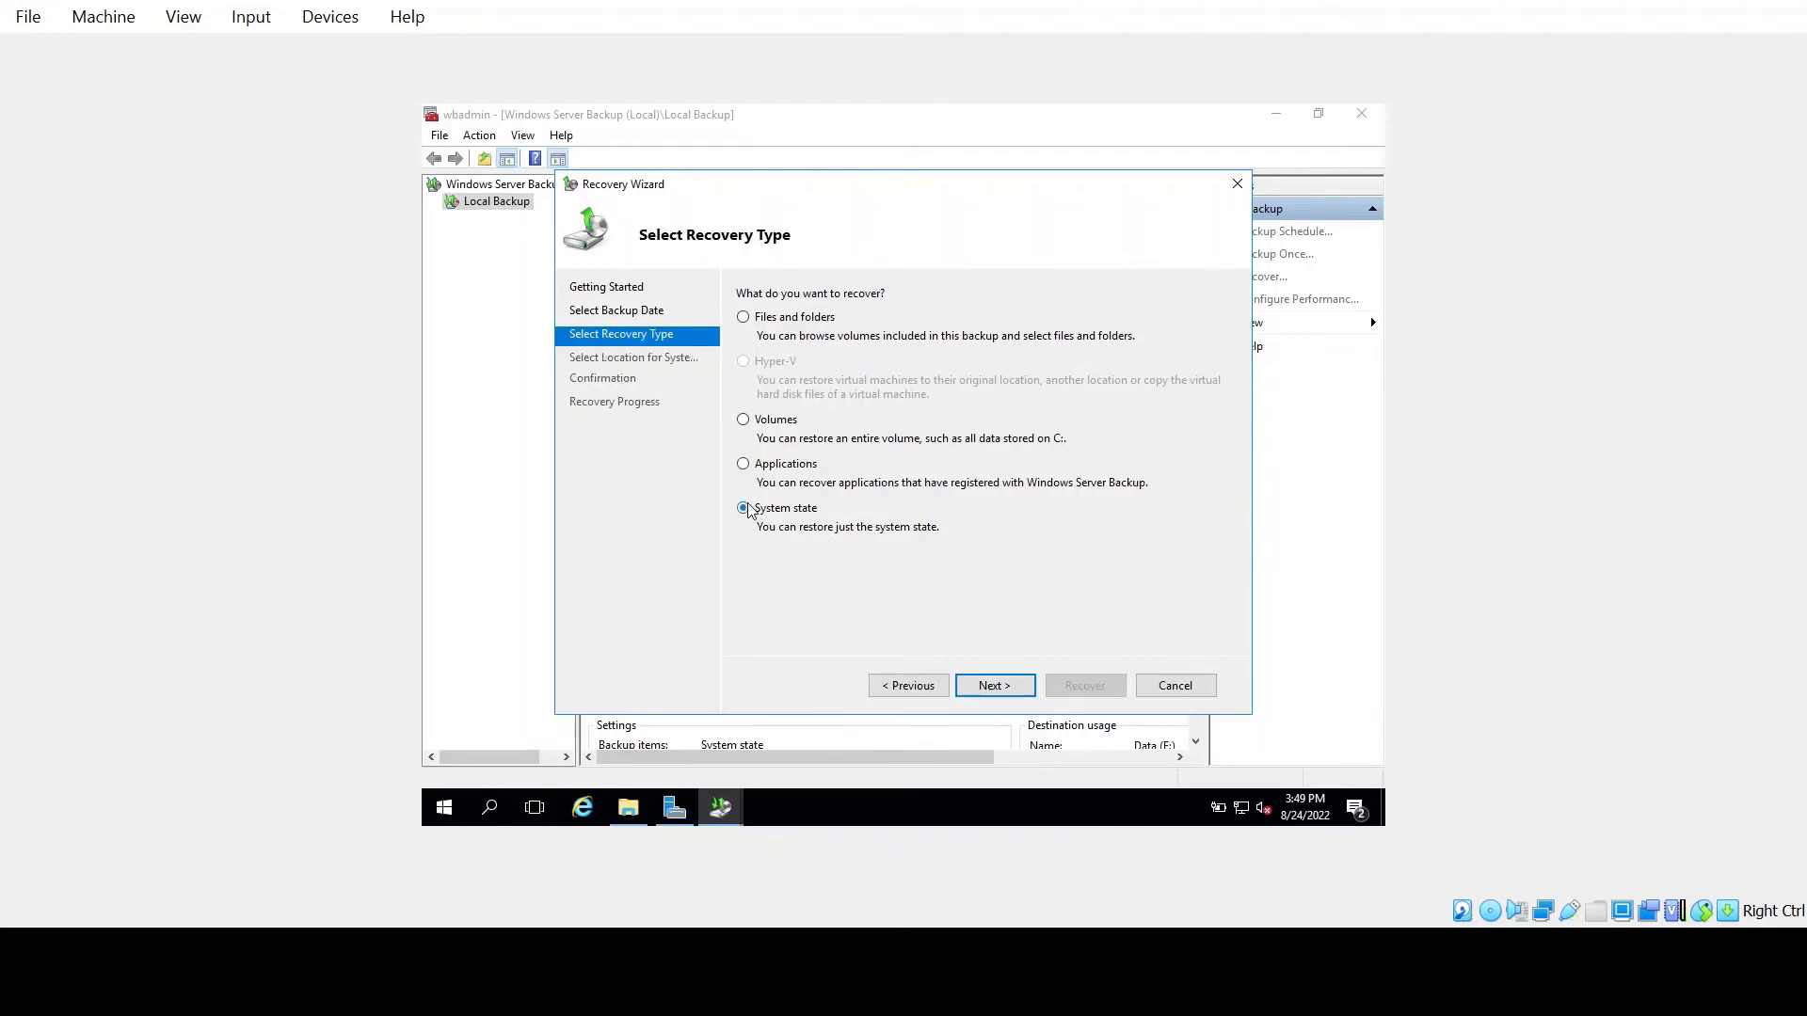
Restore the system state to its original location and confirm starting the recovery despite the restart
{"action": "left_click", "coordinate": [993, 687]}
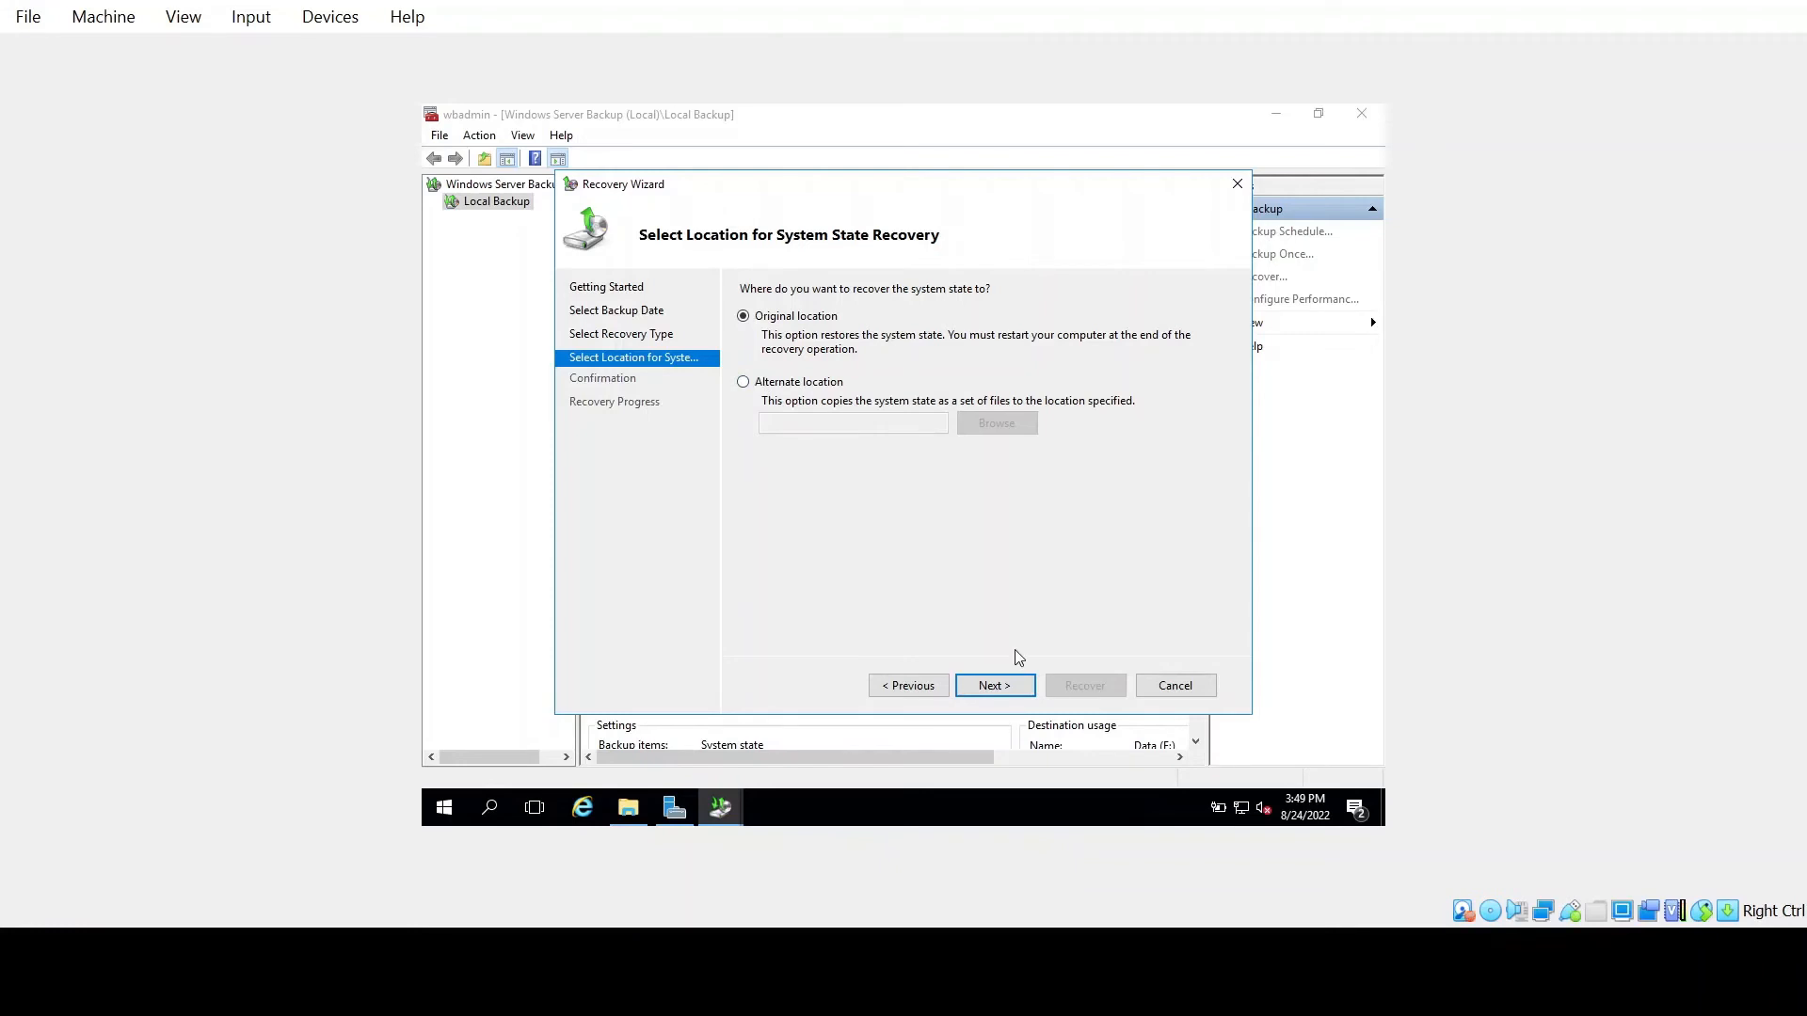
{"action": "left_click", "coordinate": [1013, 688]}
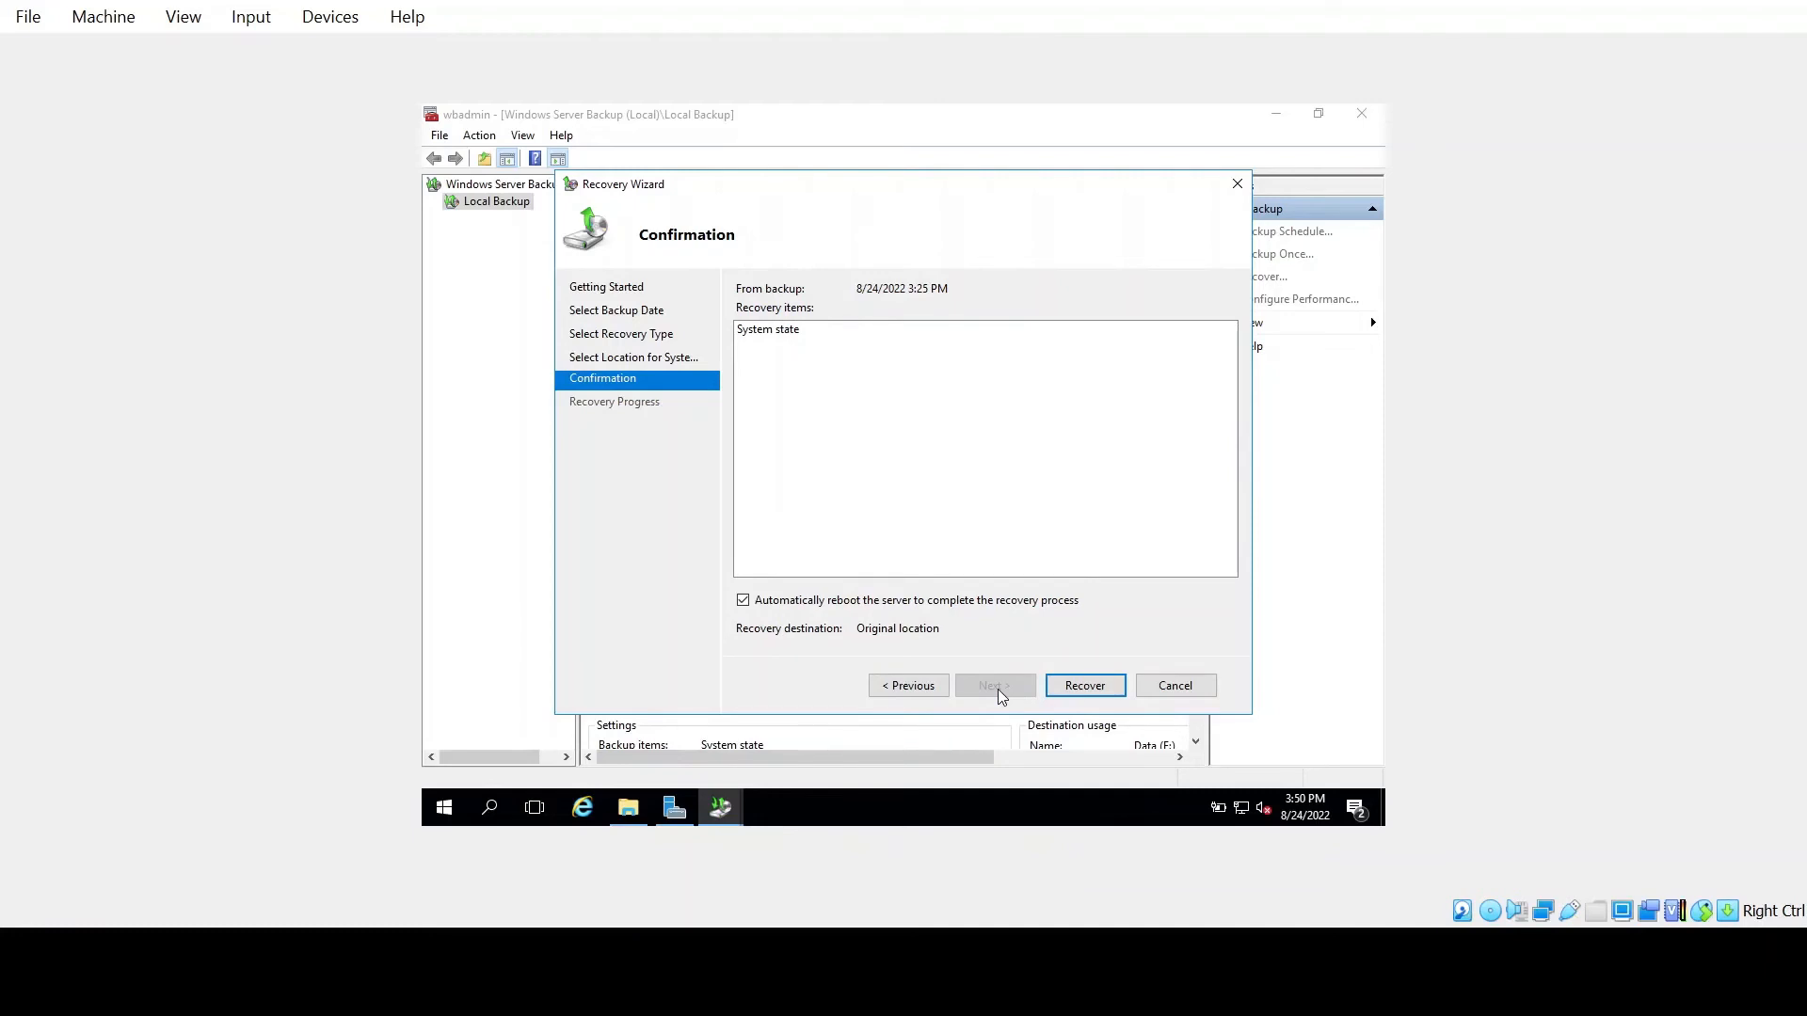
{"action": "left_click", "coordinate": [1085, 685]}
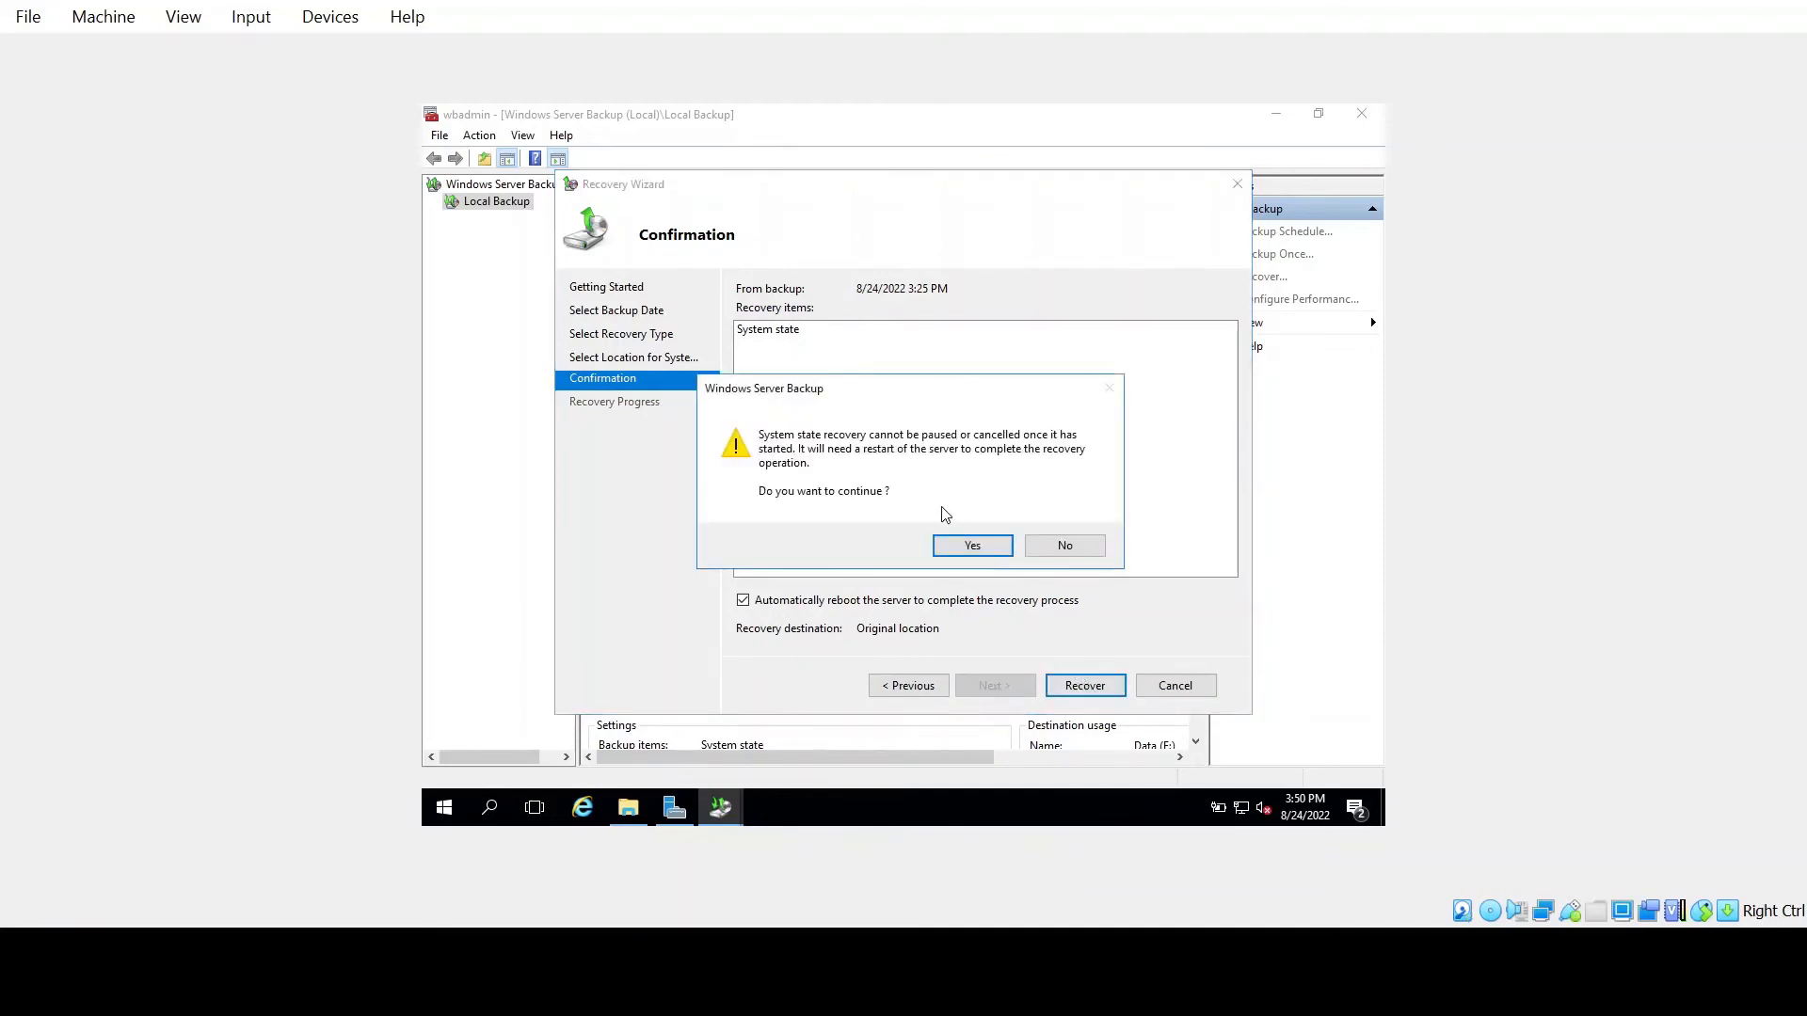
{"action": "left_click", "coordinate": [971, 546]}
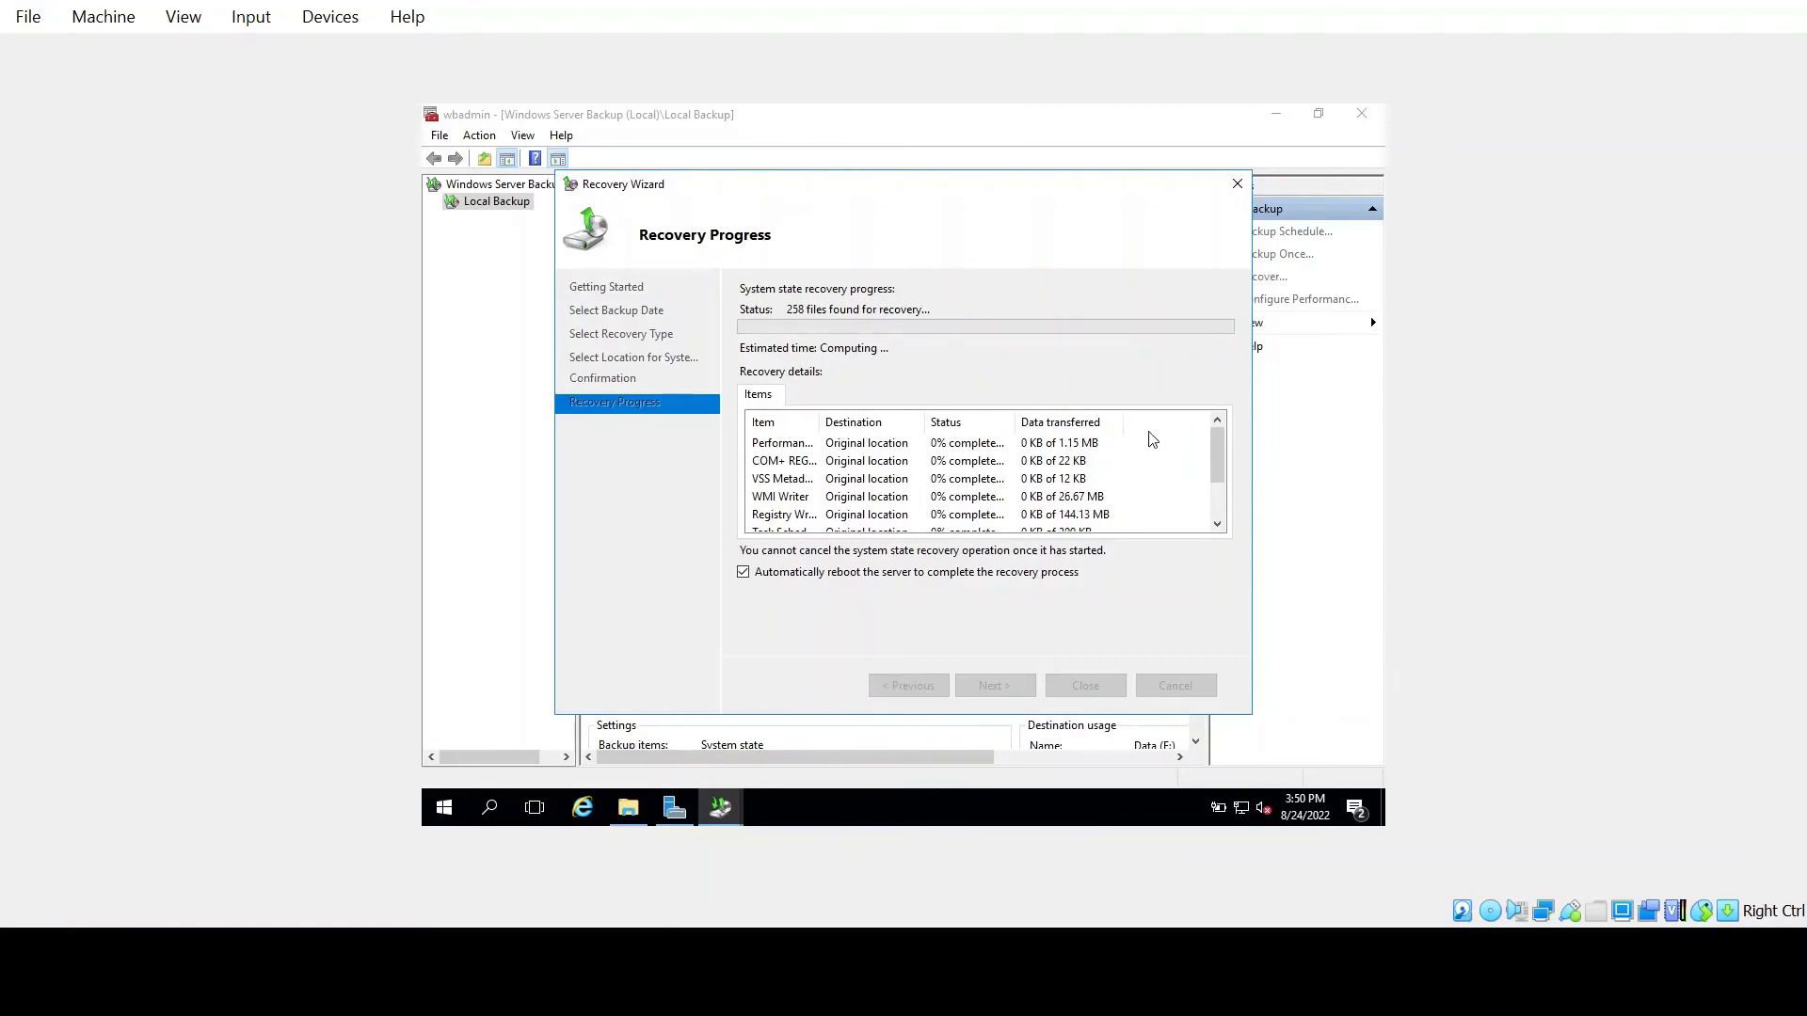
Wait on Recovery Progress while the system state restores and the server reboots
{"action": "left_click", "coordinate": [1218, 523]}
{"action": "left_click", "coordinate": [1217, 433]}
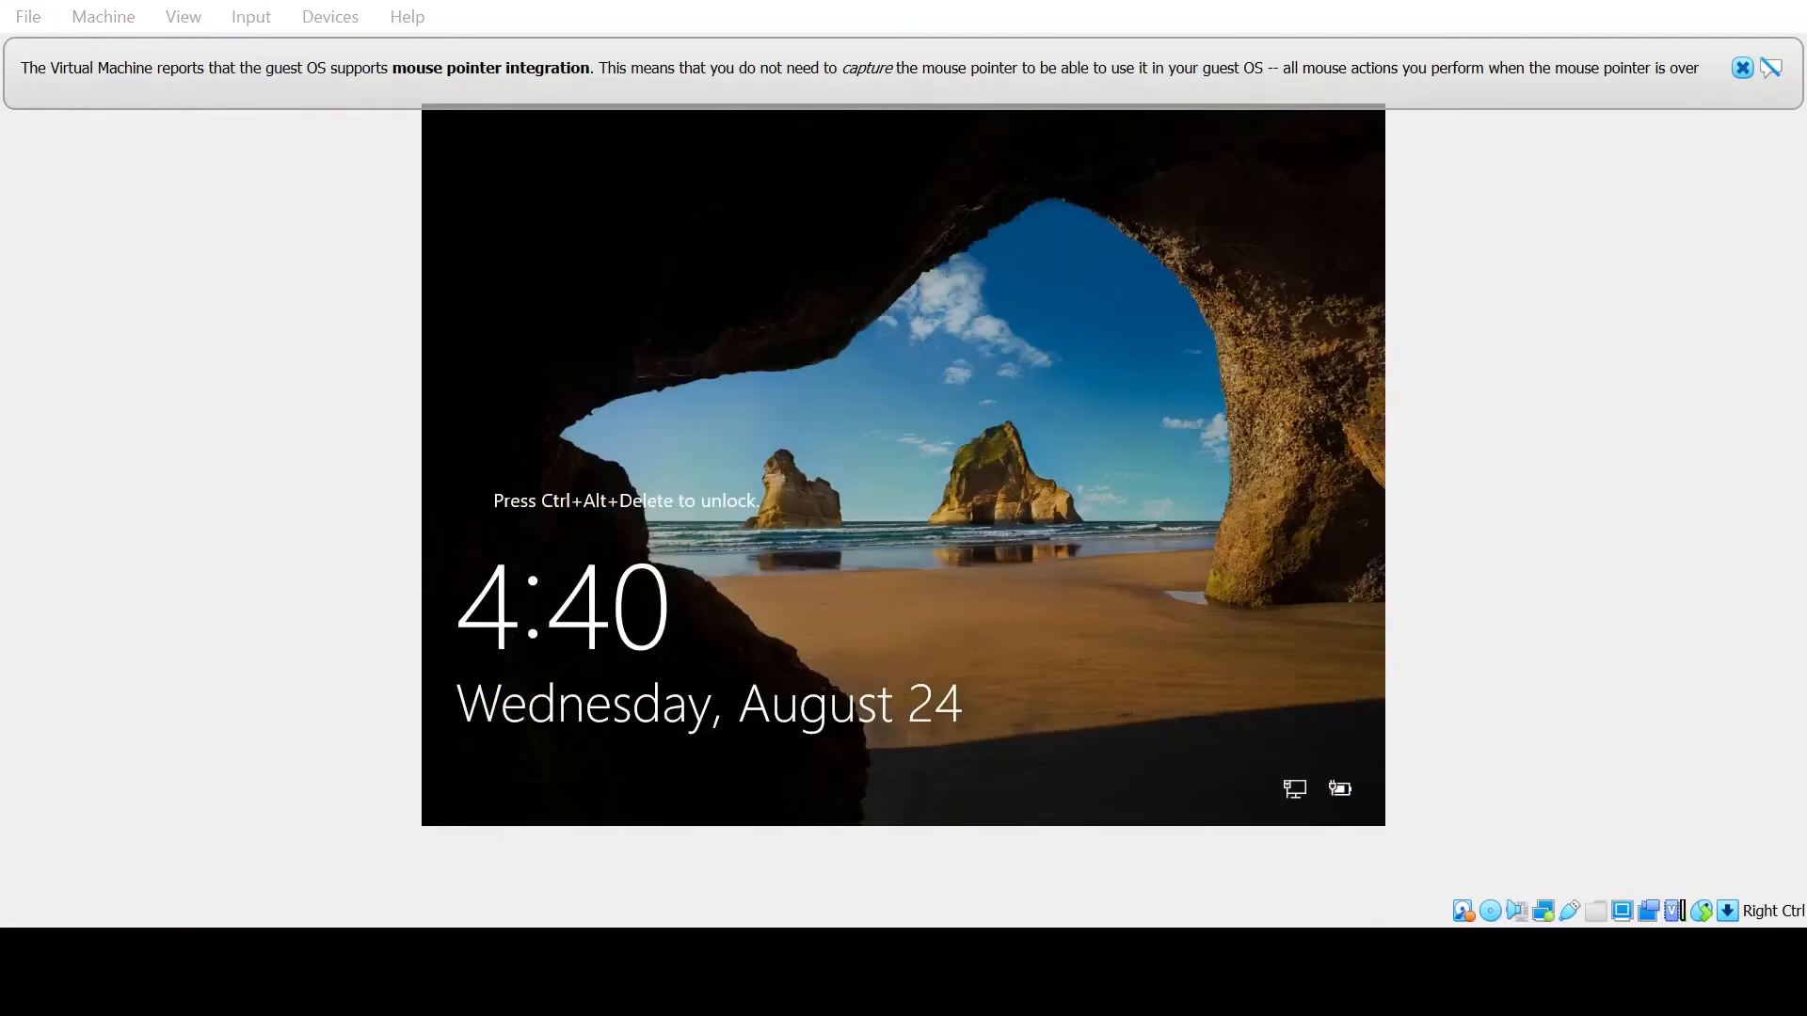
Unlock with Ctrl+Alt+Del, sign in with the administrator password, and dismiss the recovery success message
{"action": "left_click", "coordinate": [251, 17]}
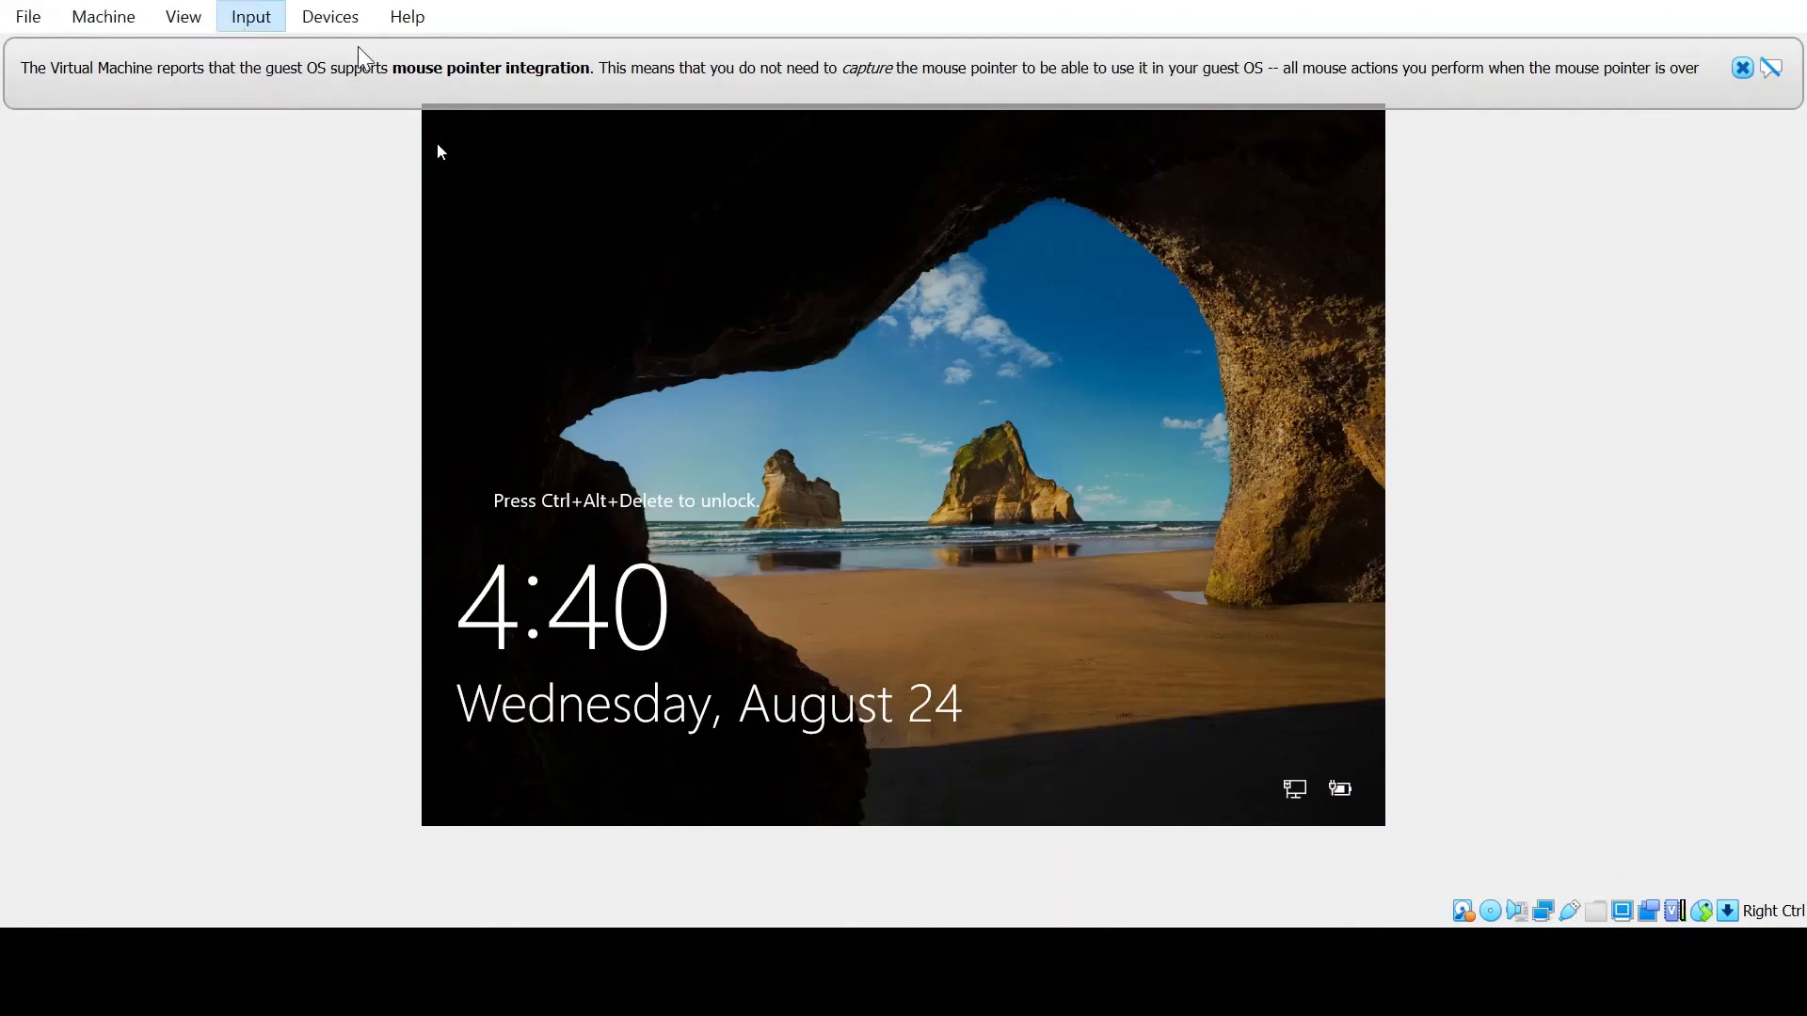
{"action": "left_click", "coordinate": [480, 99]}
{"action": "type", "text": "P@ssw0rd"}
{"action": "key", "text": "Return"}
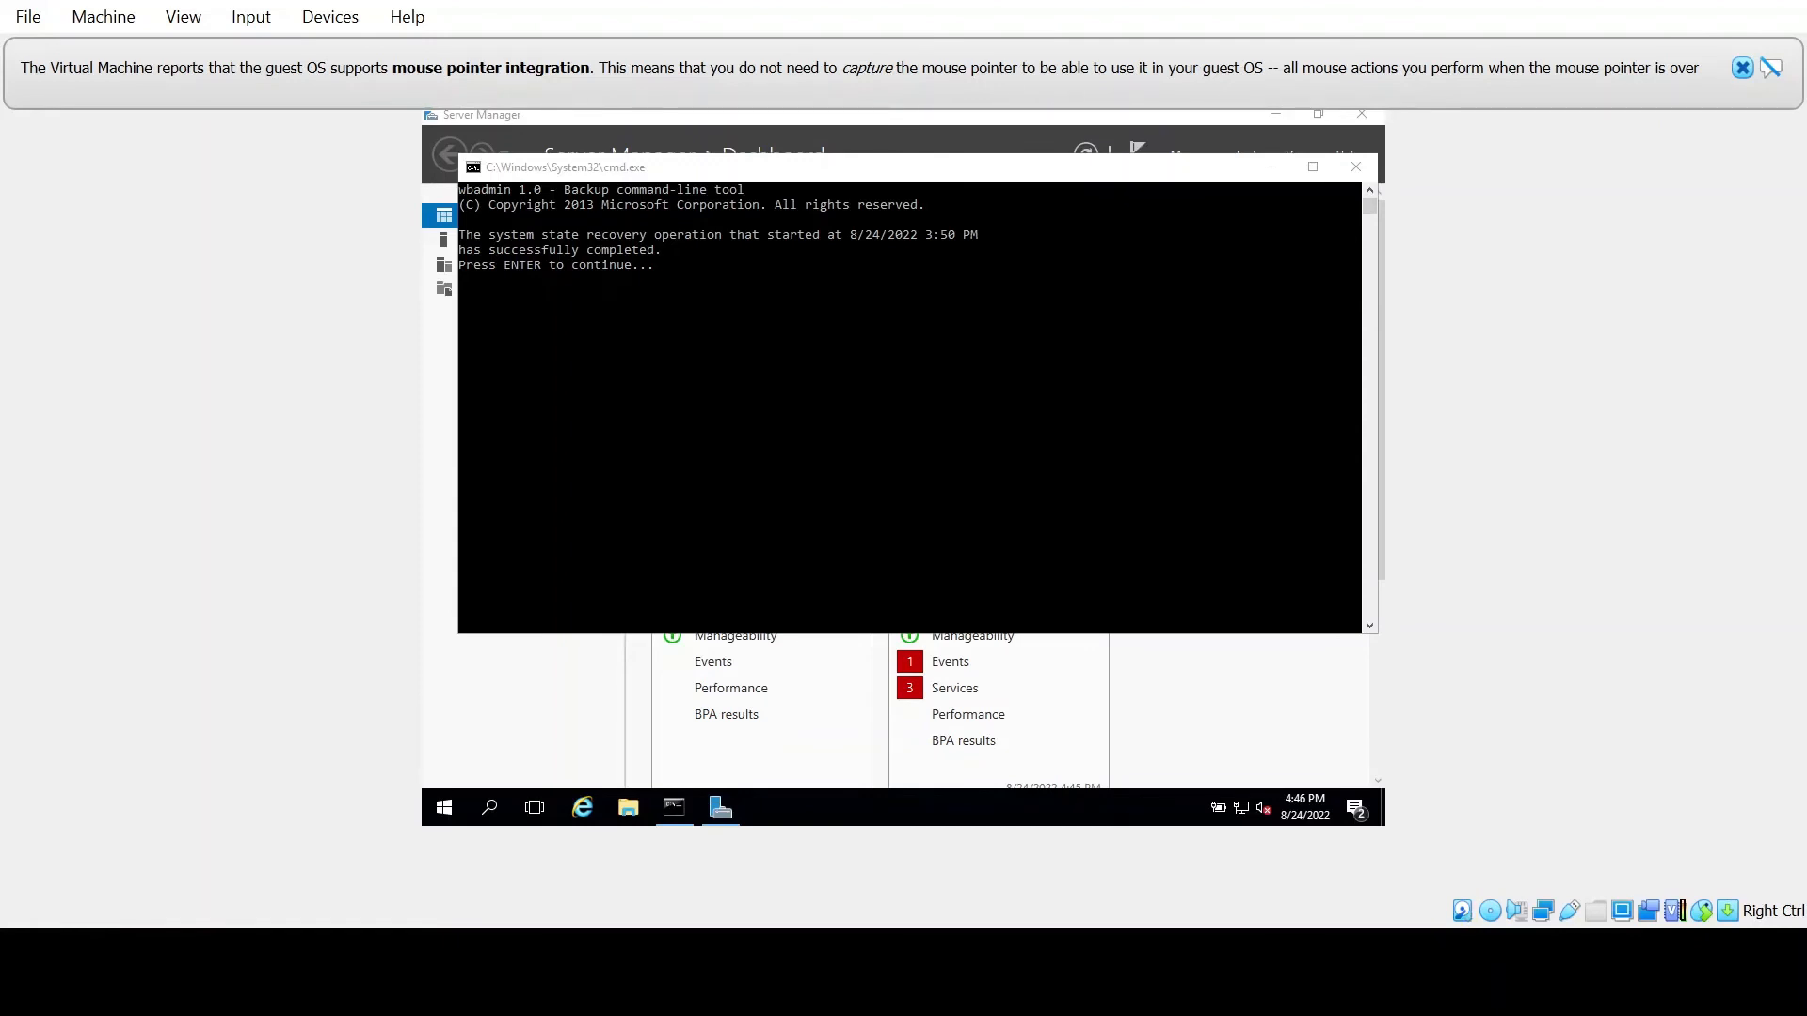
{"action": "key", "text": "Return"}
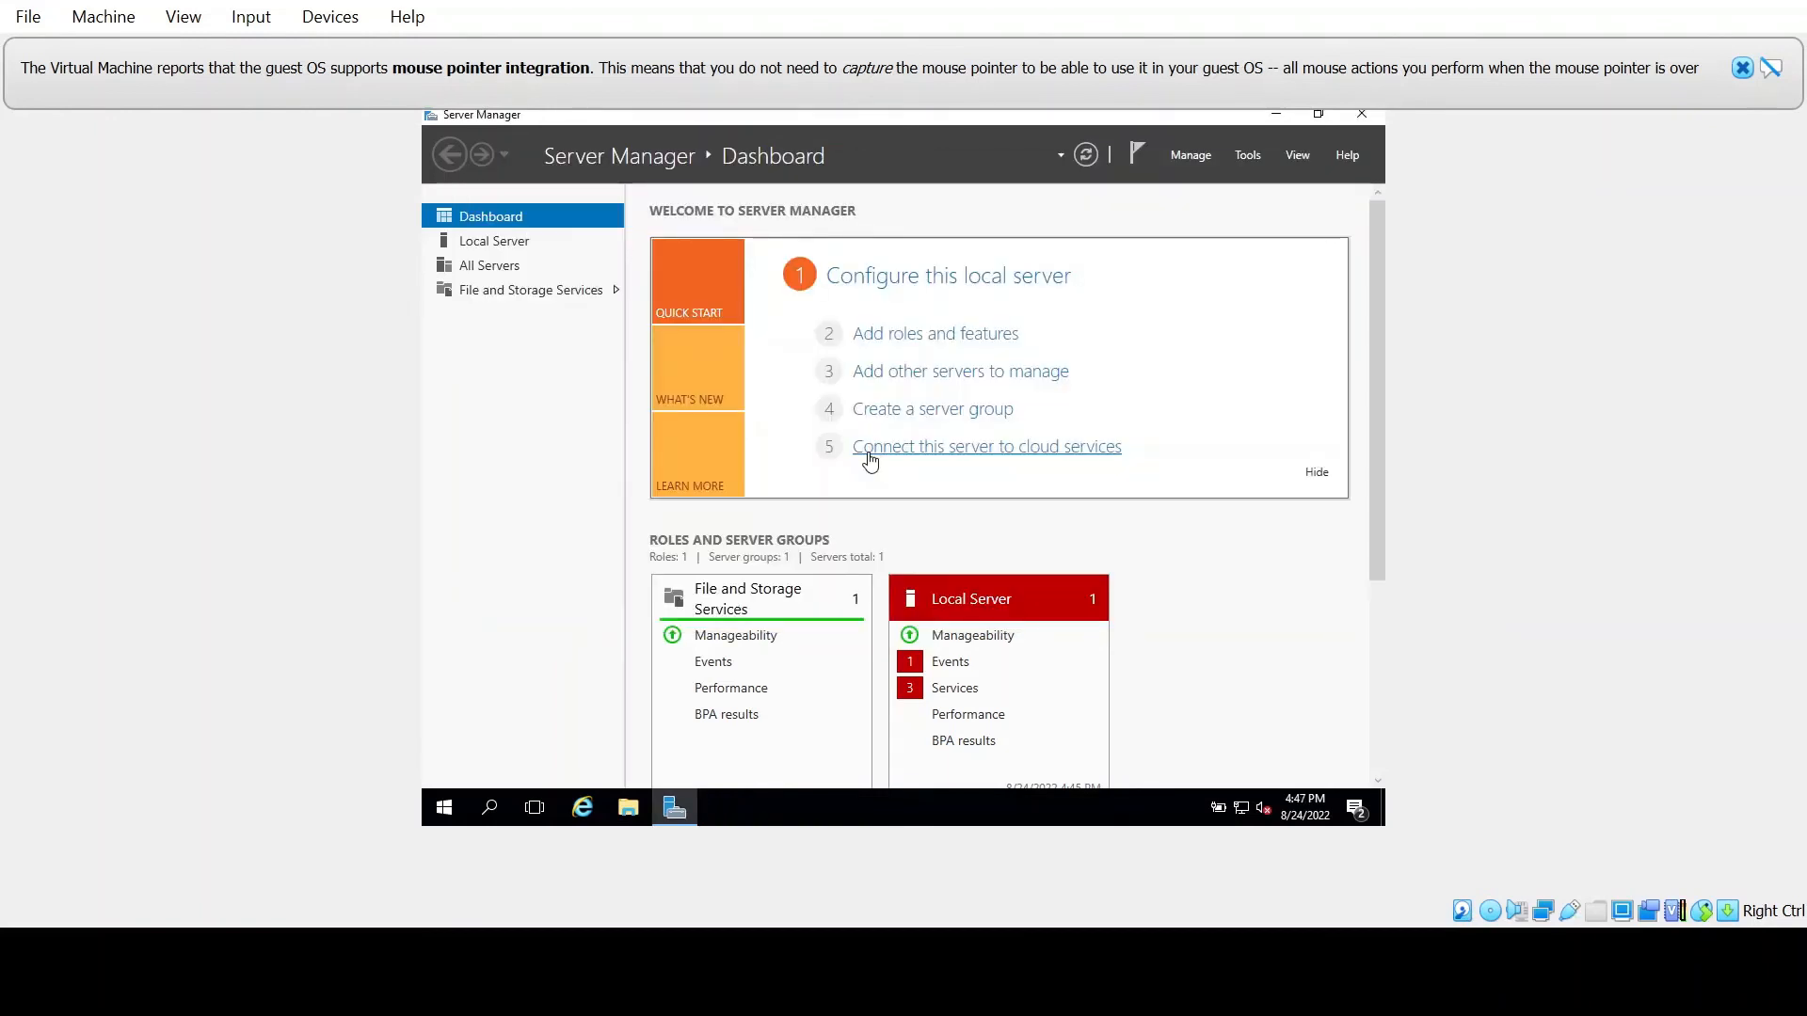